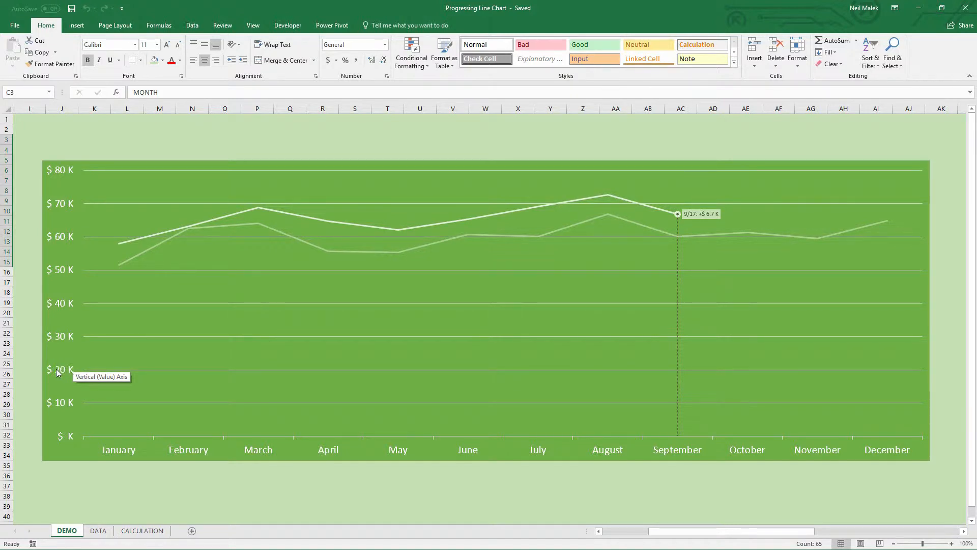
Step: Review the sale date, sale value and customer columns of the sales records on the DATA sheet
{"action": "left_click", "coordinate": [96, 530]}
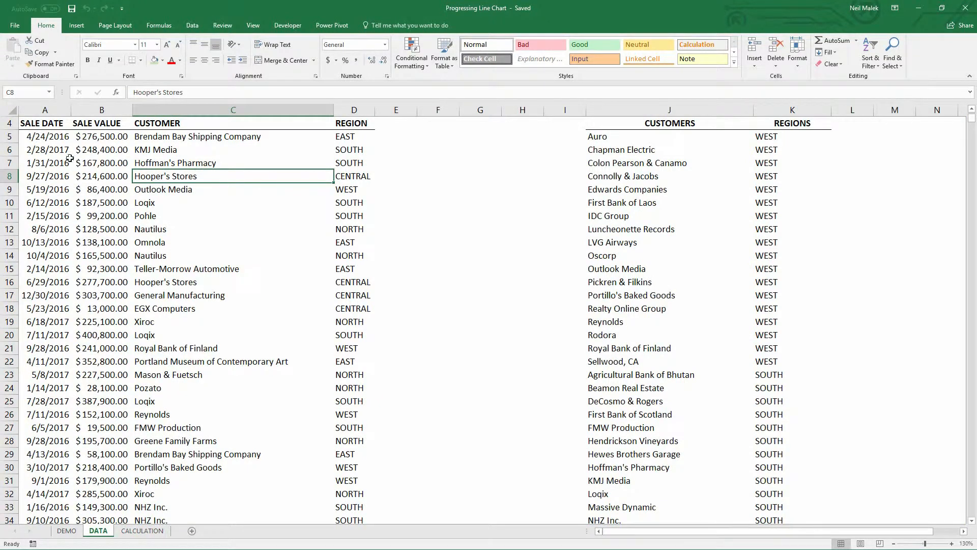
{"action": "left_click_drag", "start_coordinate": [51, 137], "coordinate": [59, 322]}
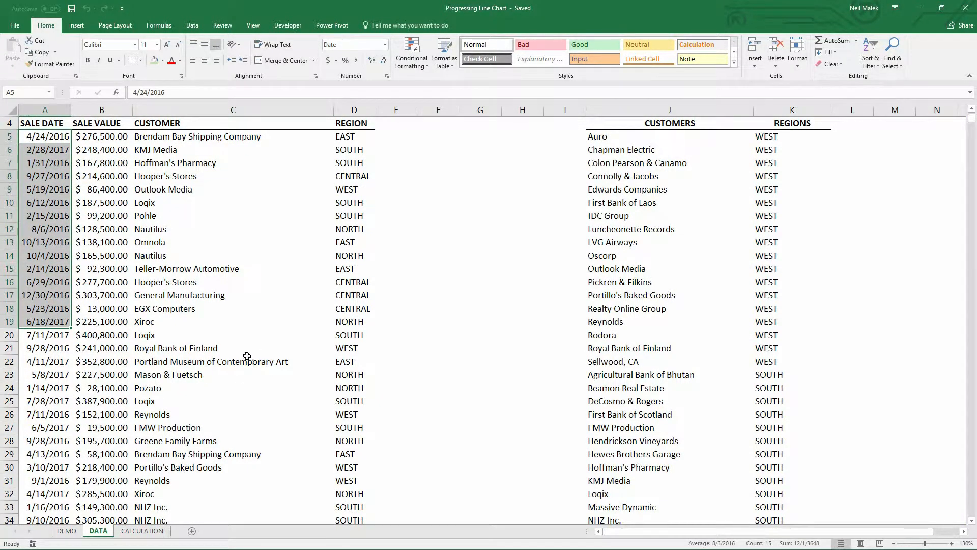
{"action": "left_click_drag", "start_coordinate": [107, 136], "coordinate": [108, 335]}
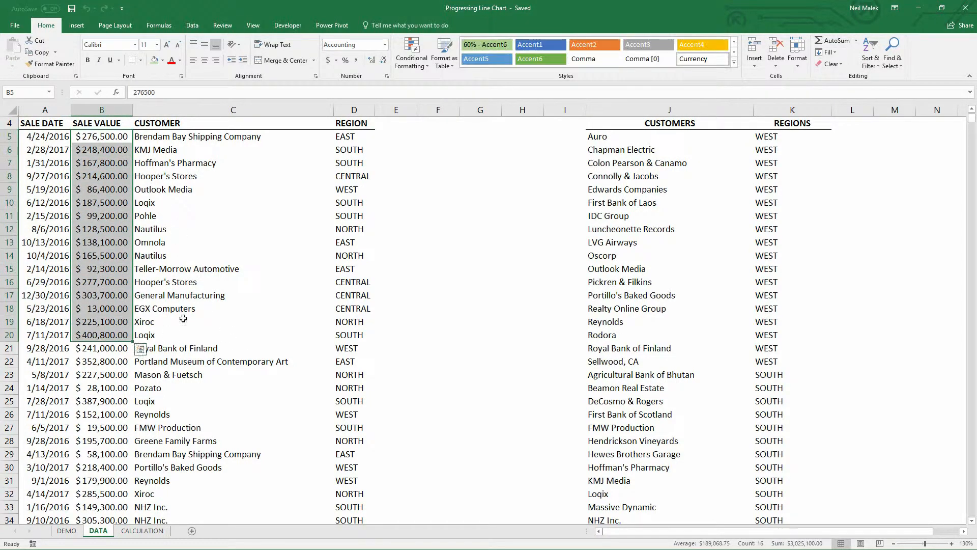
{"action": "left_click", "coordinate": [156, 286]}
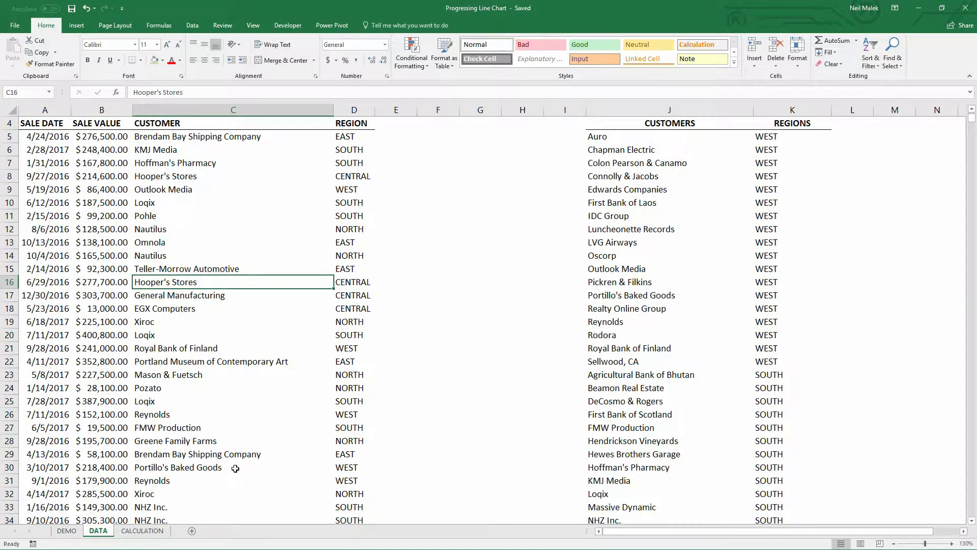
Step: Examine the 2017 month start dates and the January SUMIFS formula in C5 on the CALCULATION sheet
{"action": "left_click", "coordinate": [143, 533]}
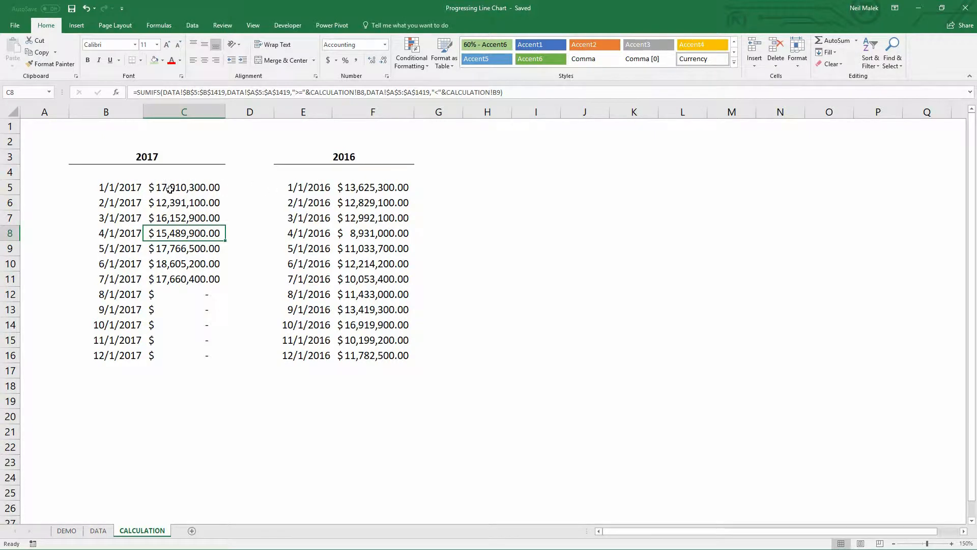
{"action": "left_click", "coordinate": [120, 188]}
{"action": "left_click", "coordinate": [120, 204]}
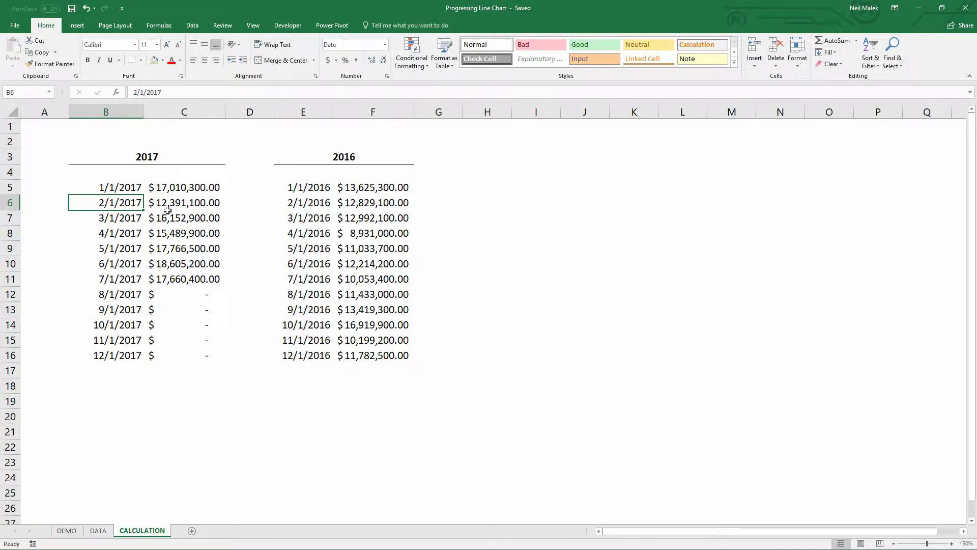
{"action": "double_click", "coordinate": [173, 188]}
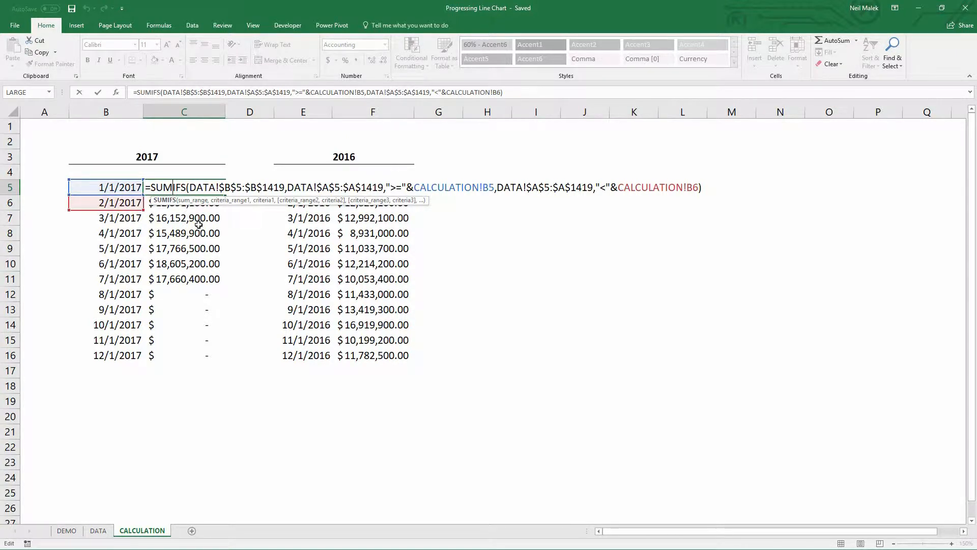
{"action": "key", "text": "ctrl+Return"}
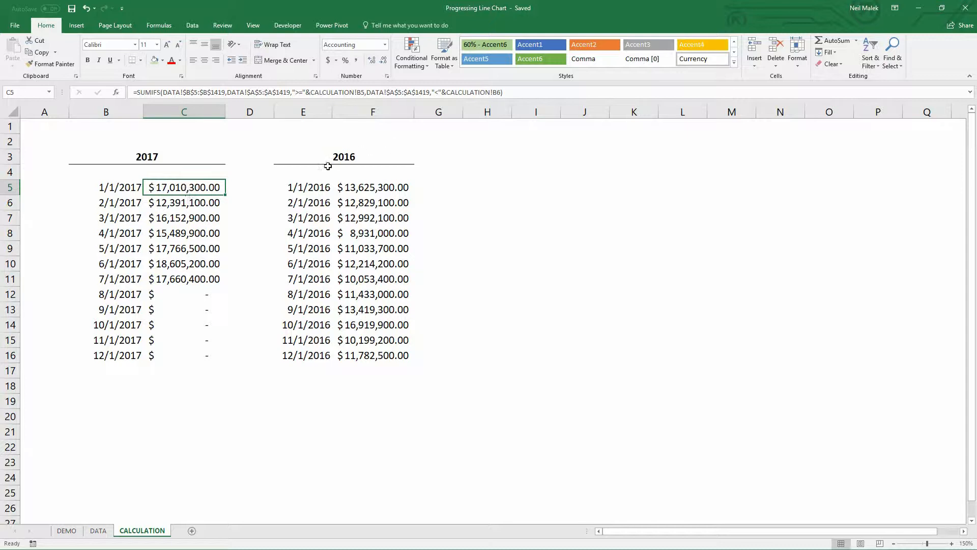
Step: Apply the custom number format mmmm to the 2017 and 2016 month dates in B5:B16 and E5:E16
{"action": "left_click", "coordinate": [126, 190]}
{"action": "left_click_drag", "start_coordinate": [126, 198], "coordinate": [125, 357]}
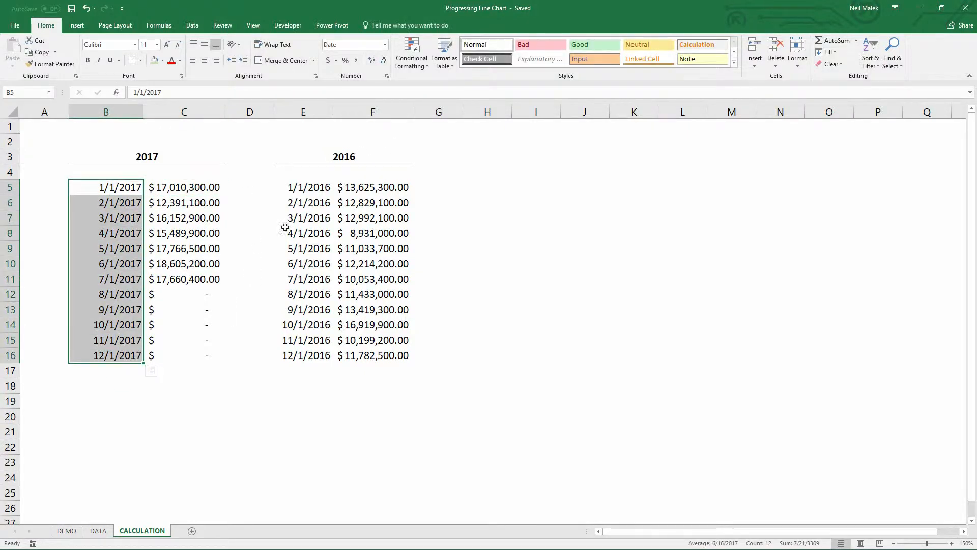
{"action": "left_click_drag", "start_coordinate": [298, 194], "coordinate": [320, 355]}
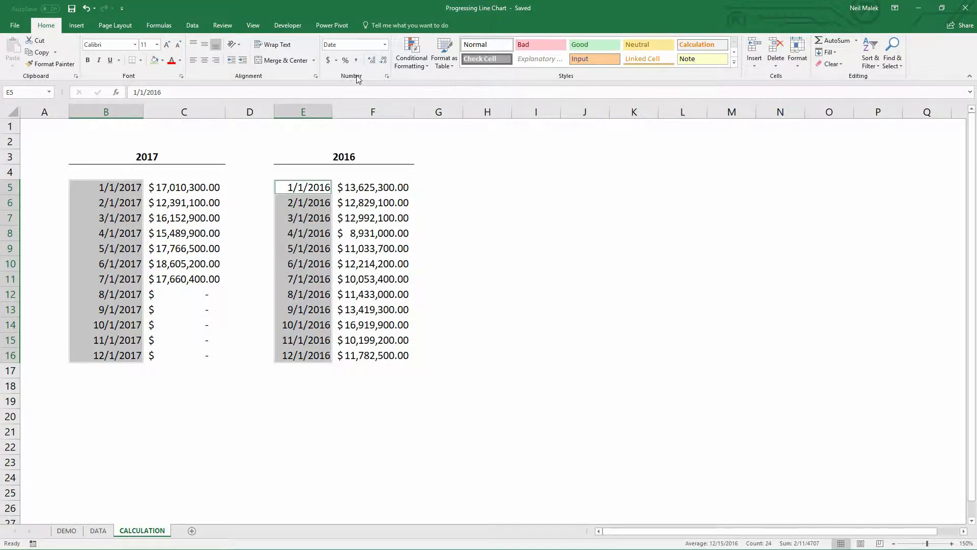
{"action": "left_click", "coordinate": [387, 77]}
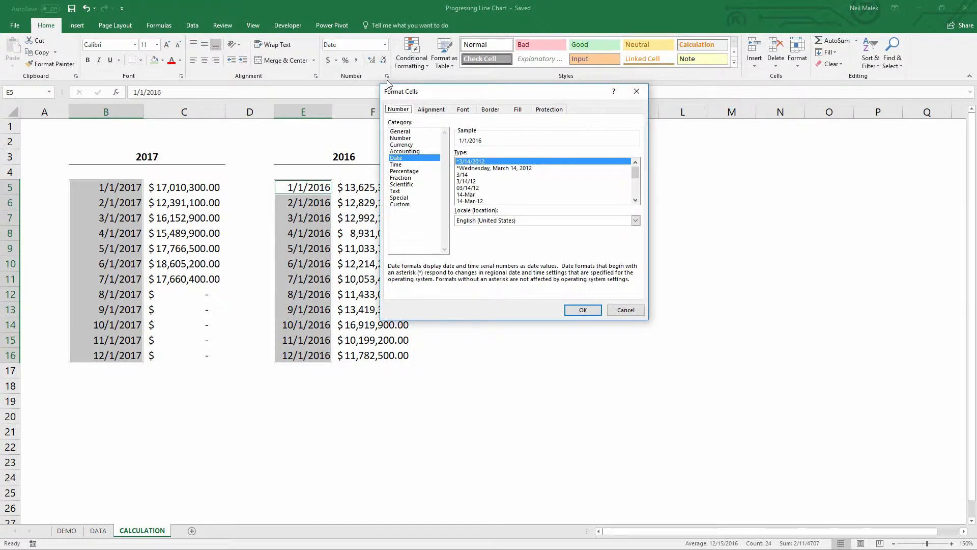
{"action": "left_click", "coordinate": [399, 204]}
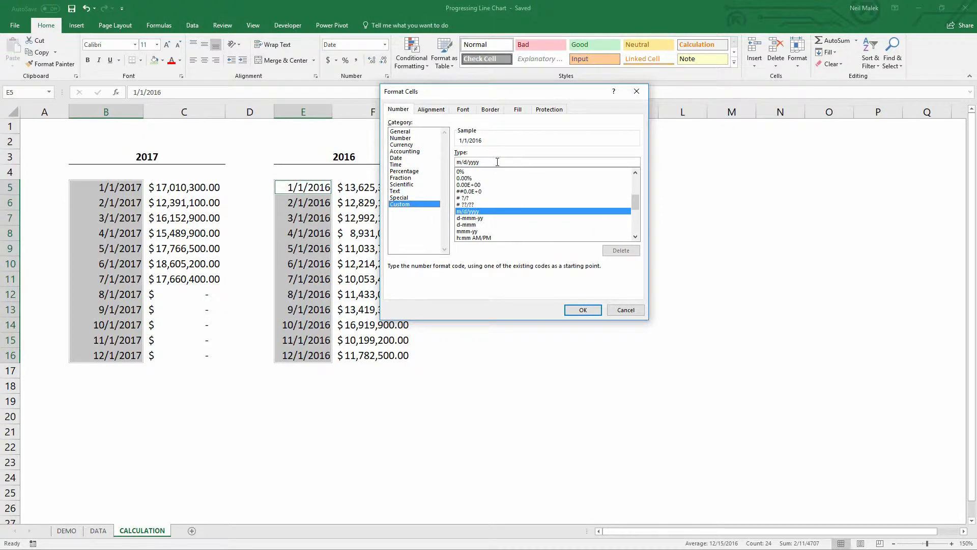
{"action": "left_click_drag", "start_coordinate": [498, 162], "coordinate": [427, 159]}
{"action": "type", "text": "m"}
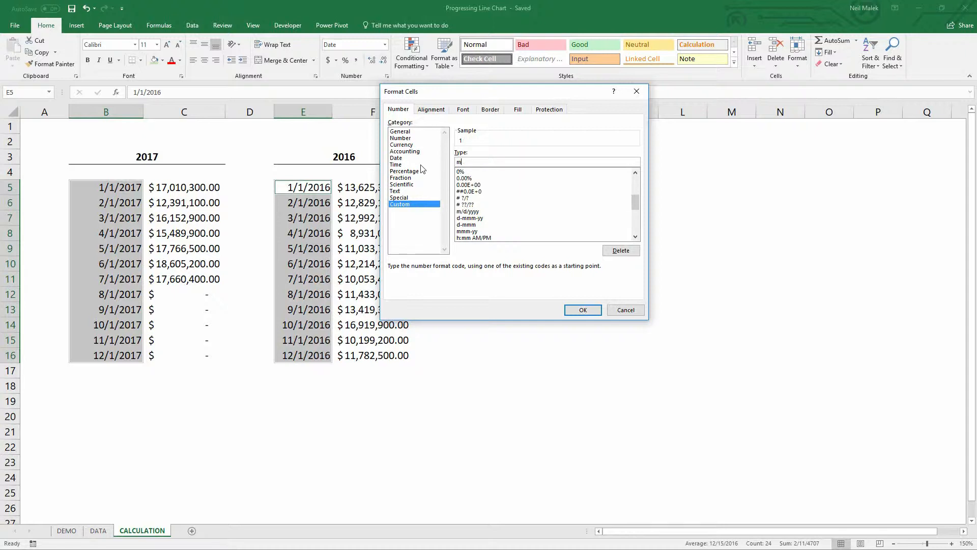
{"action": "type", "text": "mmm"}
{"action": "left_click", "coordinate": [590, 311]}
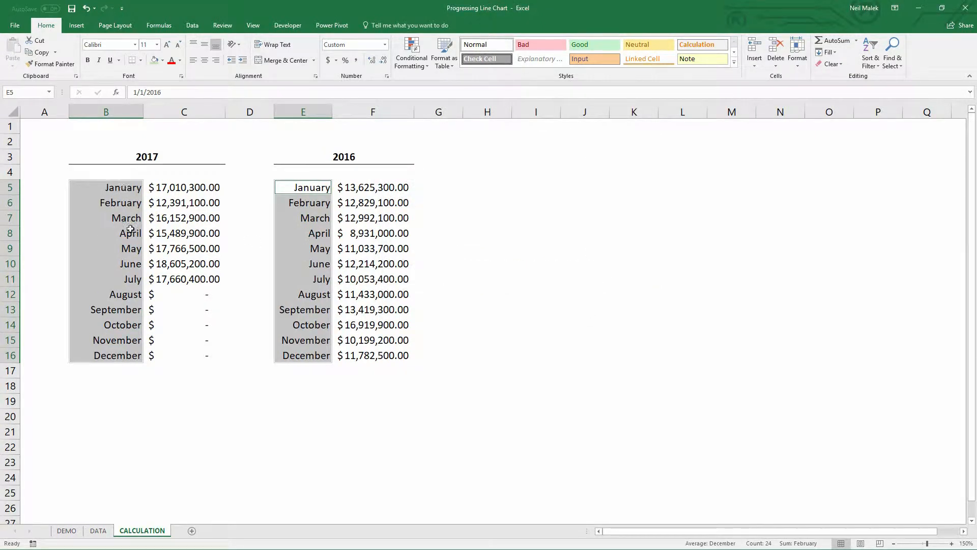
Step: Insert a 2-D line chart of the 2017 monthly sales and place it, widened, beside the 2016 table
{"action": "left_click", "coordinate": [163, 276]}
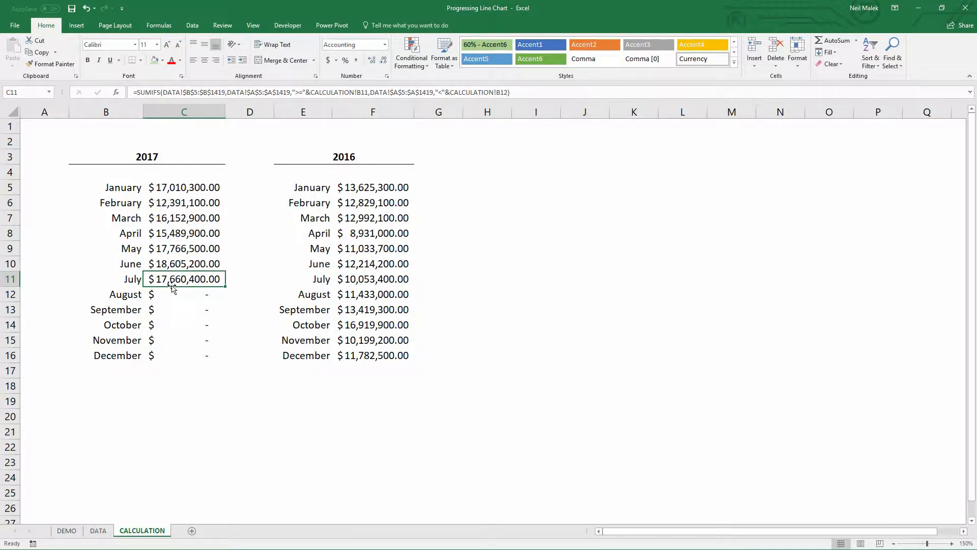
{"action": "left_click", "coordinate": [77, 25]}
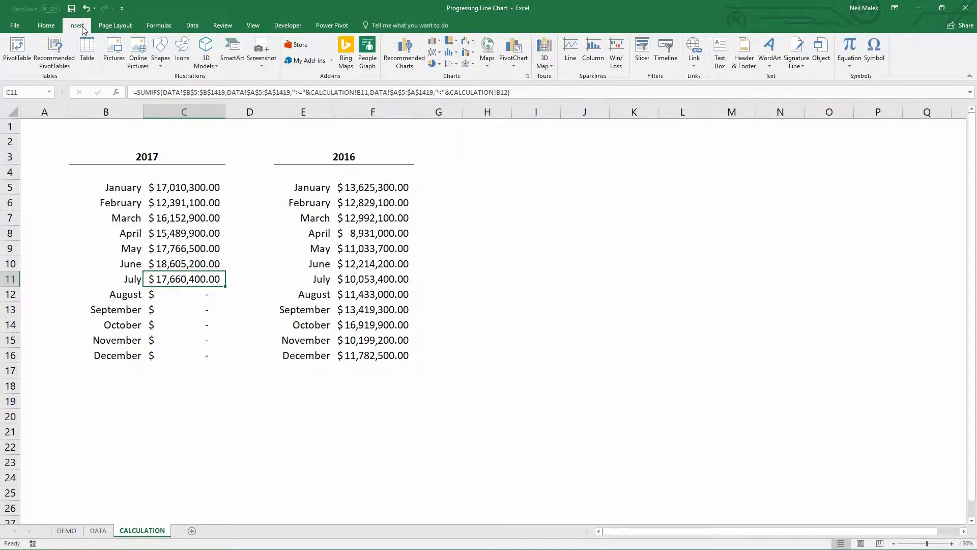
{"action": "left_click", "coordinate": [433, 53]}
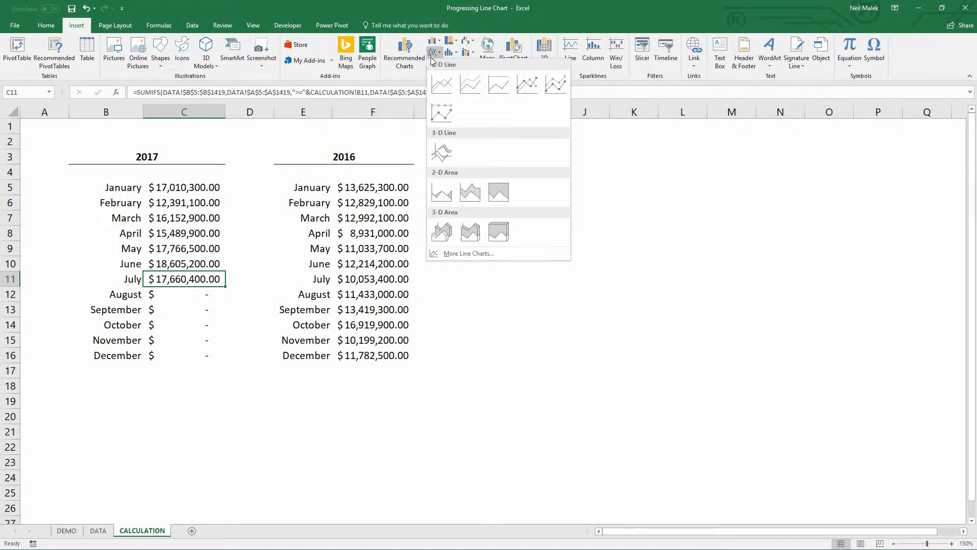
{"action": "left_click", "coordinate": [445, 94]}
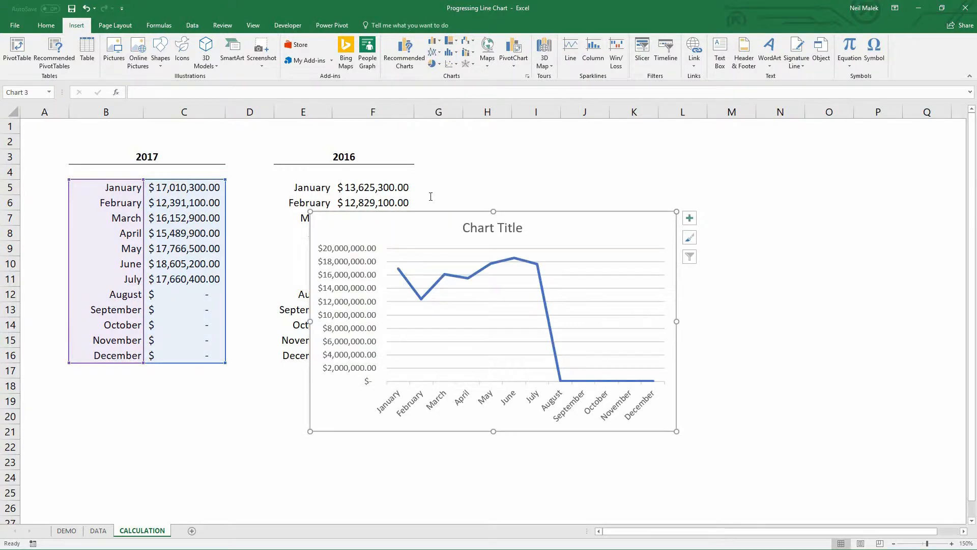
{"action": "left_click_drag", "start_coordinate": [426, 211], "coordinate": [575, 144]}
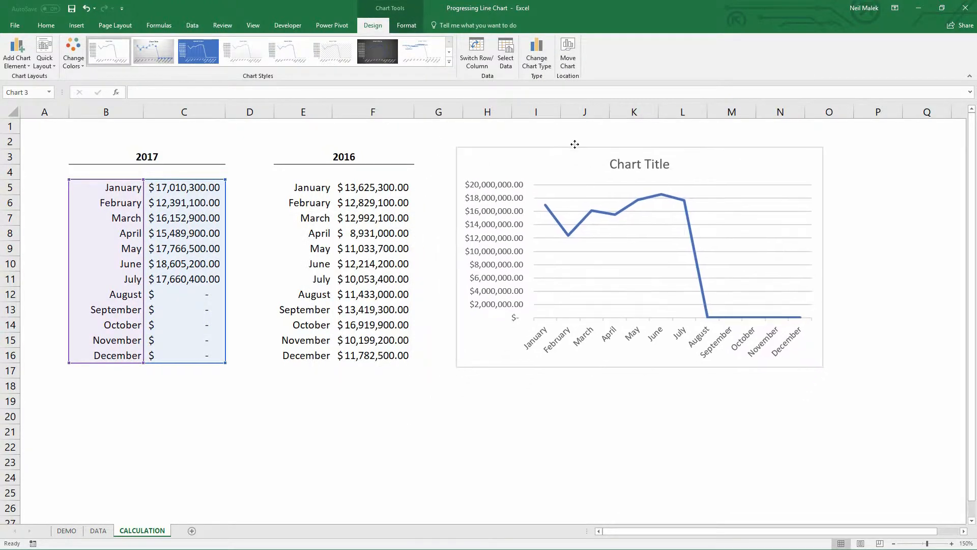
{"action": "left_click_drag", "start_coordinate": [825, 255], "coordinate": [927, 246]}
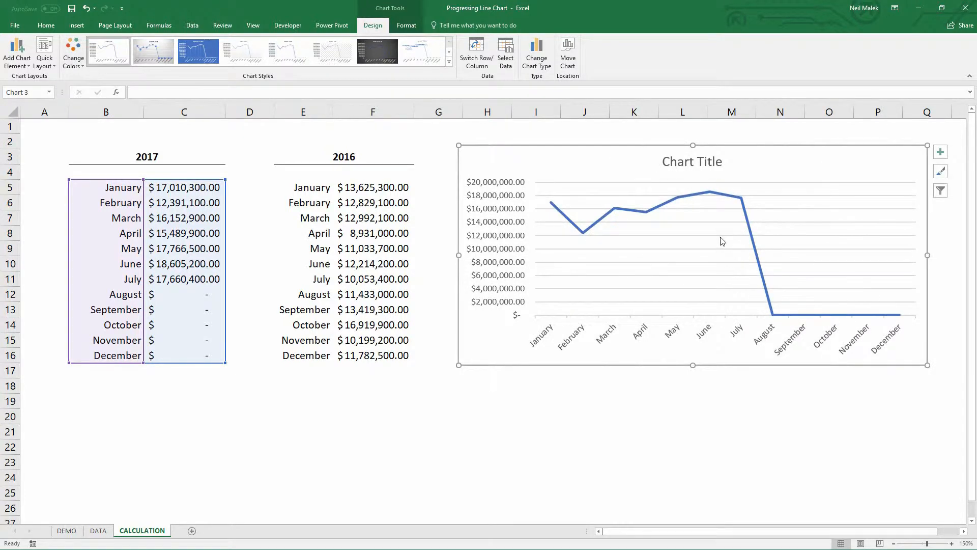
Step: Rework the January 2017 formula in C5 into an IF that tests whether the SUMIFS equals 0 and returns NA() if true
{"action": "left_click_drag", "start_coordinate": [125, 295], "coordinate": [184, 356]}
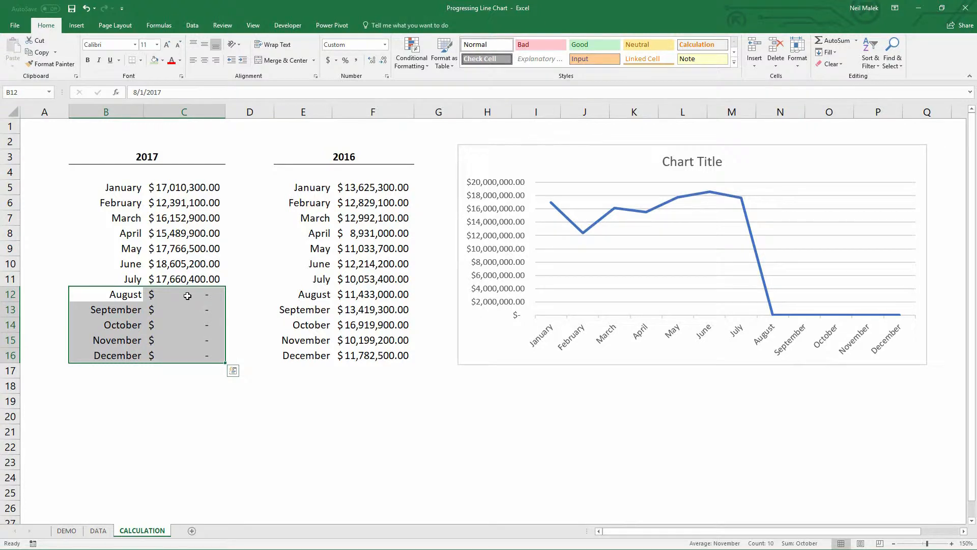
{"action": "left_click", "coordinate": [187, 296]}
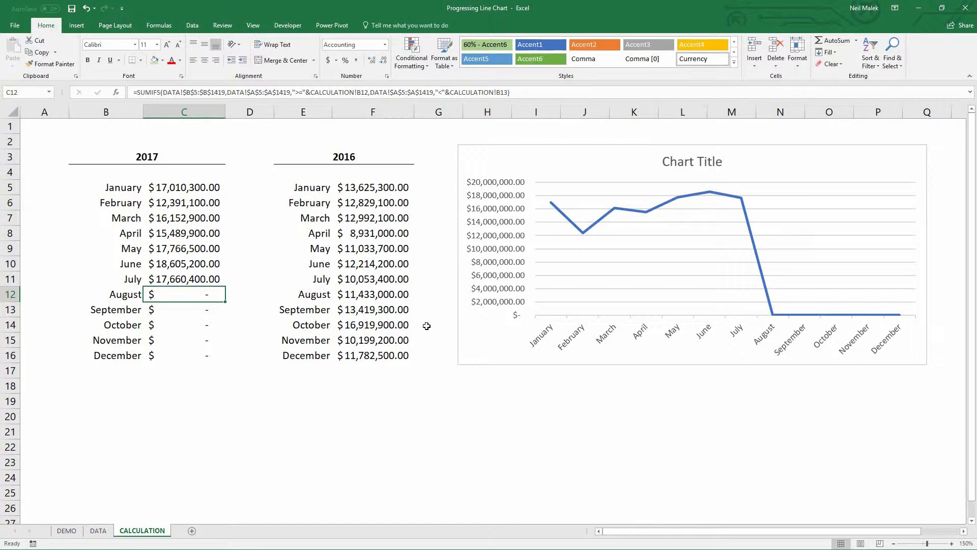
{"action": "double_click", "coordinate": [174, 188]}
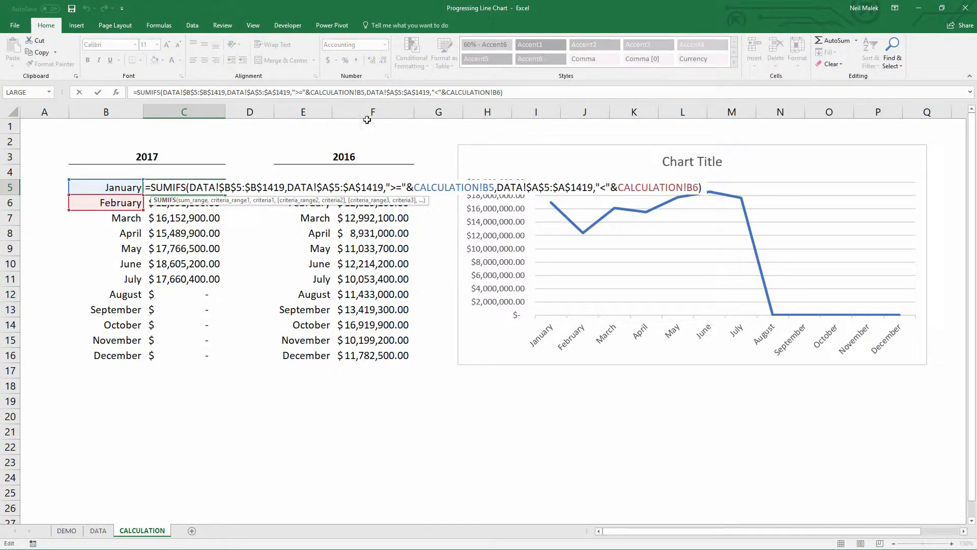
{"action": "left_click_drag", "start_coordinate": [504, 92], "coordinate": [137, 92]}
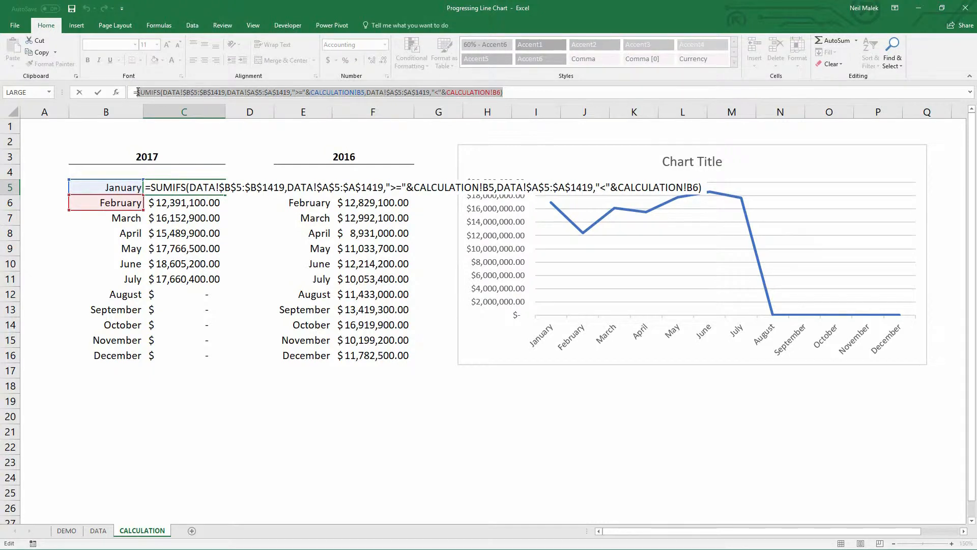
{"action": "key", "text": "ctrl+x"}
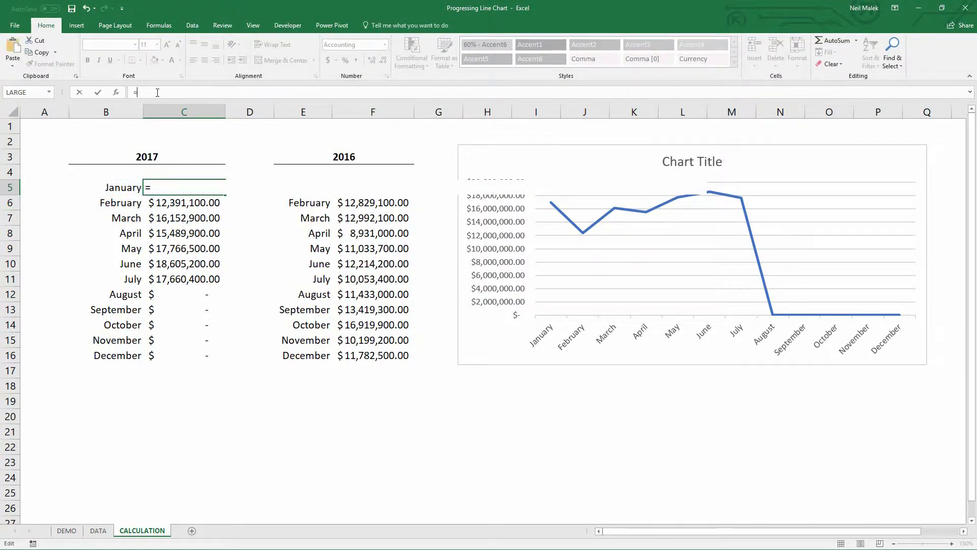
{"action": "type", "text": "if"}
{"action": "key", "text": "Tab"}
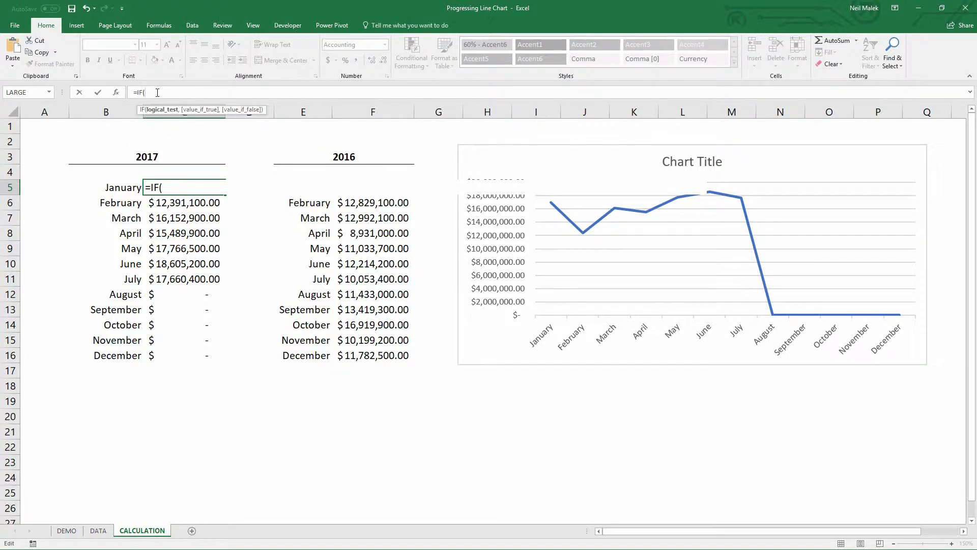
{"action": "key", "text": "ctrl+v"}
{"action": "type", "text": "="}
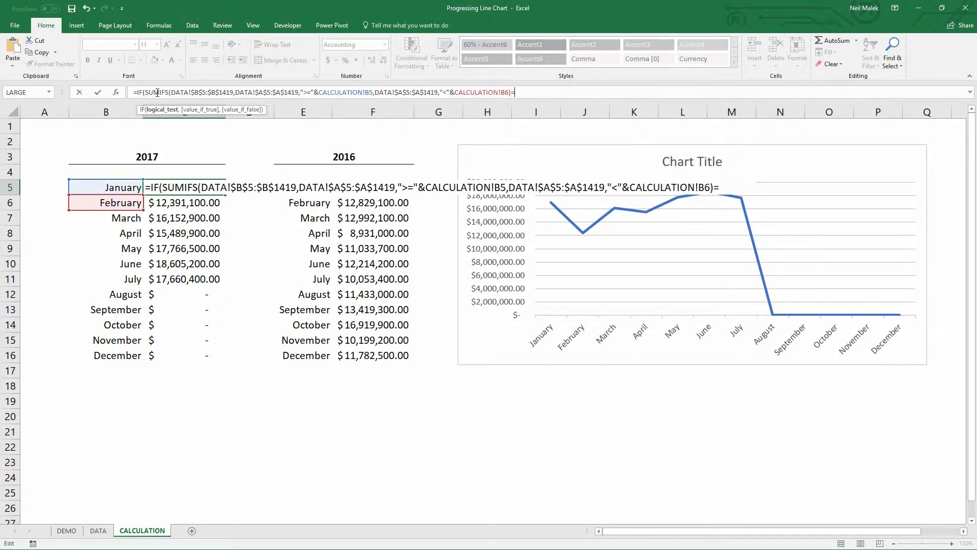
{"action": "type", "text": "0,NA()"}
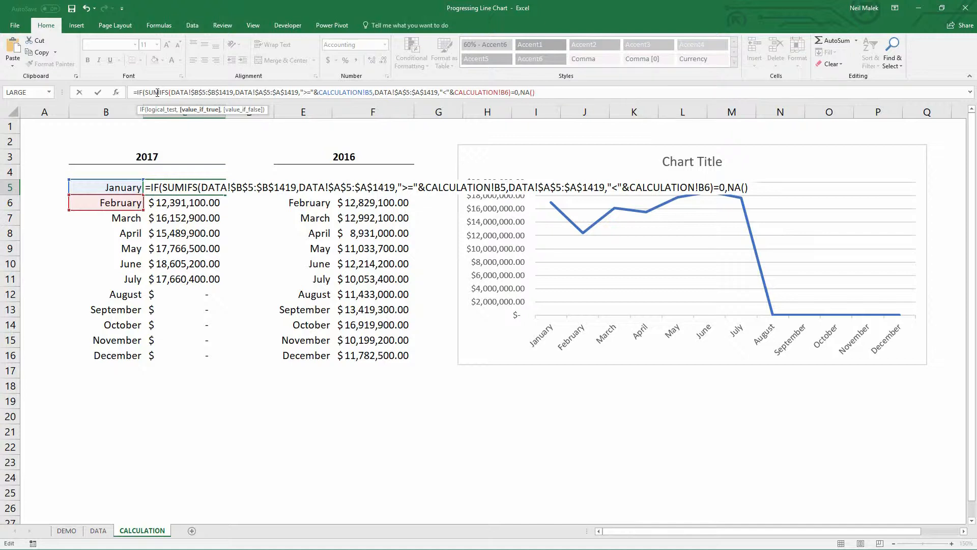
Step: Complete the IF in C5 with the same SUMIFS as the false value and fill the formula down through December in C16
{"action": "type", "text": ","}
{"action": "key", "text": "ctrl+v"}
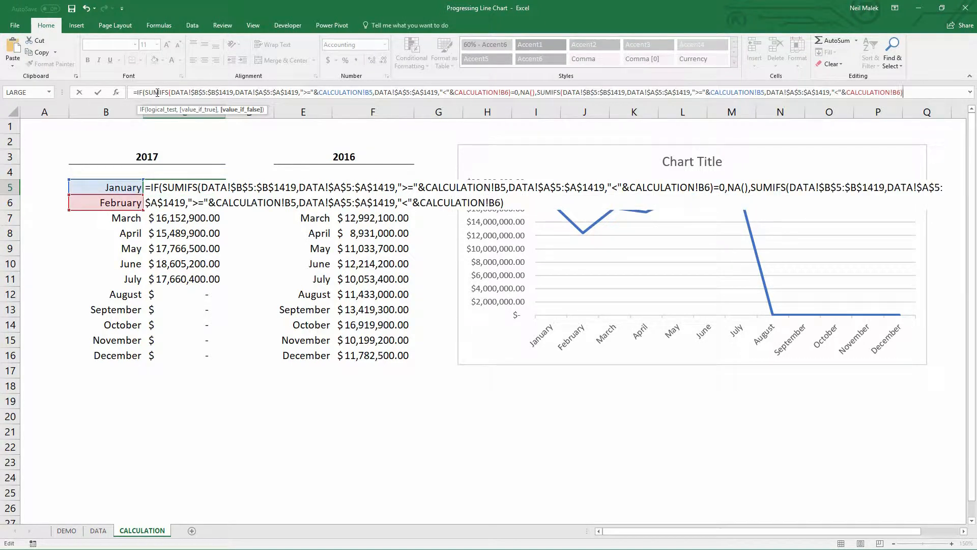
{"action": "type", "text": ")"}
{"action": "key", "text": "ctrl+Return"}
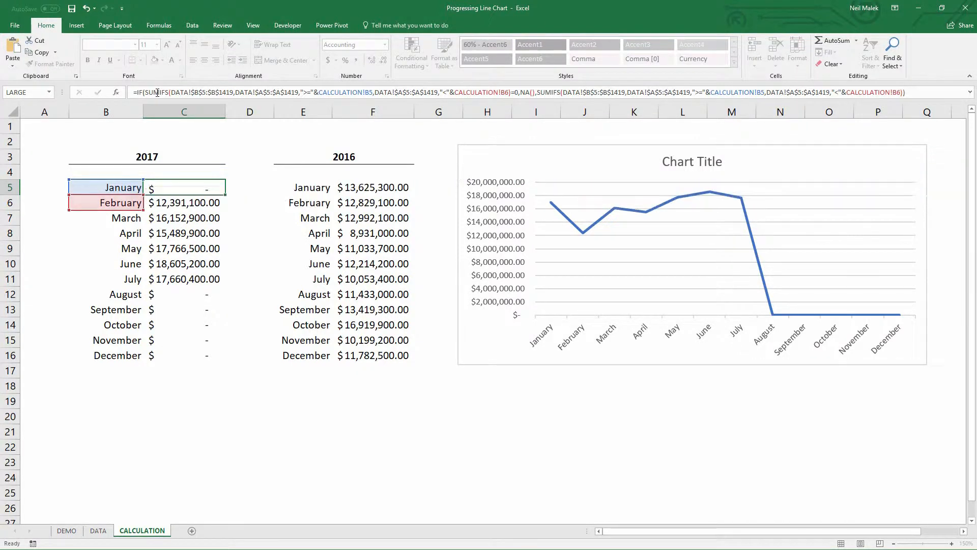
{"action": "left_click_drag", "start_coordinate": [225, 194], "coordinate": [224, 358]}
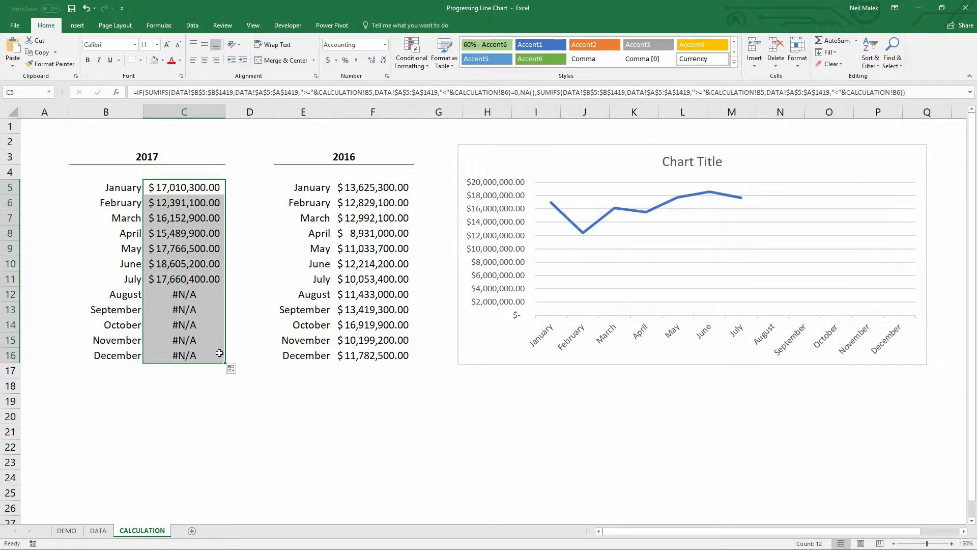
{"action": "left_click_drag", "start_coordinate": [123, 299], "coordinate": [231, 349]}
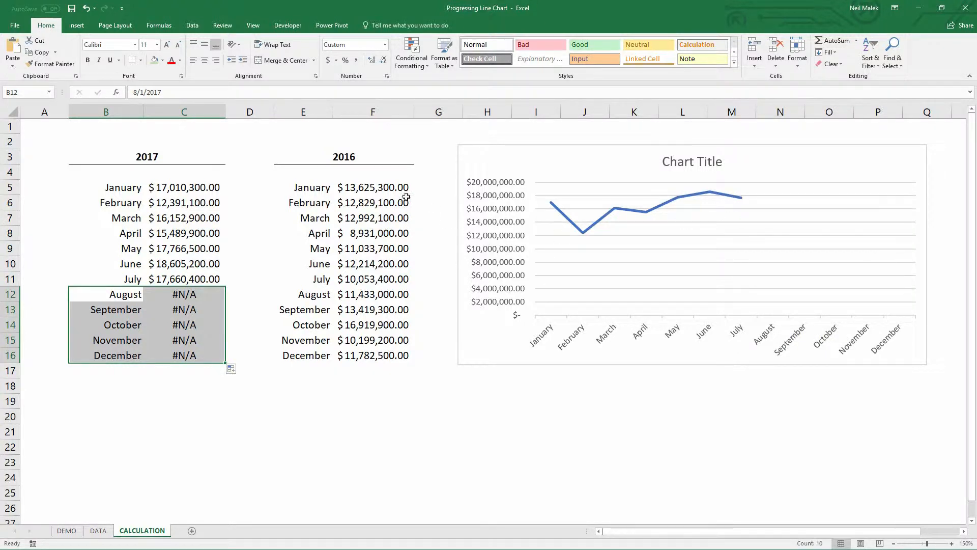
Step: Add the 2016 monthly sales values in F5:F16 to the line chart as a second series
{"action": "left_click_drag", "start_coordinate": [398, 190], "coordinate": [373, 349]}
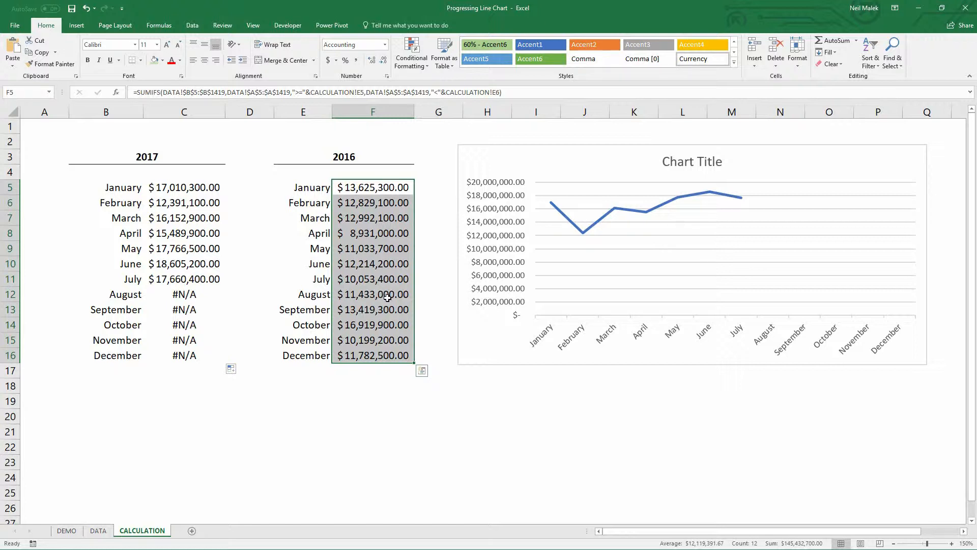
{"action": "key", "text": "ctrl+c"}
{"action": "left_click", "coordinate": [494, 146]}
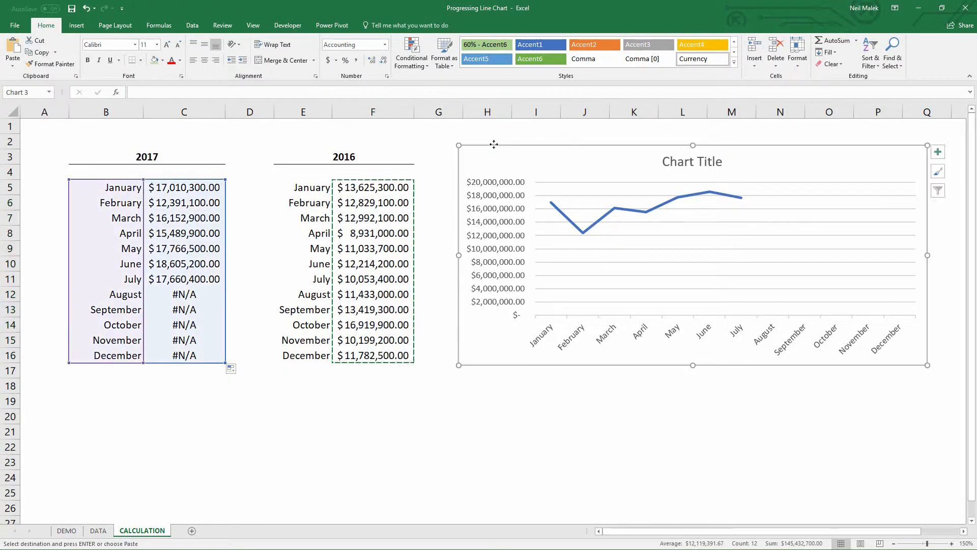
{"action": "key", "text": "ctrl+v"}
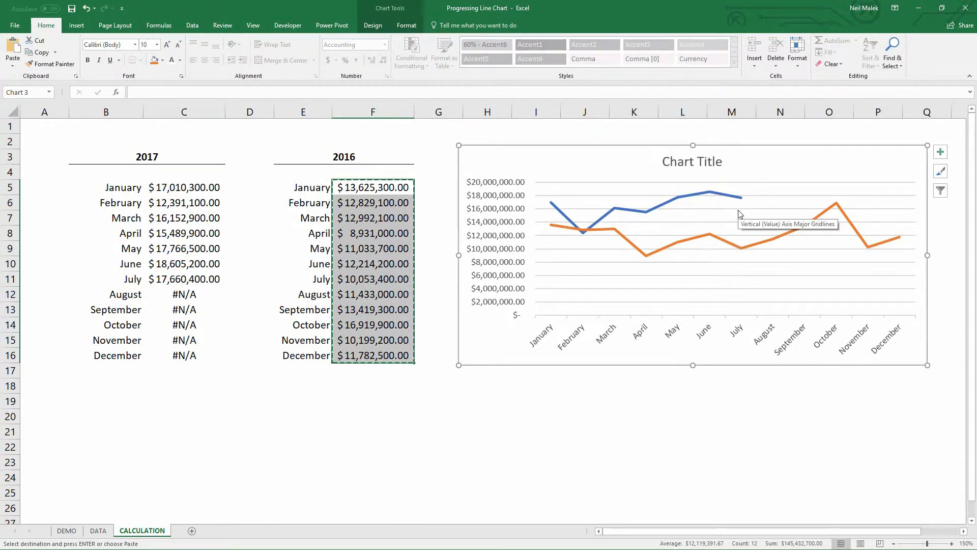
Step: Cancel the copy selection and insert an empty column D directly beside the 2017 sales values
{"action": "key", "text": "Escape"}
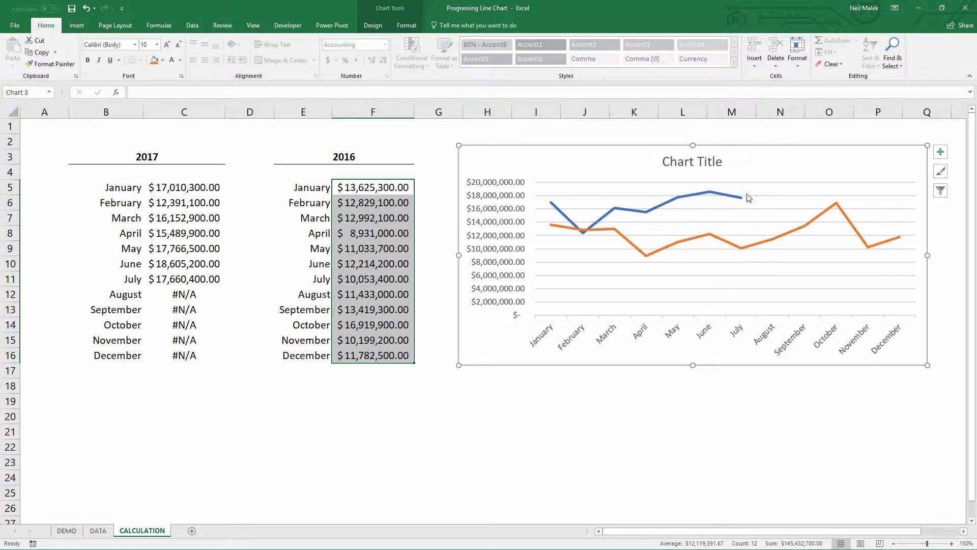
{"action": "left_click", "coordinate": [204, 278]}
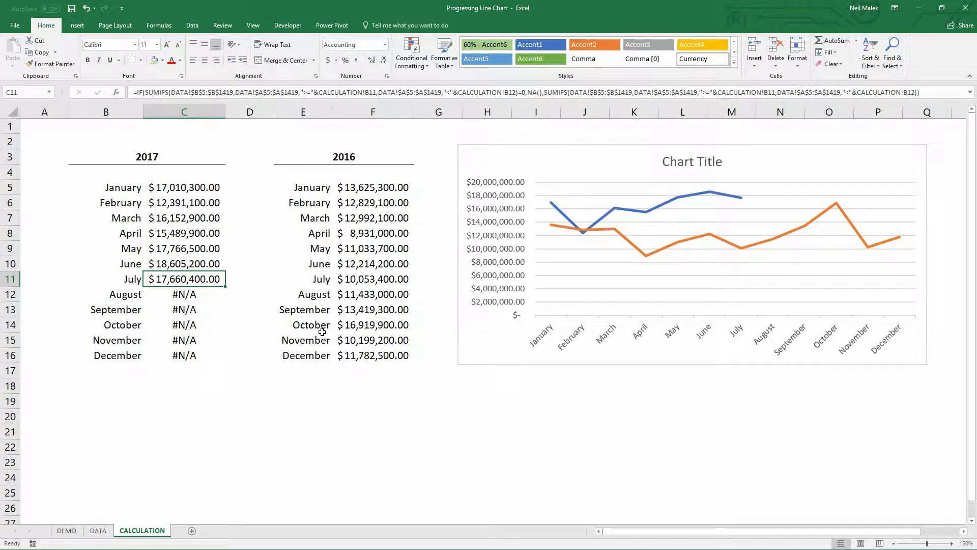
{"action": "left_click", "coordinate": [249, 112]}
{"action": "right_click", "coordinate": [250, 112]}
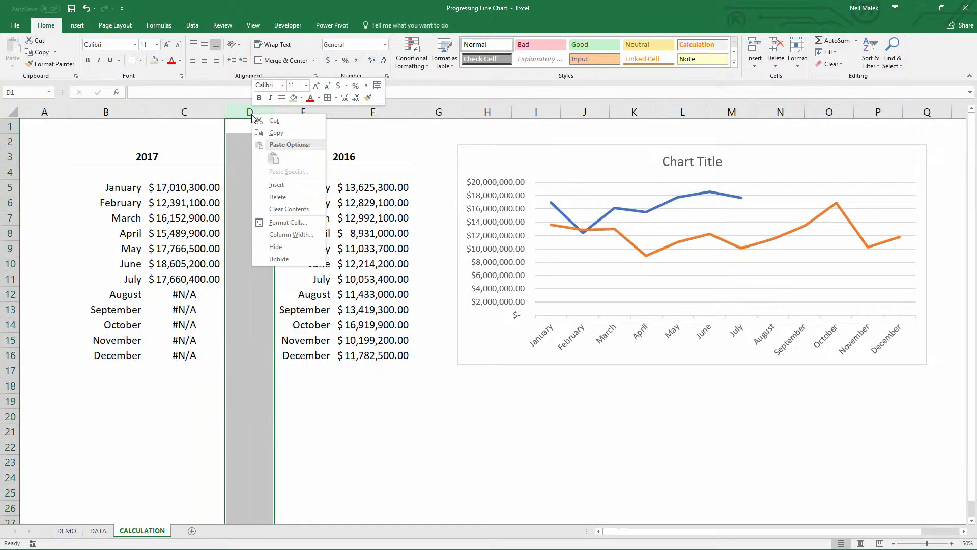
{"action": "left_click", "coordinate": [272, 188]}
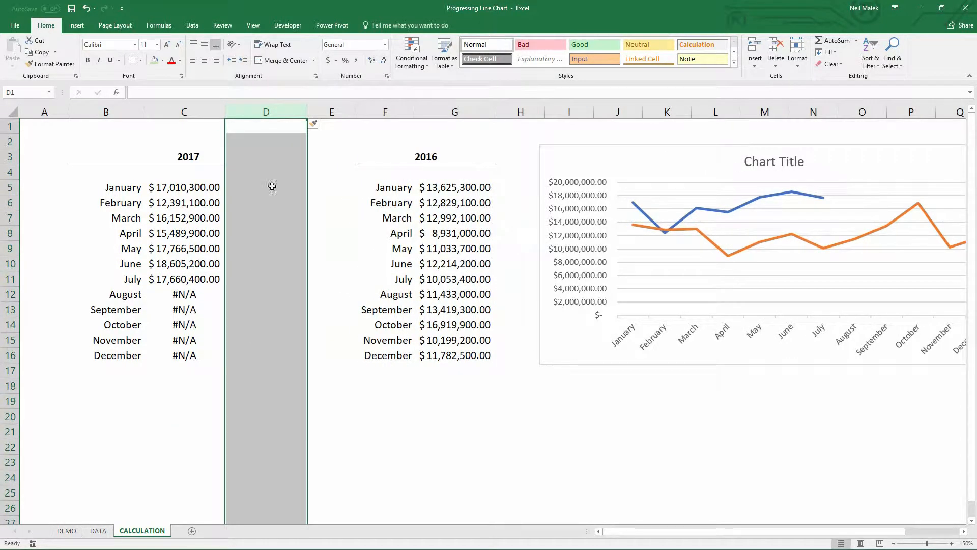
Step: Start an IF formula in D5 whose AND test has ISNA(C6) as its first condition
{"action": "left_click", "coordinate": [247, 186]}
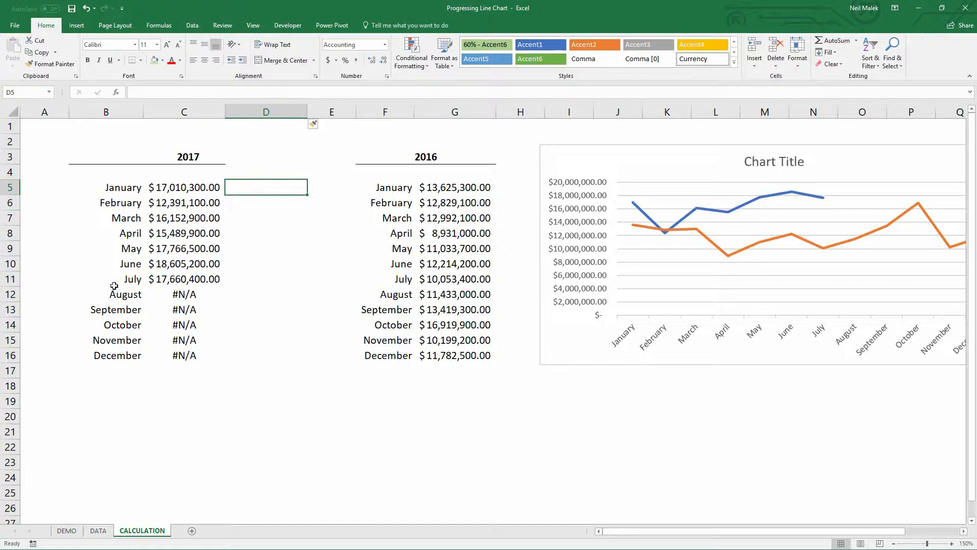
{"action": "left_click_drag", "start_coordinate": [115, 279], "coordinate": [275, 280]}
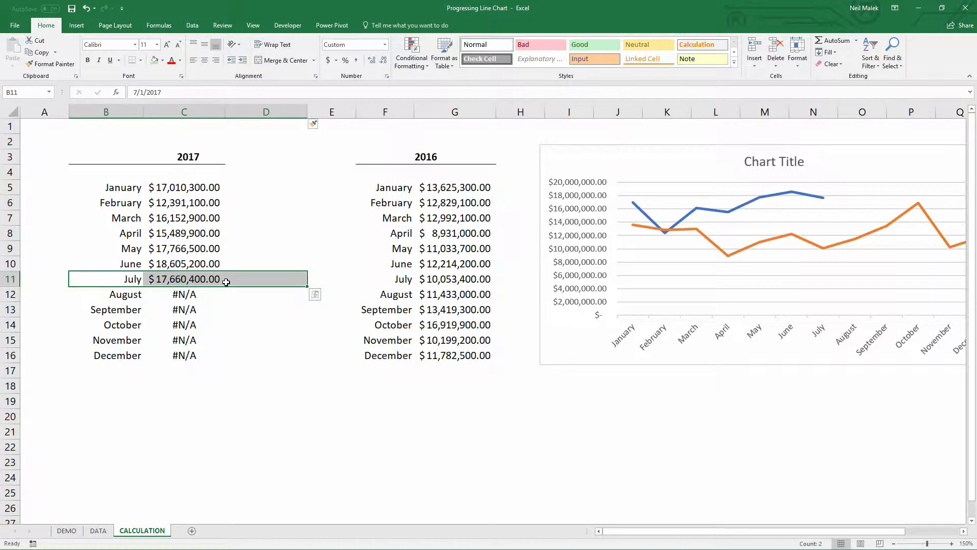
{"action": "left_click_drag", "start_coordinate": [102, 295], "coordinate": [274, 295]}
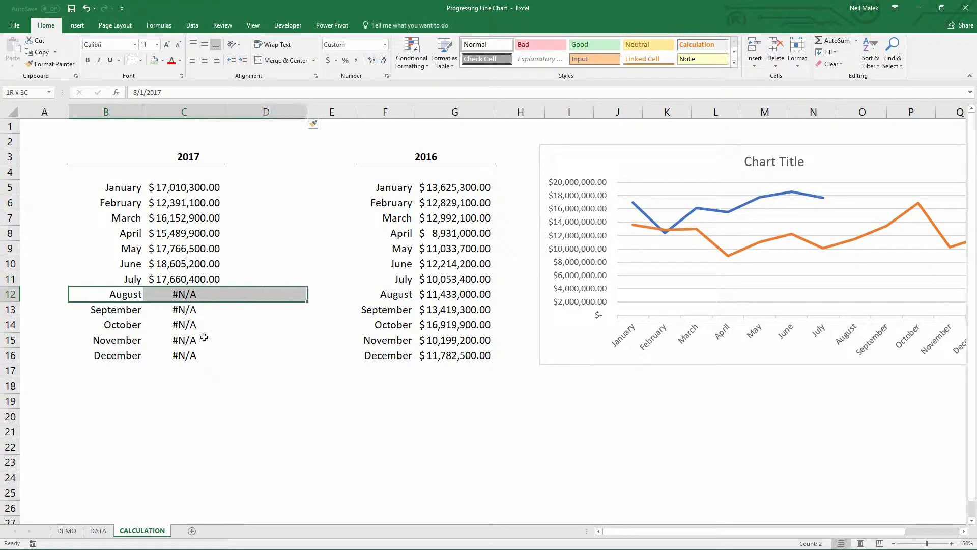
{"action": "left_click", "coordinate": [236, 189]}
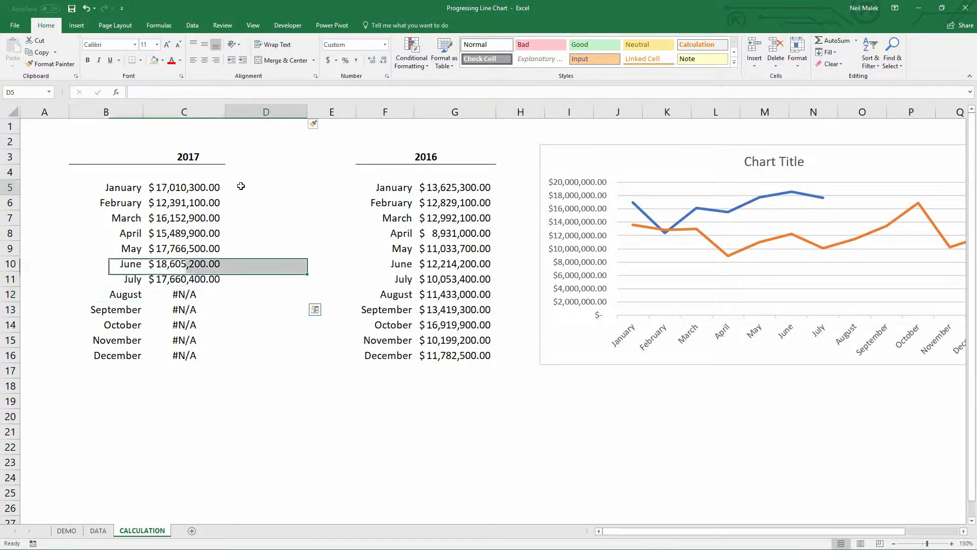
{"action": "type", "text": "=IF("}
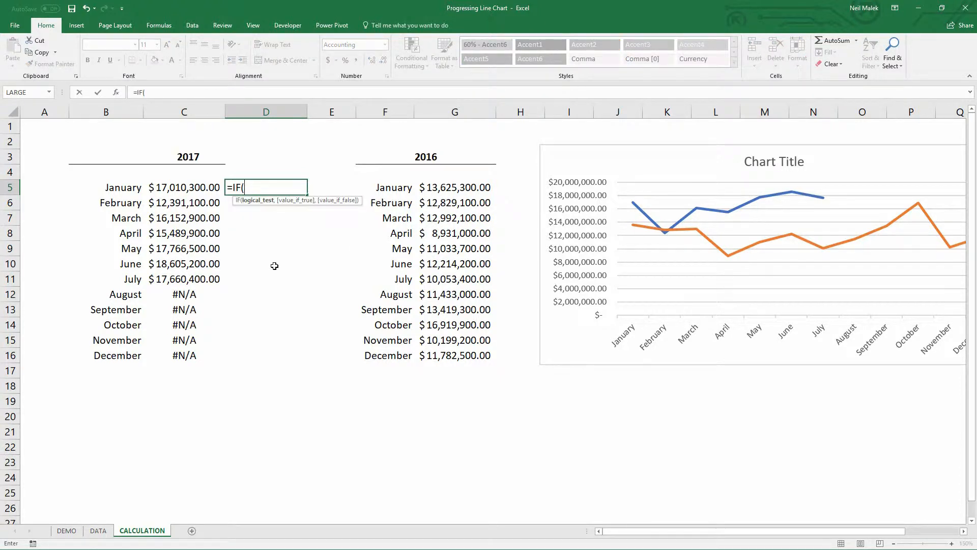
{"action": "key", "text": "Caps_Lock"}
{"action": "type", "text": "AND("}
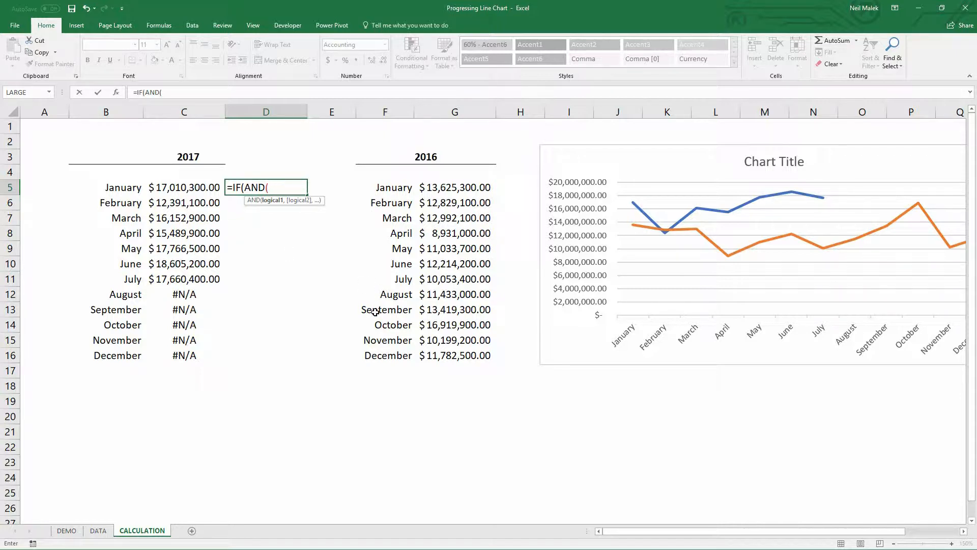
{"action": "type", "text": "ISNA("}
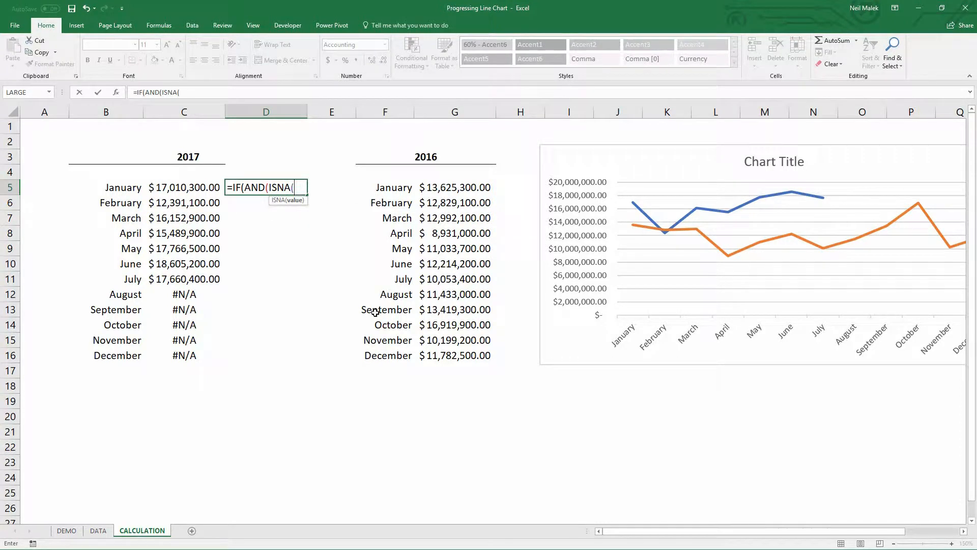
{"action": "left_click", "coordinate": [183, 203]}
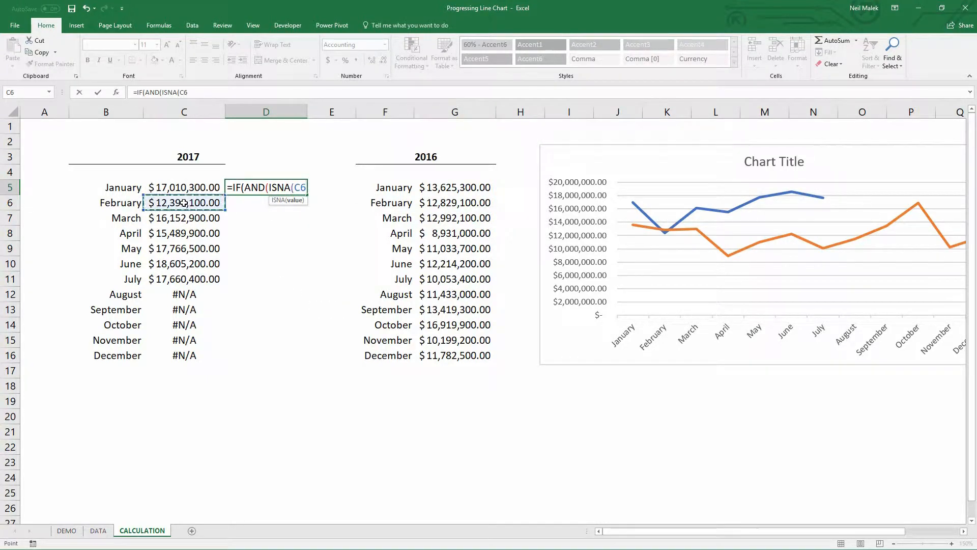
{"action": "type", "text": ")"}
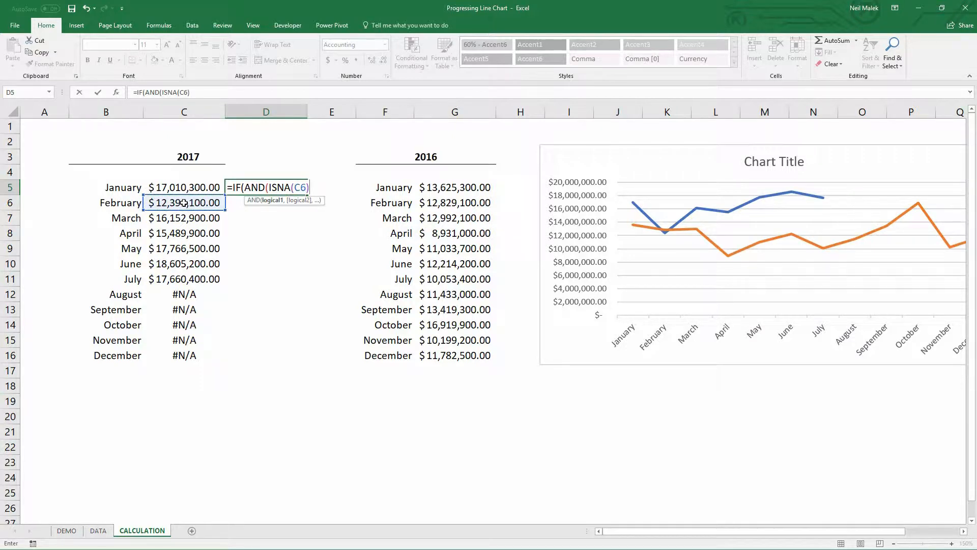
{"action": "type", "text": ","}
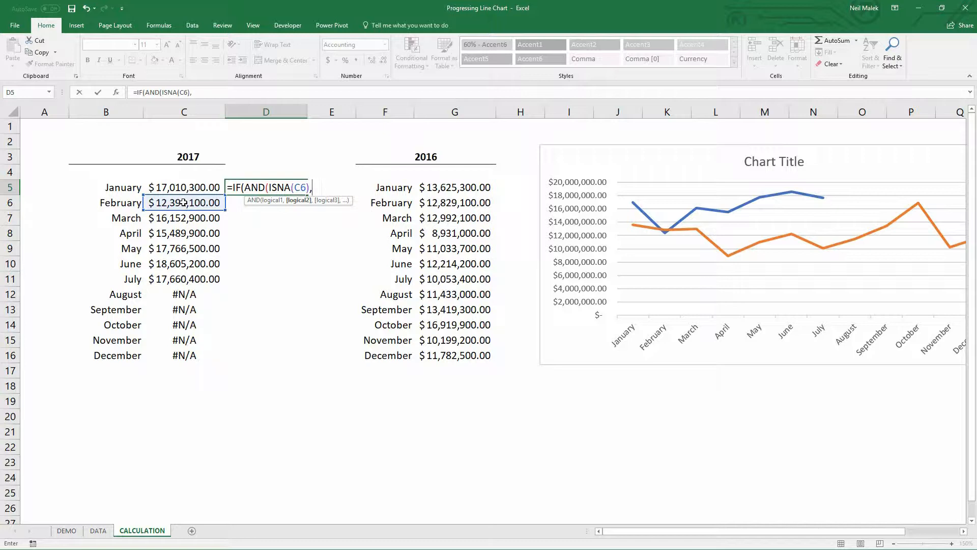
Step: Add NOT(ISNA(C5)) as the second condition and close the AND test in the D5 formula
{"action": "type", "text": "NOT("}
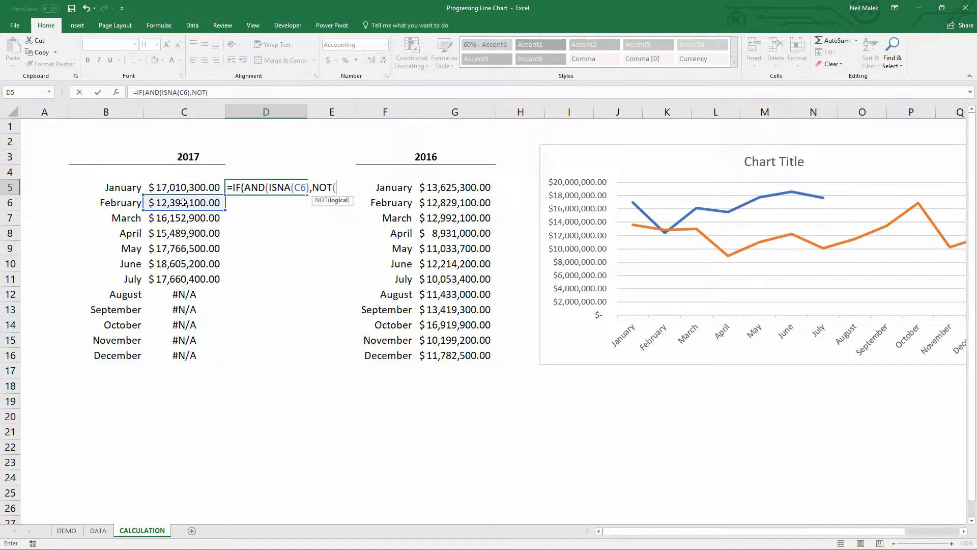
{"action": "type", "text": "ISNA("}
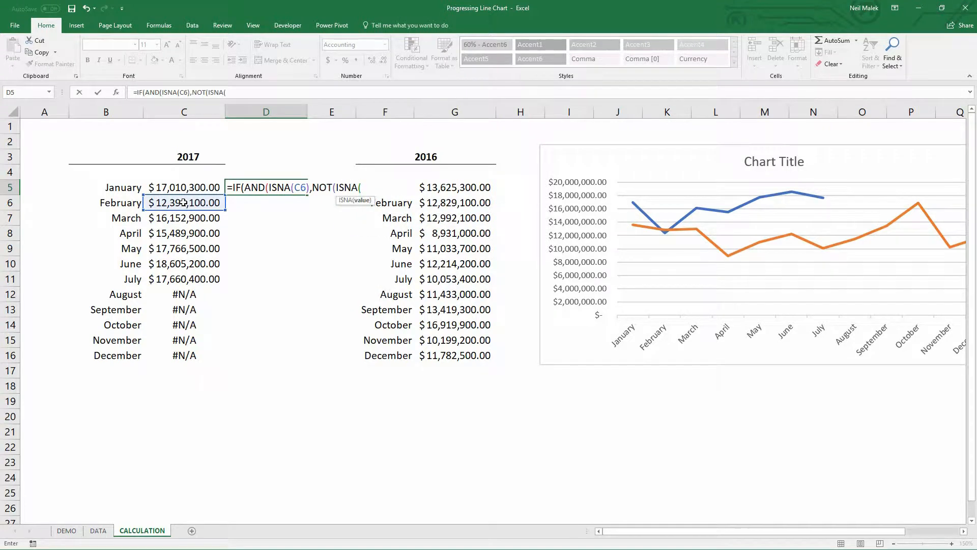
{"action": "left_click", "coordinate": [186, 188]}
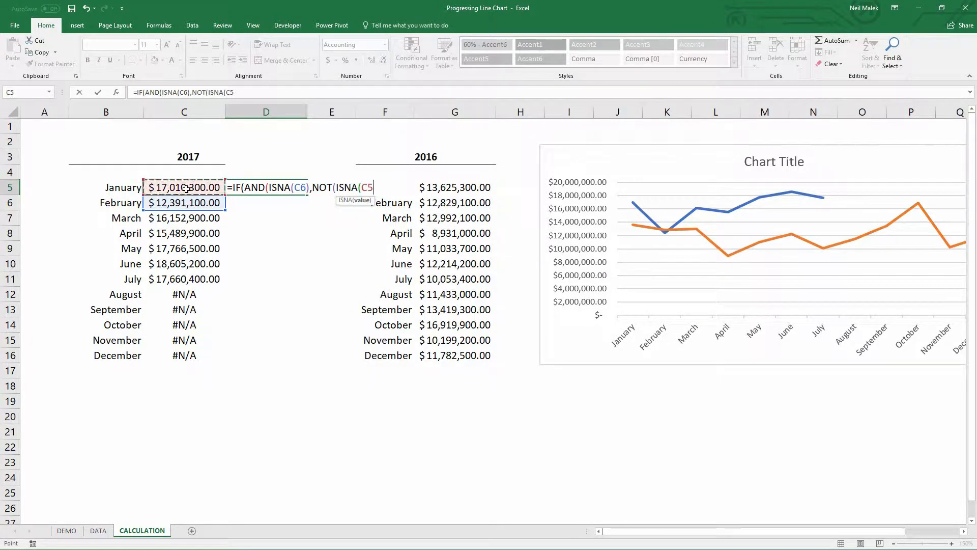
{"action": "type", "text": ")"}
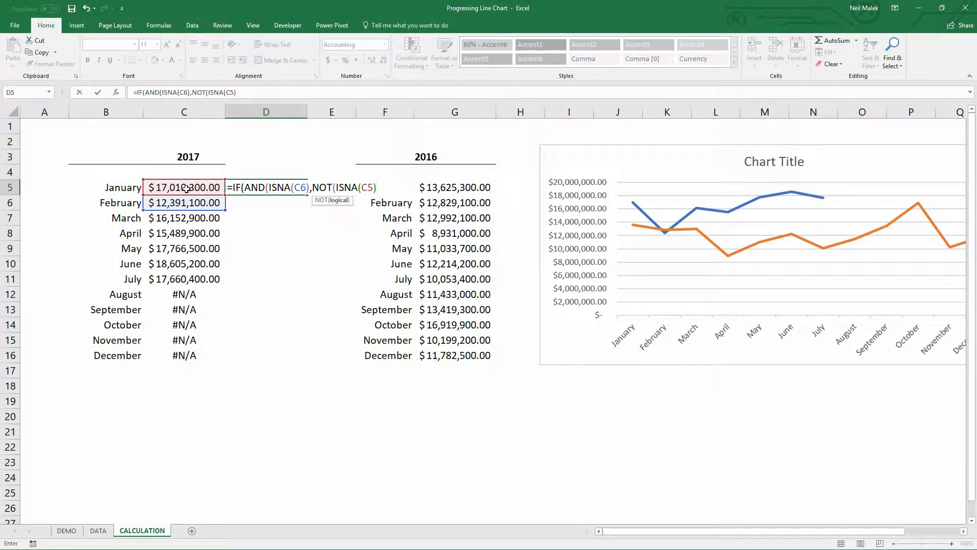
{"action": "type", "text": "))"}
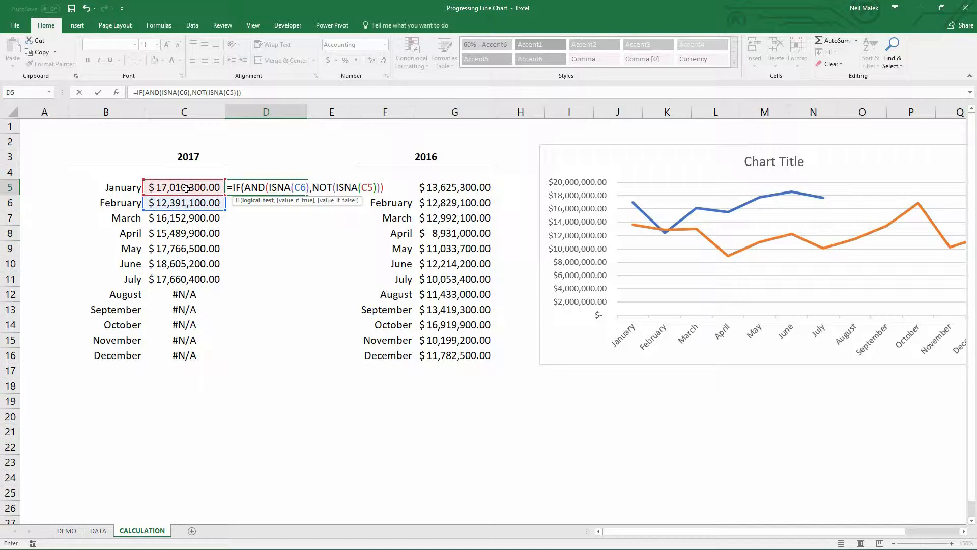
Step: Complete the D5 formula with C5 as the true value and NA() as the false value, and fill it down through D16
{"action": "type", "text": ","}
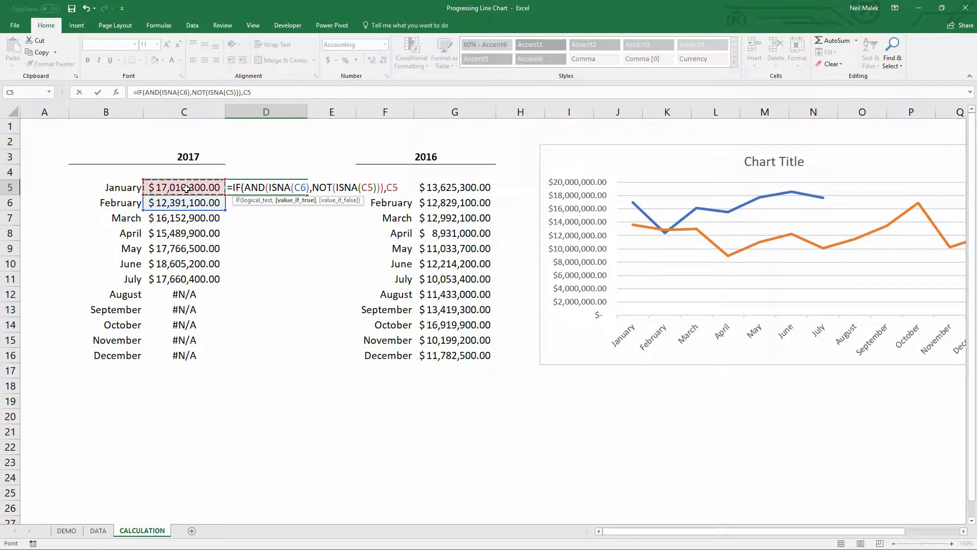
{"action": "type", "text": ","}
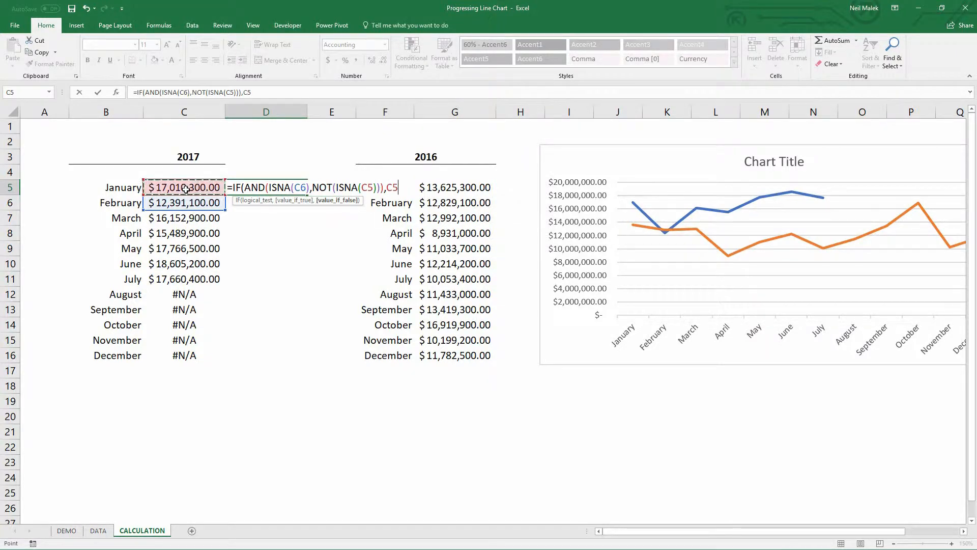
{"action": "type", "text": "NA("}
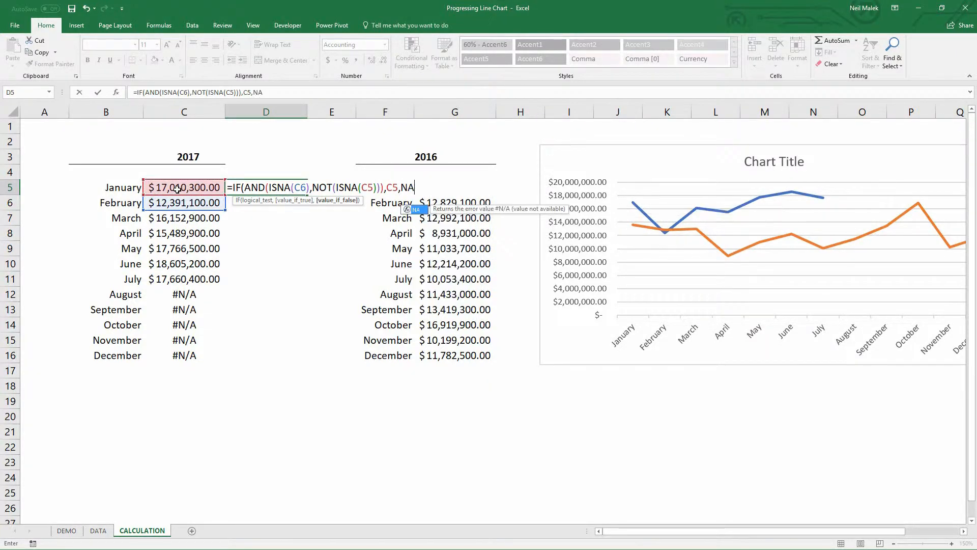
{"action": "type", "text": "))"}
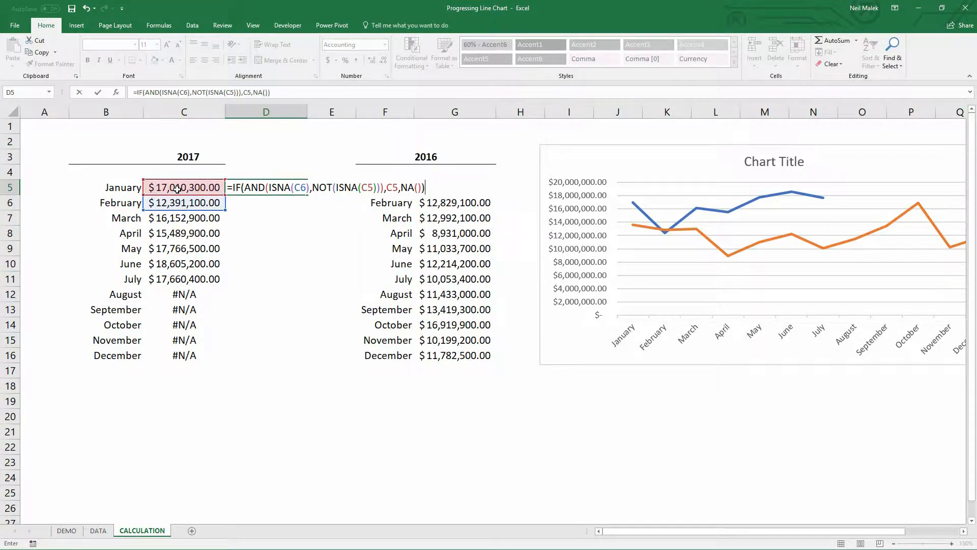
{"action": "key", "text": "ctrl+Return"}
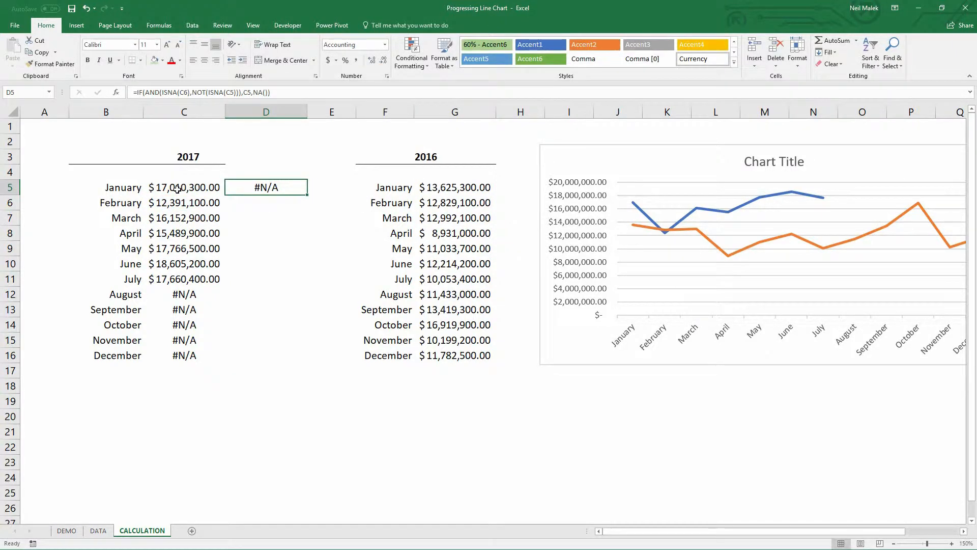
{"action": "double_click", "coordinate": [307, 195]}
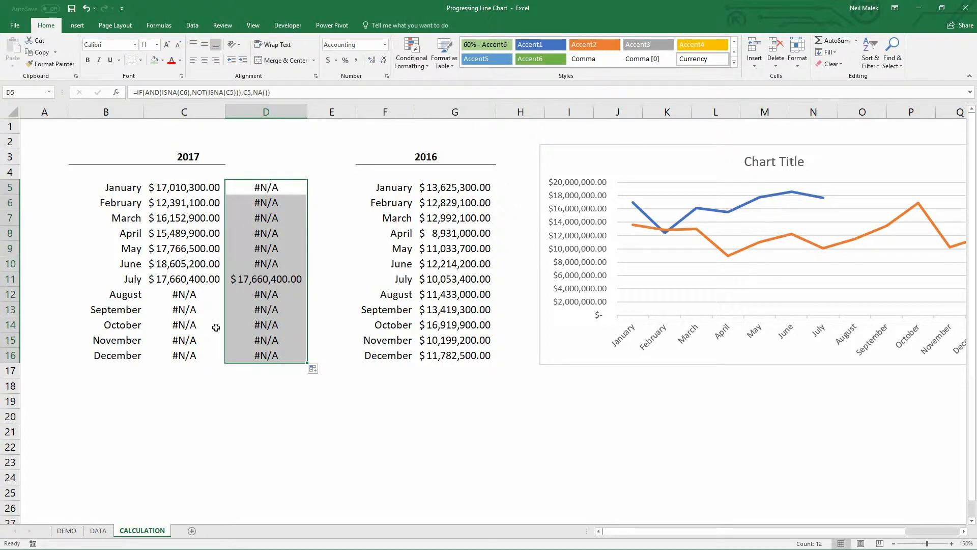
Step: Add the values in D5:D16 to the line chart as a third series
{"action": "left_click_drag", "start_coordinate": [120, 281], "coordinate": [269, 281]}
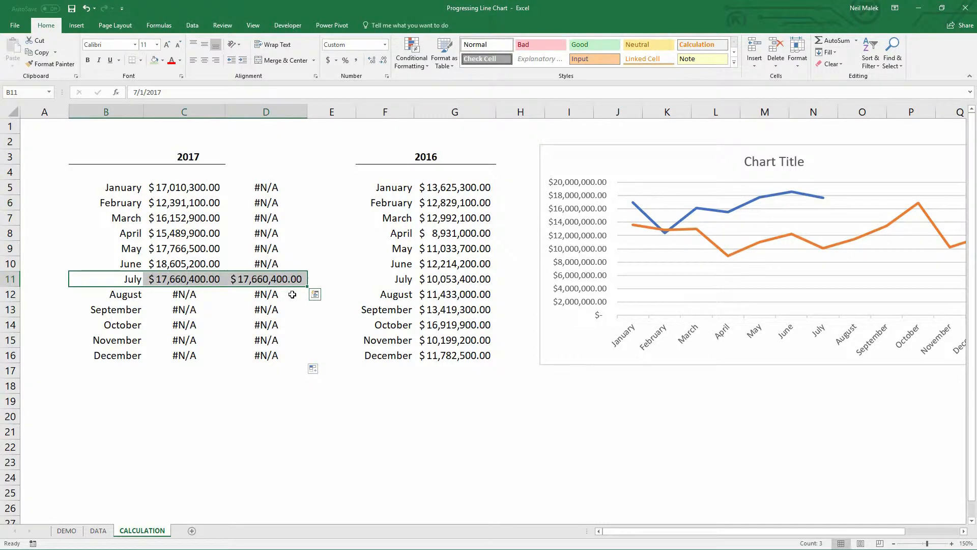
{"action": "left_click_drag", "start_coordinate": [266, 188], "coordinate": [265, 356]}
{"action": "key", "text": "ctrl+c"}
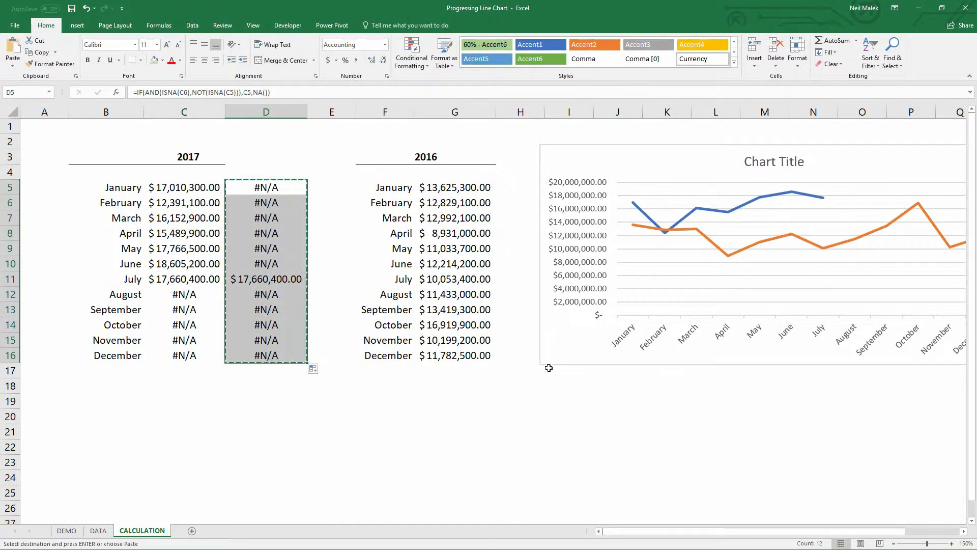
{"action": "left_click", "coordinate": [717, 143]}
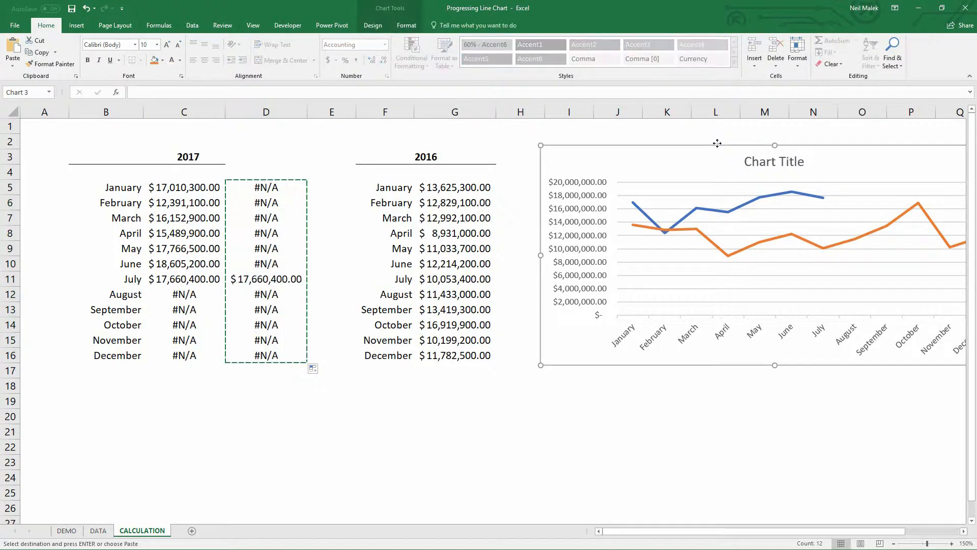
{"action": "key", "text": "ctrl+v"}
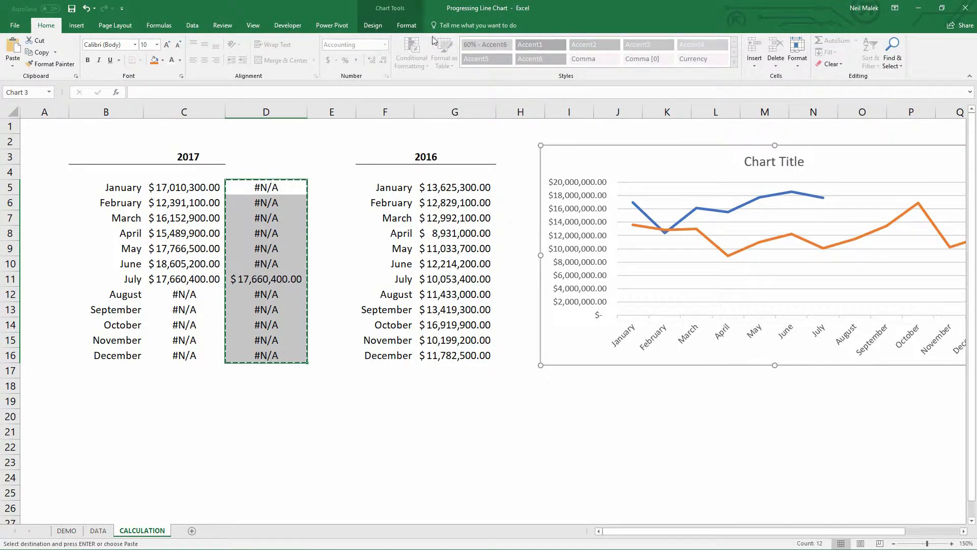
Step: Select Series 3, the July endpoint series in the line chart, and open its data series formatting options
{"action": "left_click", "coordinate": [406, 26]}
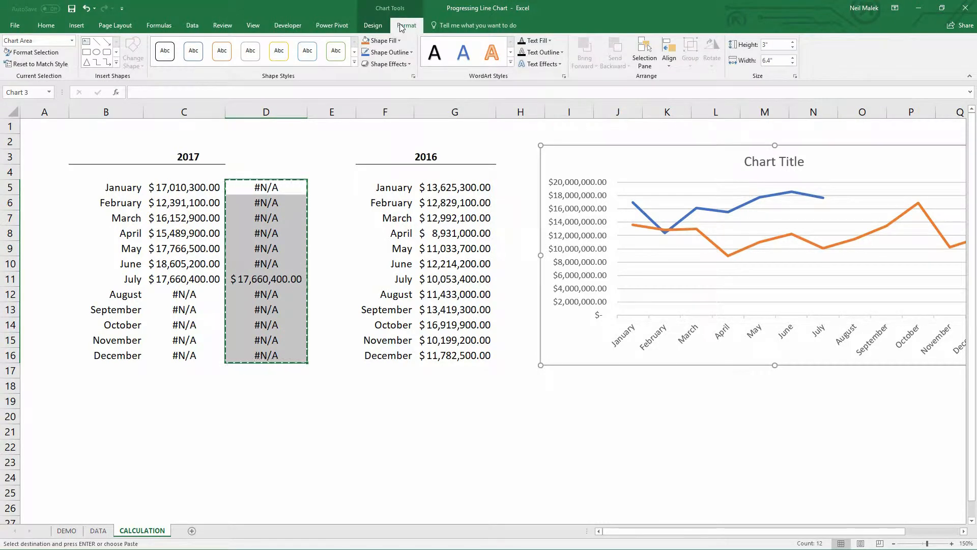
{"action": "left_click", "coordinate": [73, 40]}
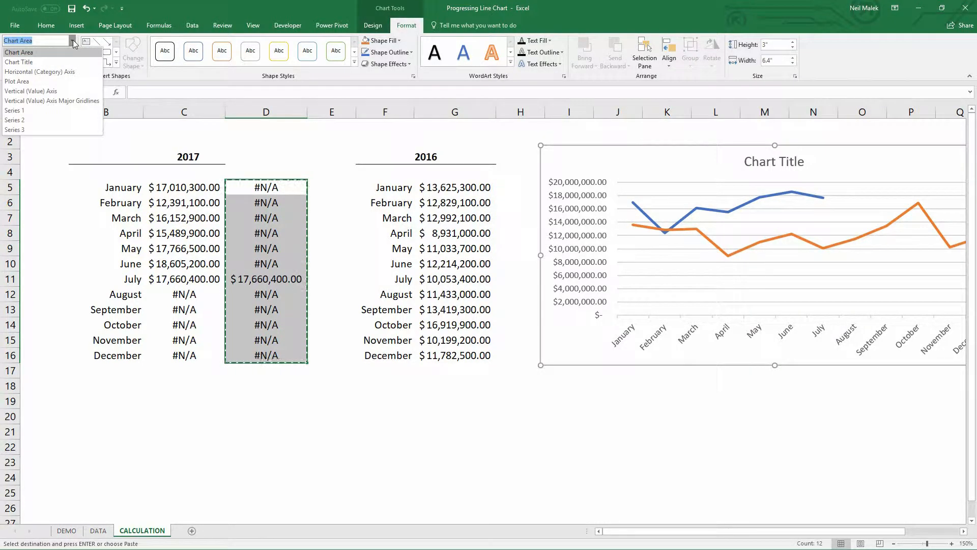
{"action": "left_click", "coordinate": [24, 129]}
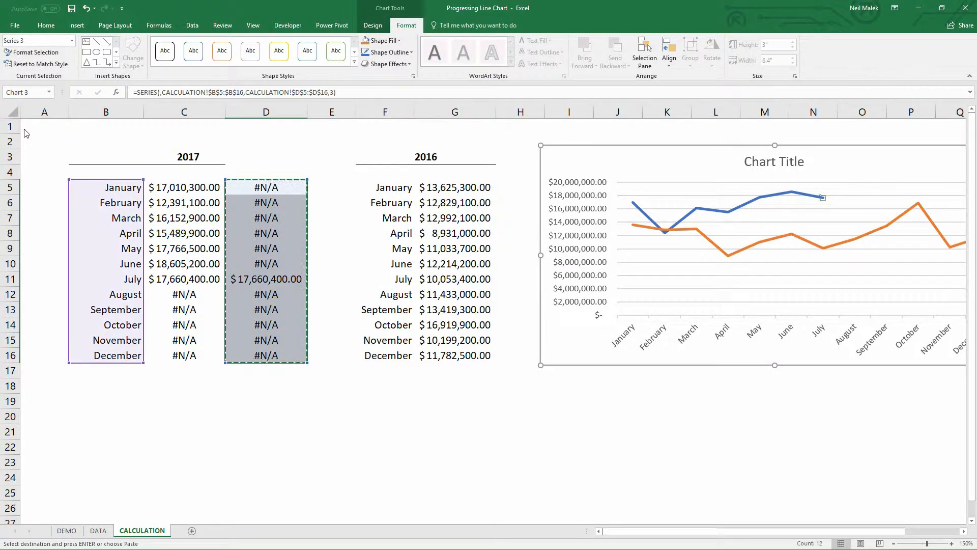
{"action": "left_click", "coordinate": [963, 531]}
{"action": "left_click", "coordinate": [963, 531]}
{"action": "left_click", "coordinate": [964, 531]}
{"action": "left_click", "coordinate": [963, 531]}
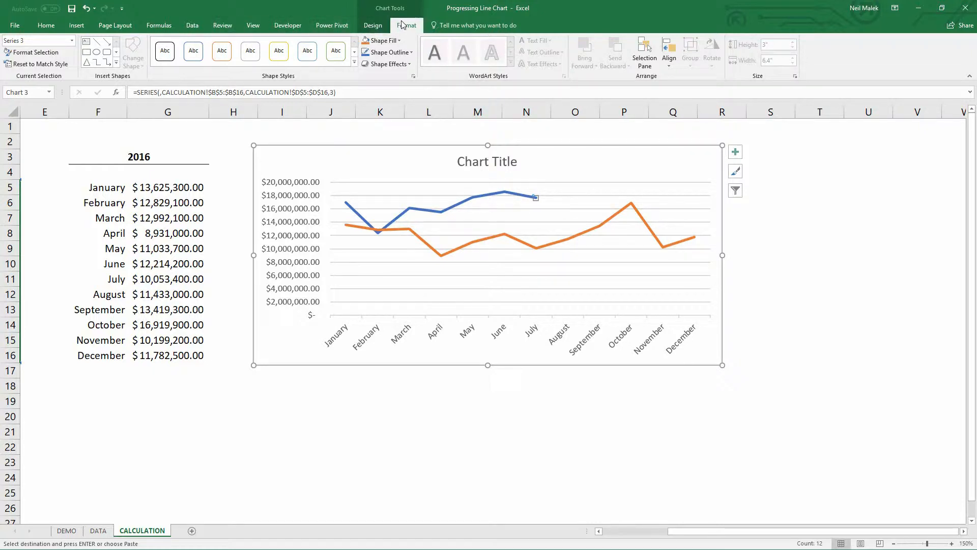
{"action": "left_click", "coordinate": [31, 52]}
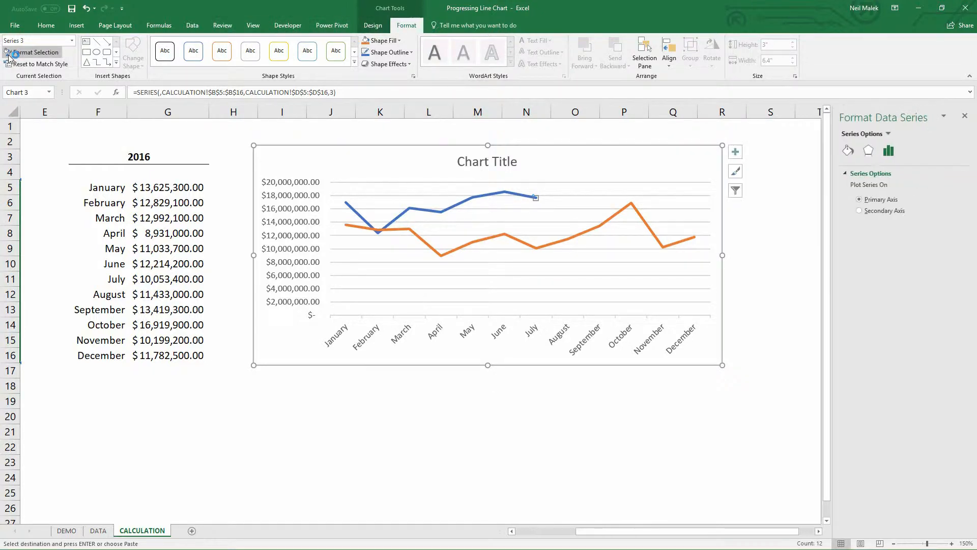
Step: Give Series 3 a built-in marker of the circle type
{"action": "left_click", "coordinate": [848, 151]}
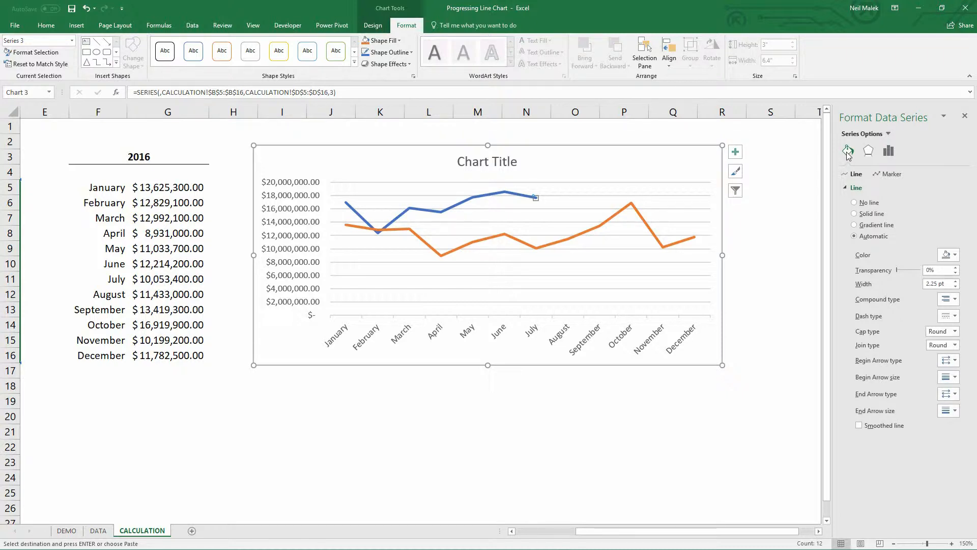
{"action": "left_click", "coordinate": [888, 175]}
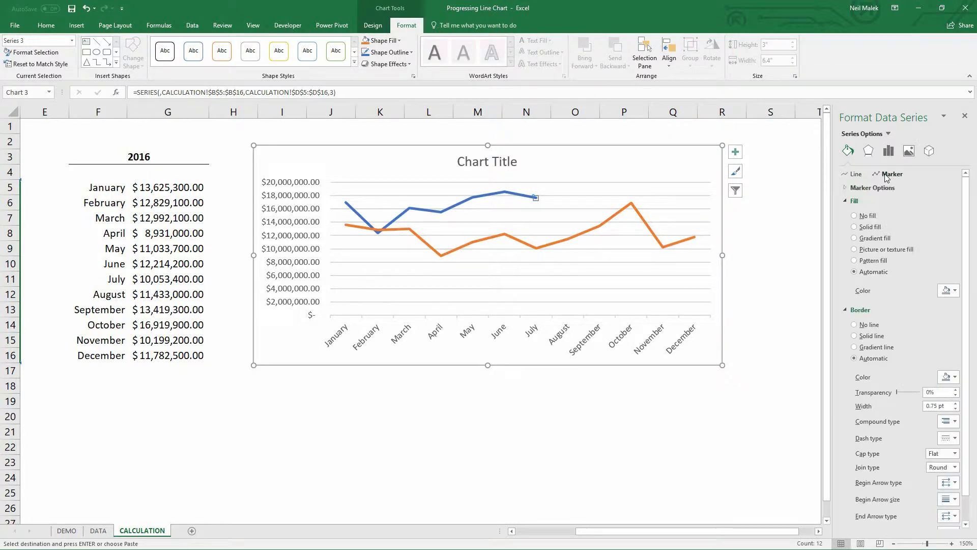
{"action": "left_click", "coordinate": [848, 188]}
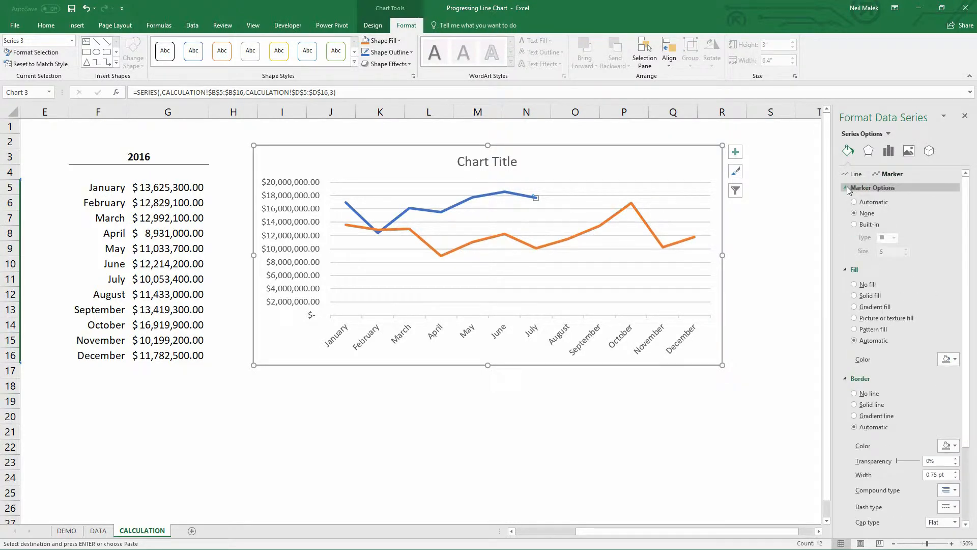
{"action": "left_click", "coordinate": [865, 225]}
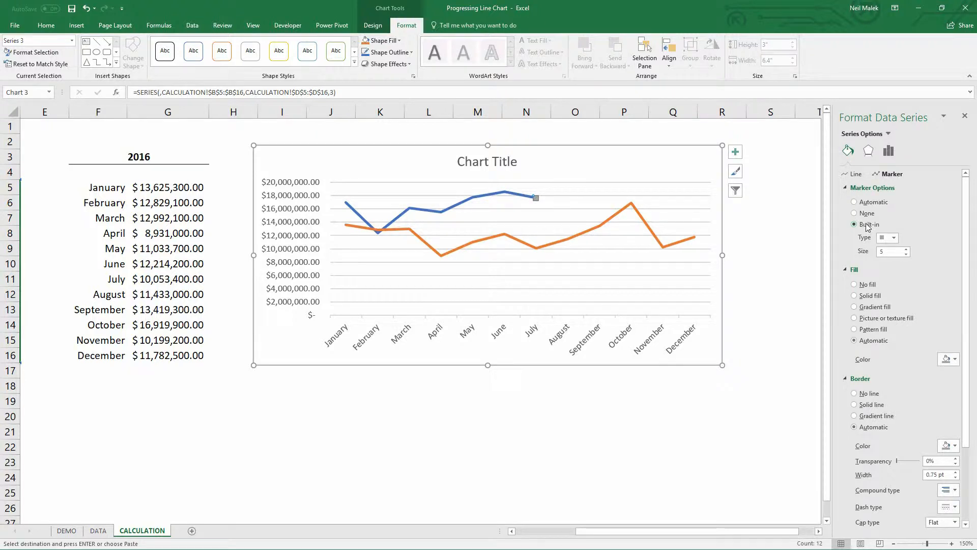
{"action": "left_click", "coordinate": [894, 238]}
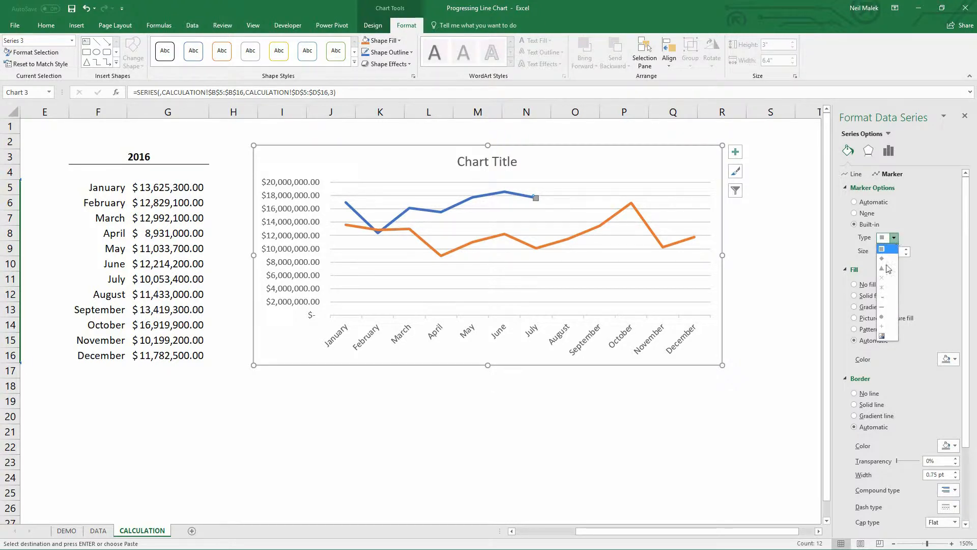
{"action": "left_click", "coordinate": [883, 317]}
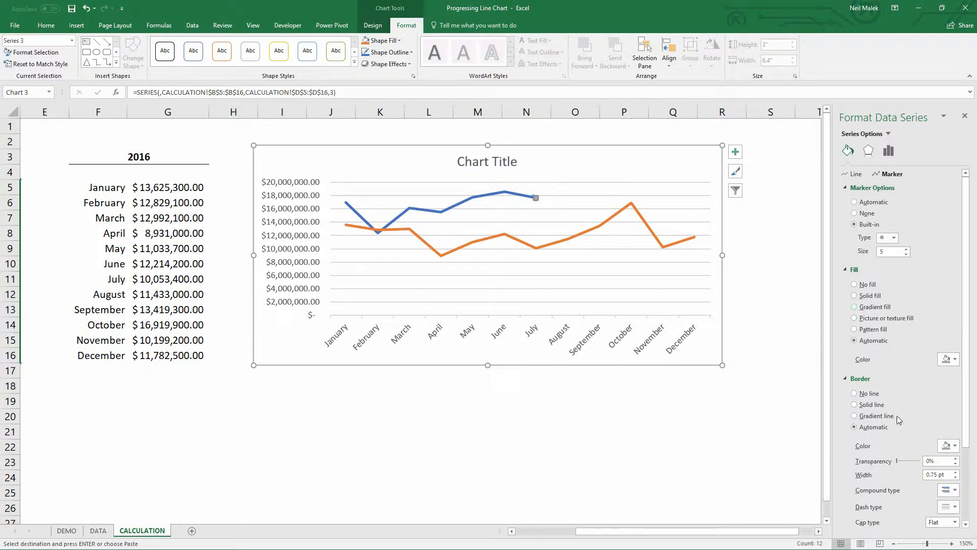
Step: Give the Series 3 marker a solid dark blue border and a solid white fill
{"action": "left_click", "coordinate": [946, 446]}
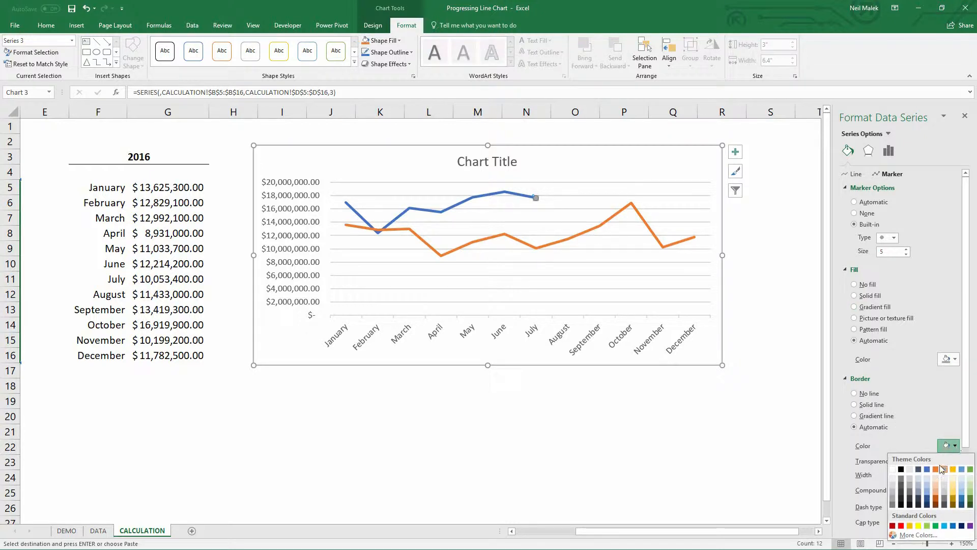
{"action": "left_click", "coordinate": [927, 505]}
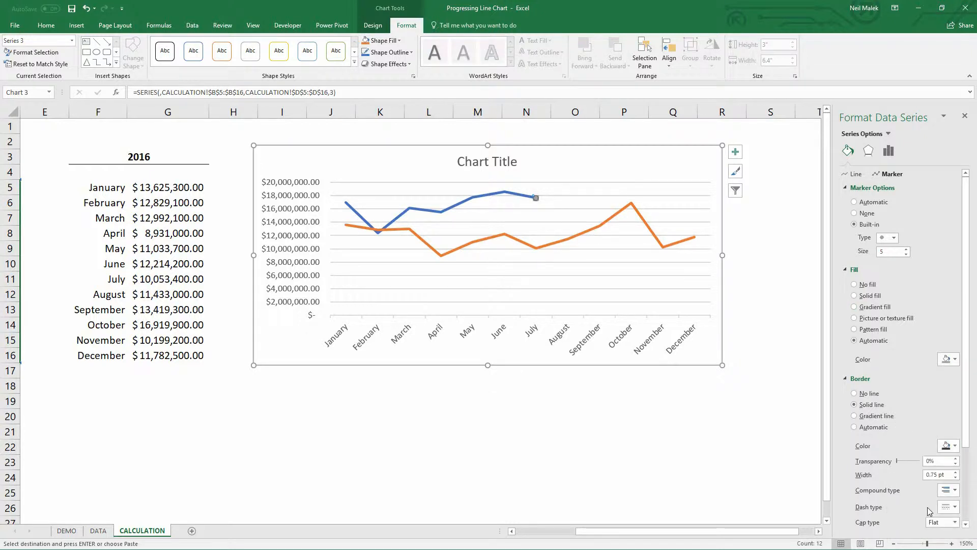
{"action": "left_click", "coordinate": [950, 360]}
{"action": "left_click", "coordinate": [893, 384]}
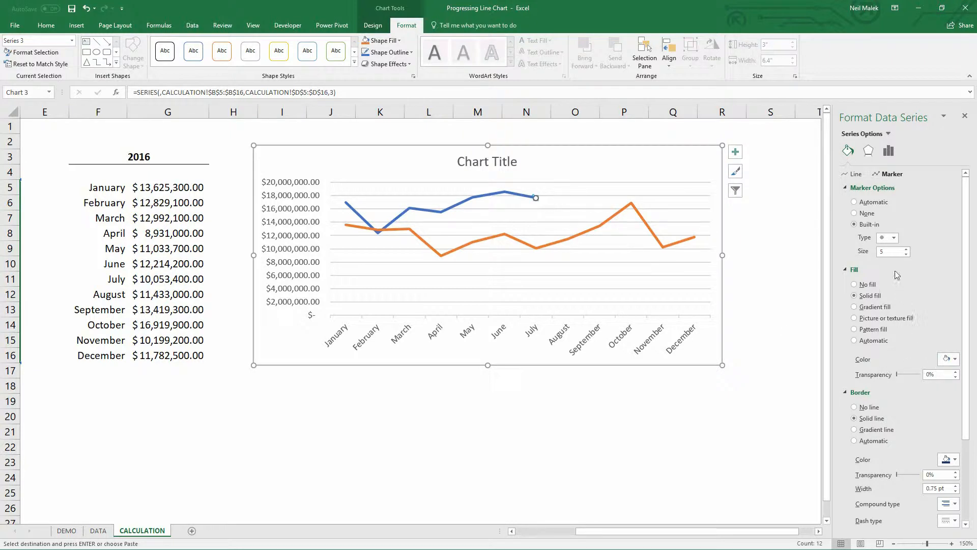
Step: Increase the Series 3 marker's size and border width, and leave the series selection
{"action": "left_click", "coordinate": [906, 249]}
{"action": "left_click", "coordinate": [955, 485]}
{"action": "left_click", "coordinate": [620, 147]}
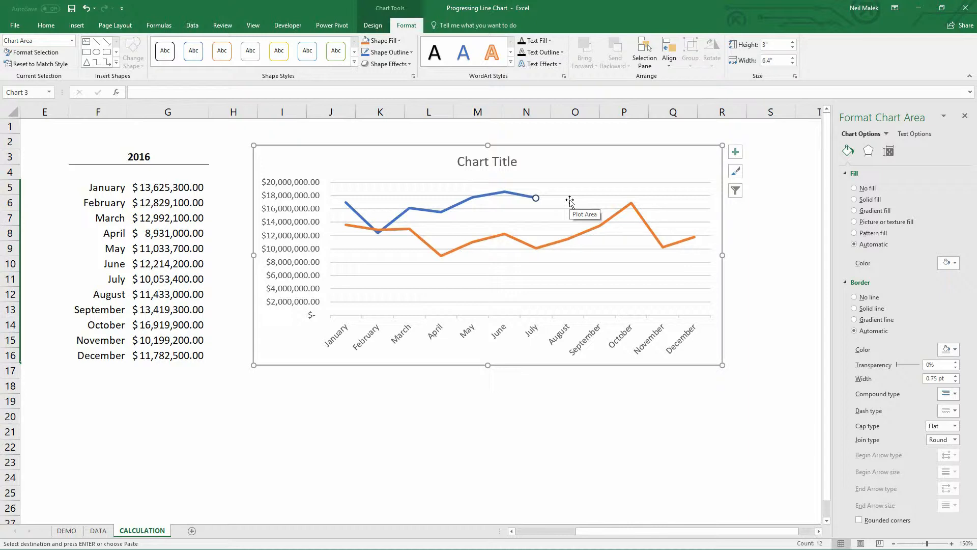
Step: Clear the copy selection and insert a new column E between the 2017 endpoint values and the 2016 table
{"action": "left_click_drag", "start_coordinate": [602, 530], "coordinate": [542, 535]}
{"action": "key", "text": "Escape"}
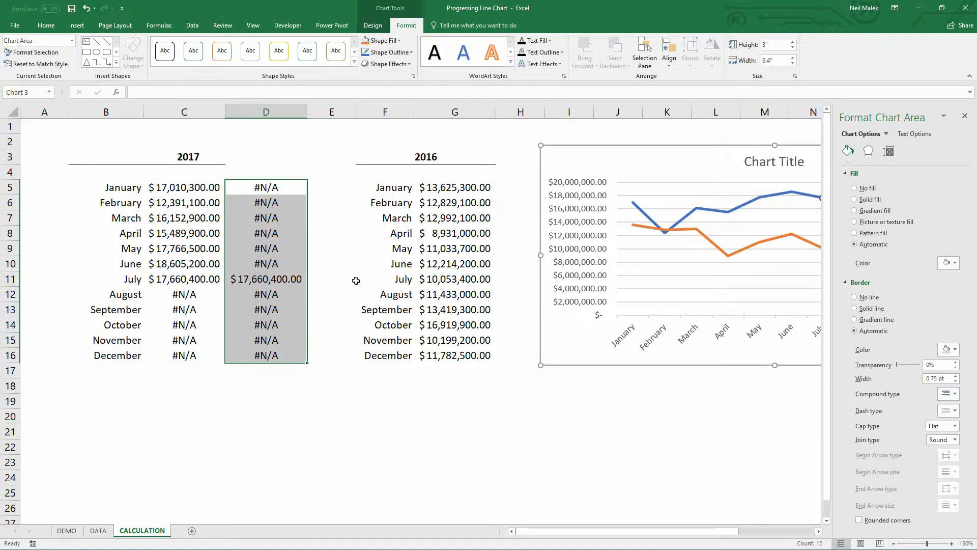
{"action": "left_click", "coordinate": [266, 263]}
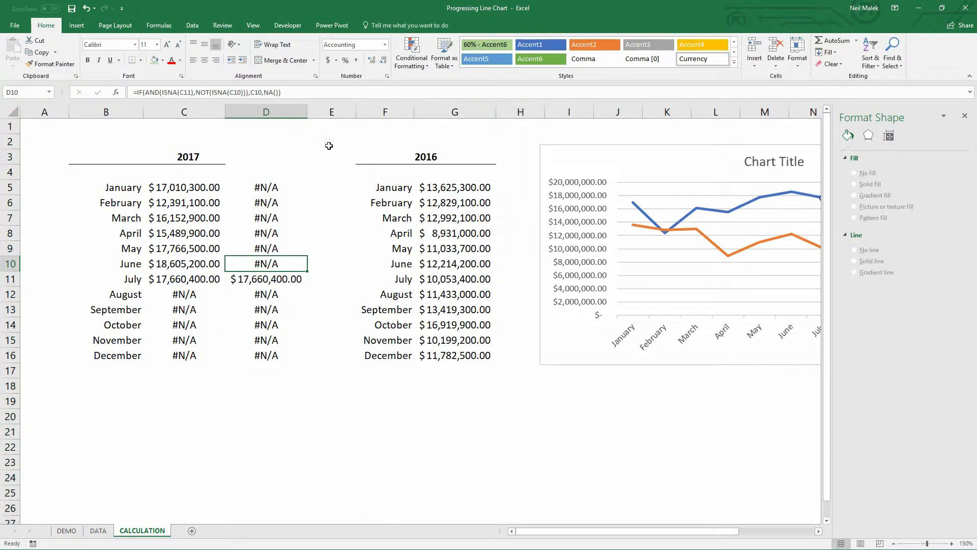
{"action": "right_click", "coordinate": [331, 111]}
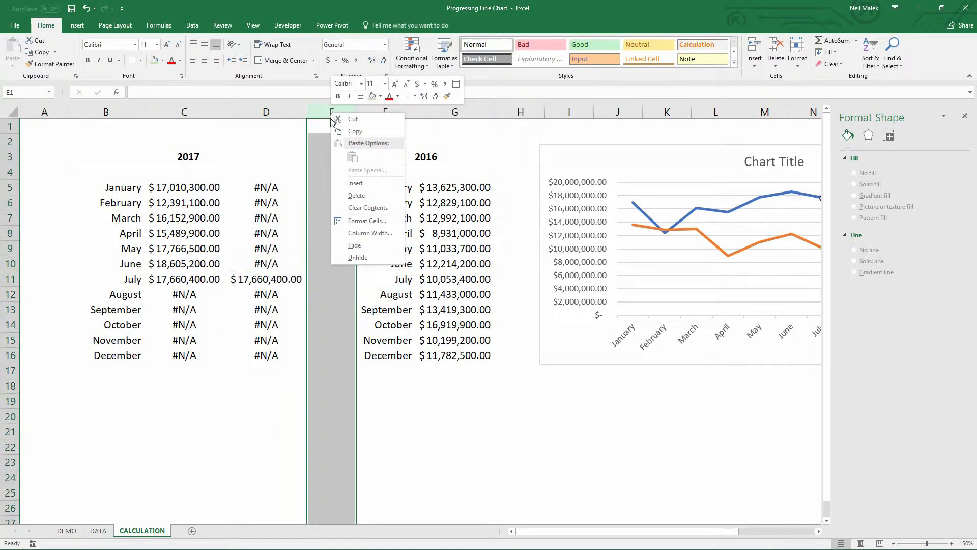
{"action": "left_click", "coordinate": [345, 184]}
{"action": "left_click", "coordinate": [338, 188]}
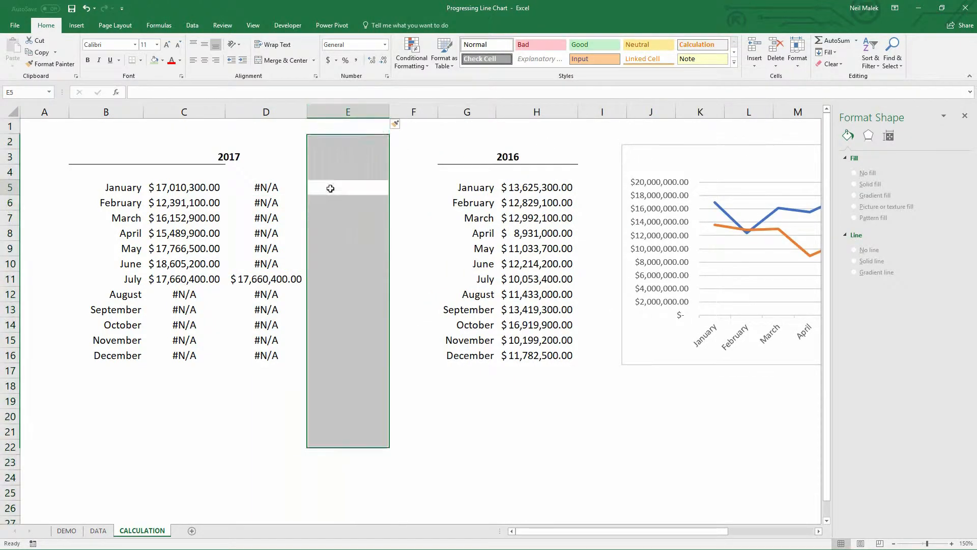
Step: Extend the 2017 heading's bottom border across B3:E3
{"action": "left_click_drag", "start_coordinate": [81, 159], "coordinate": [338, 162]}
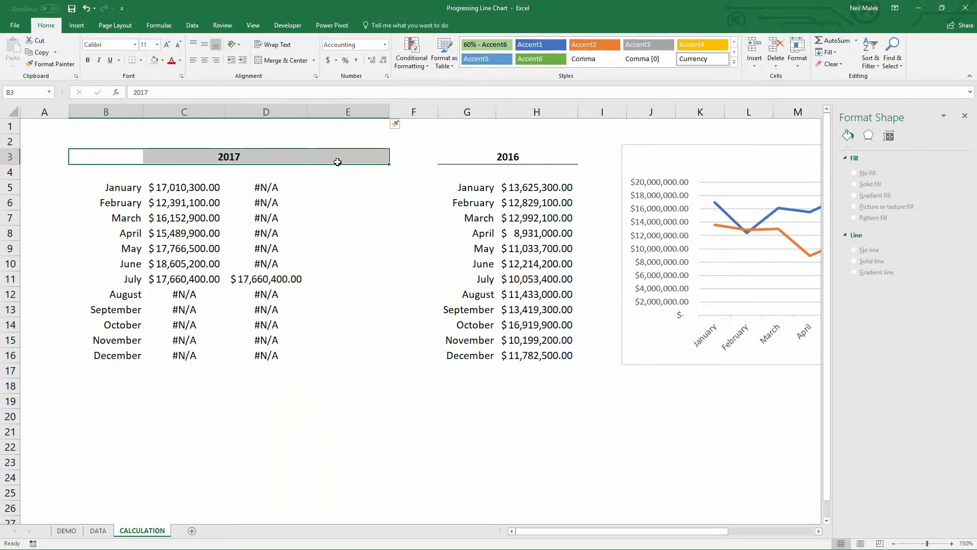
{"action": "left_click", "coordinate": [131, 61]}
{"action": "left_click", "coordinate": [265, 248]}
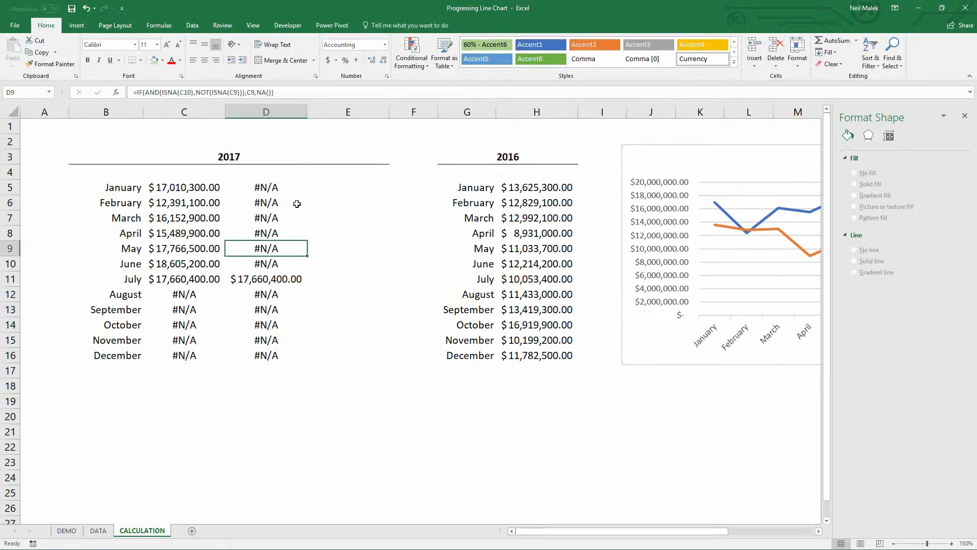
Step: Calculate the January-to-July difference between 2017 and 2016 in E18 with =SUM(C5:C11)-SUM(H5:H11)
{"action": "left_click", "coordinate": [345, 186]}
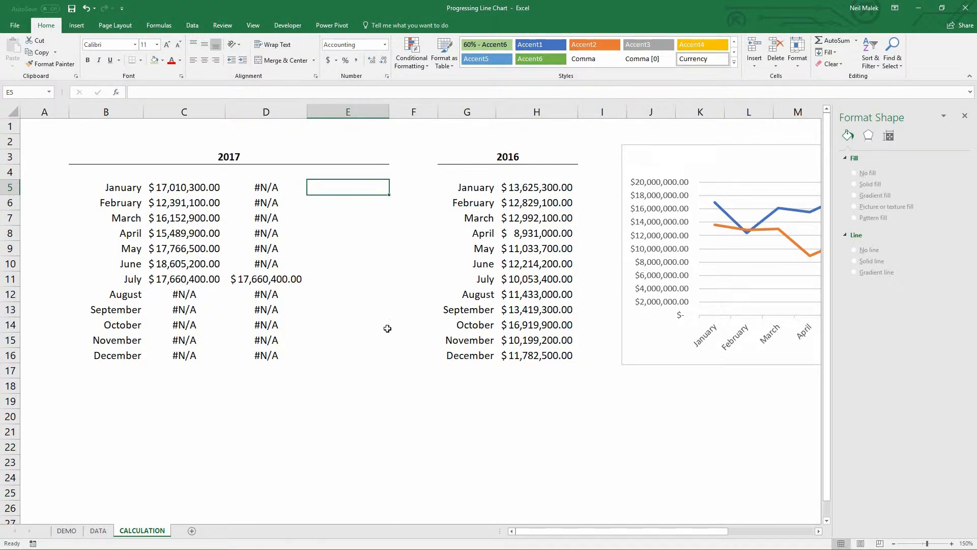
{"action": "left_click", "coordinate": [328, 380]}
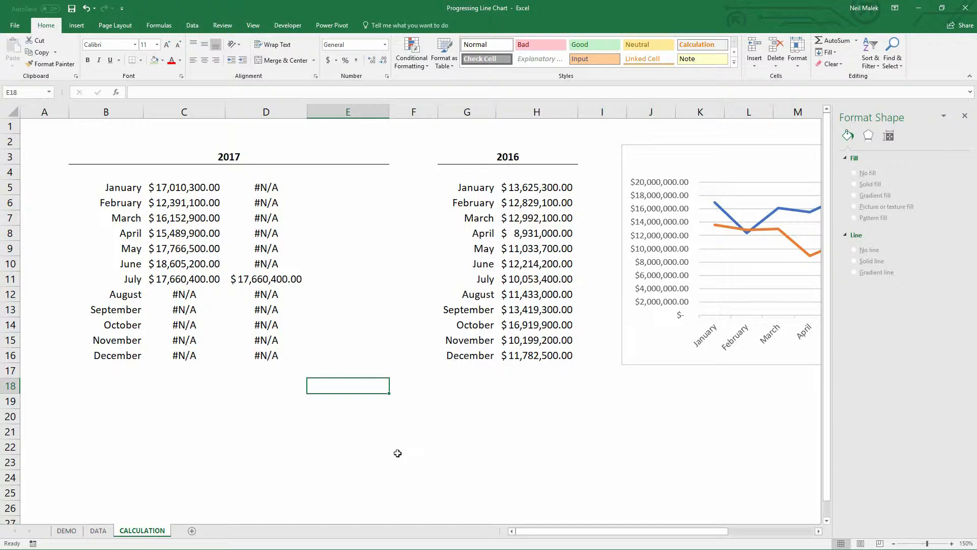
{"action": "type", "text": "=SUM("}
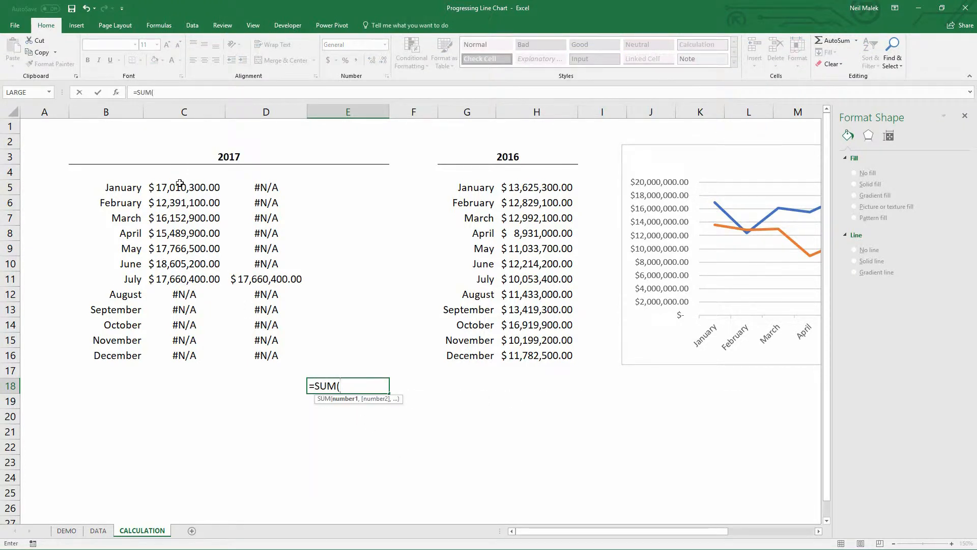
{"action": "left_click_drag", "start_coordinate": [179, 185], "coordinate": [202, 277]}
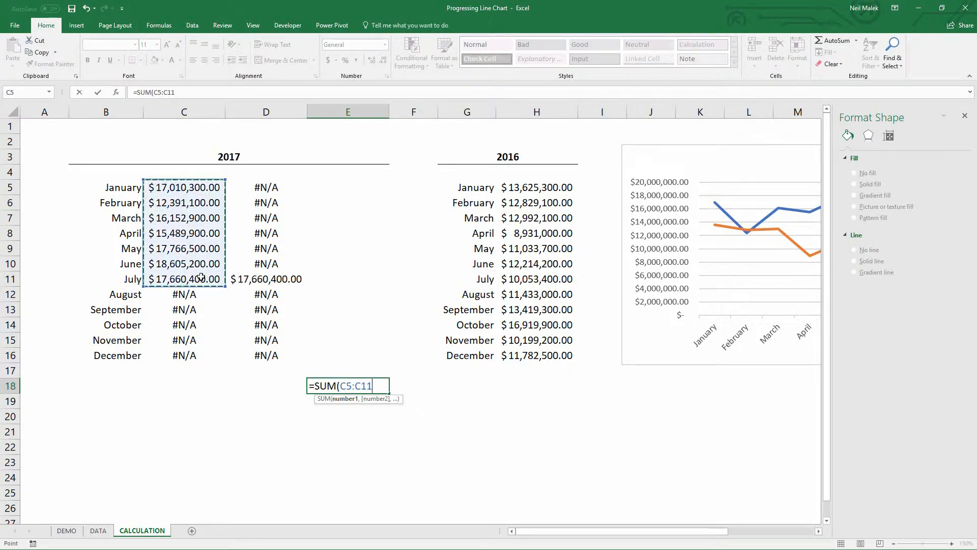
{"action": "type", "text": ")-SUM("}
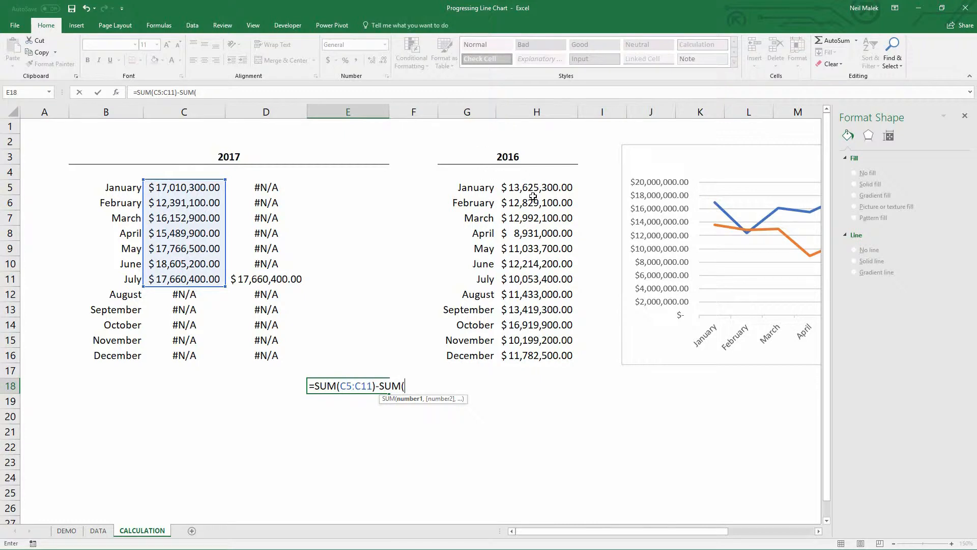
{"action": "left_click_drag", "start_coordinate": [535, 189], "coordinate": [540, 275]}
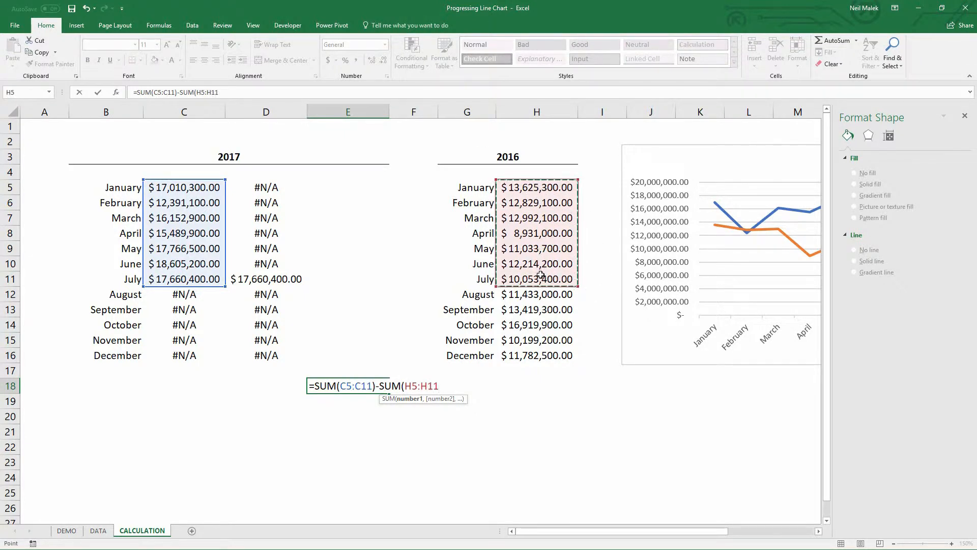
{"action": "type", "text": ")"}
{"action": "key", "text": "ctrl+Return"}
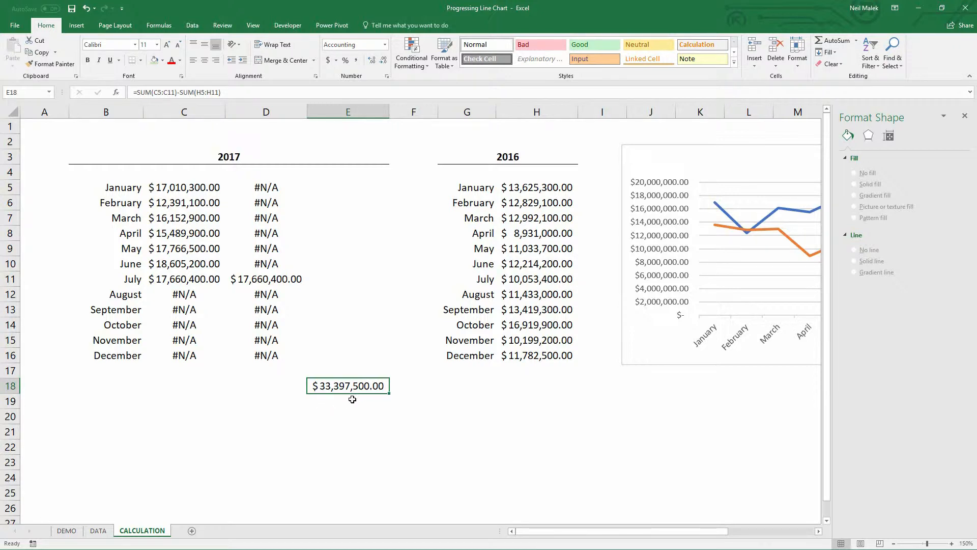
Step: Try the sample label "$ 33.4 M+ YTD" in E11 beside the July endpoint value
{"action": "left_click", "coordinate": [334, 280]}
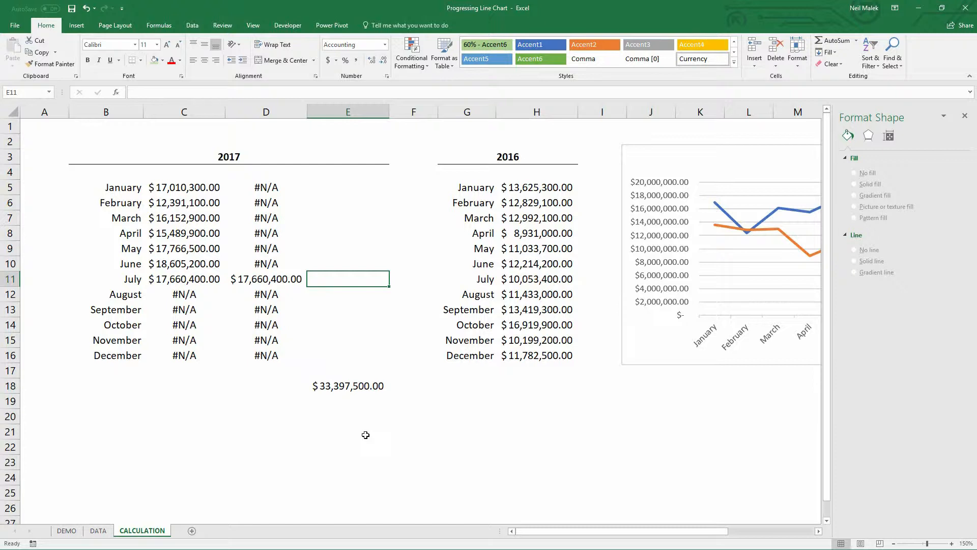
{"action": "type", "text": "$"}
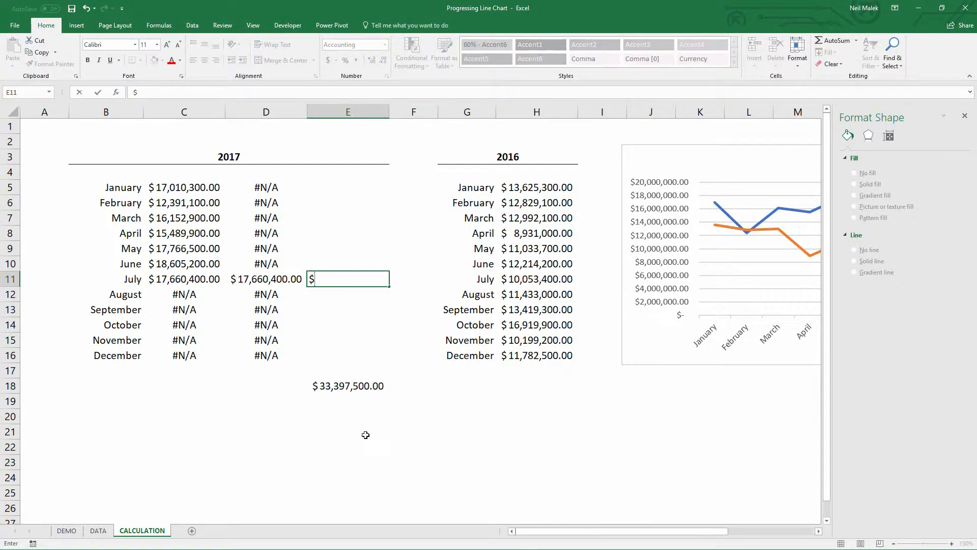
{"action": "type", "text": " 33.4 m"}
{"action": "key", "text": "BackSpace"}
{"action": "type", "text": "M+ YTD"}
{"action": "key", "text": "ctrl+Return"}
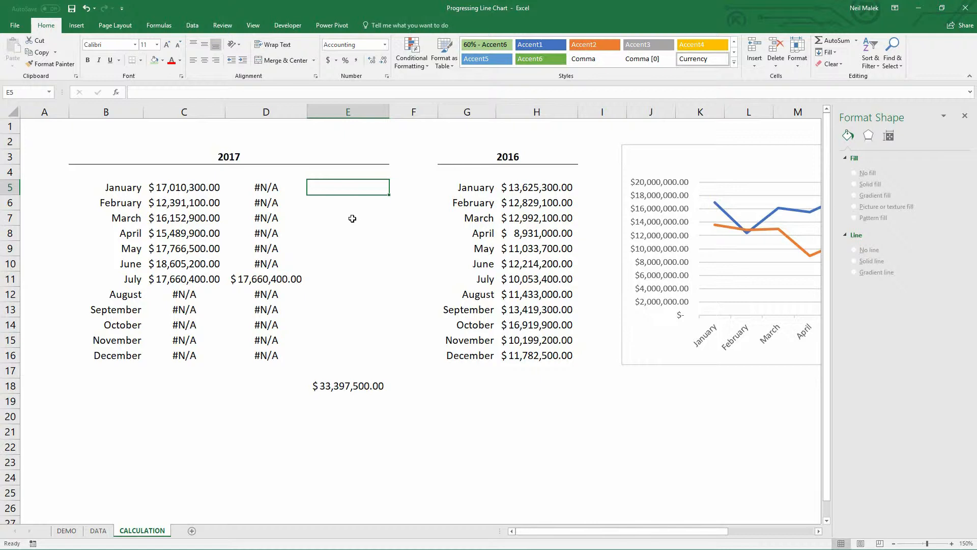
Step: Begin an IF formula in E5 that returns #N/A when D5 is #N/A: =IF(ISNA(D5),NA(),
{"action": "type", "text": "="}
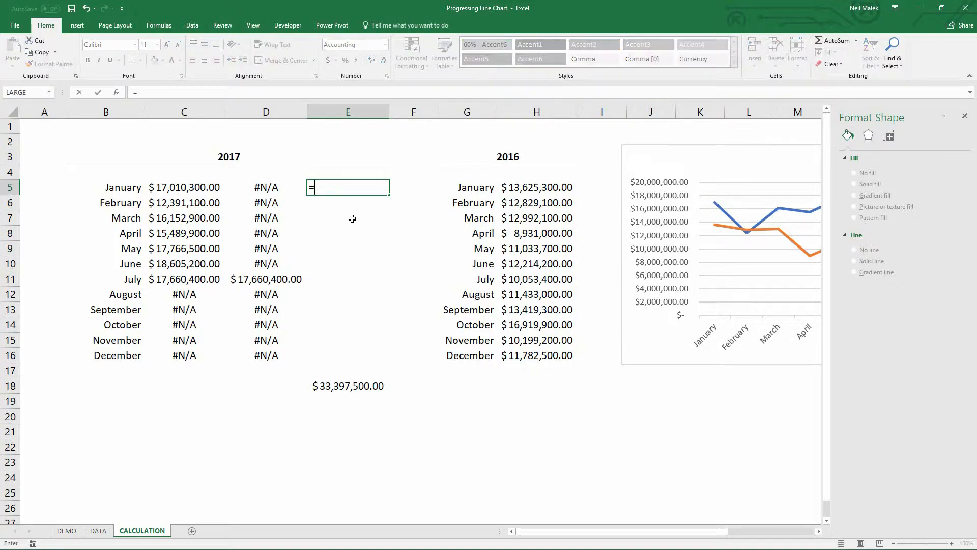
{"action": "type", "text": "if"}
{"action": "key", "text": "Tab"}
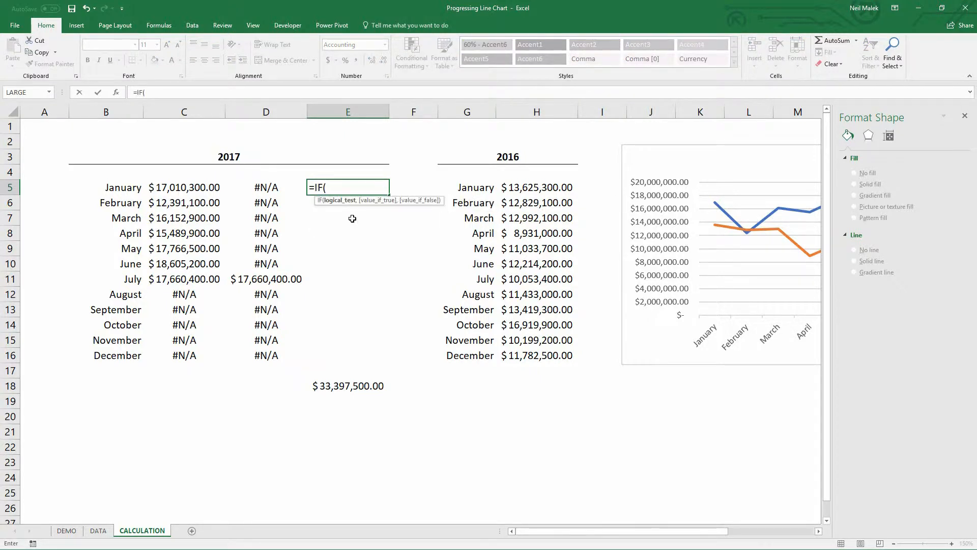
{"action": "type", "text": "isna"}
{"action": "key", "text": "Tab"}
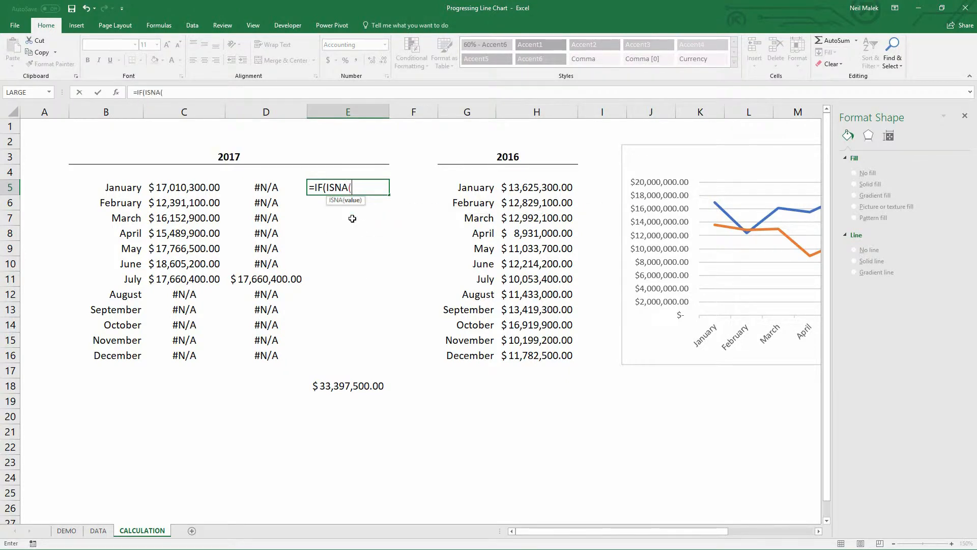
{"action": "left_click", "coordinate": [259, 186]}
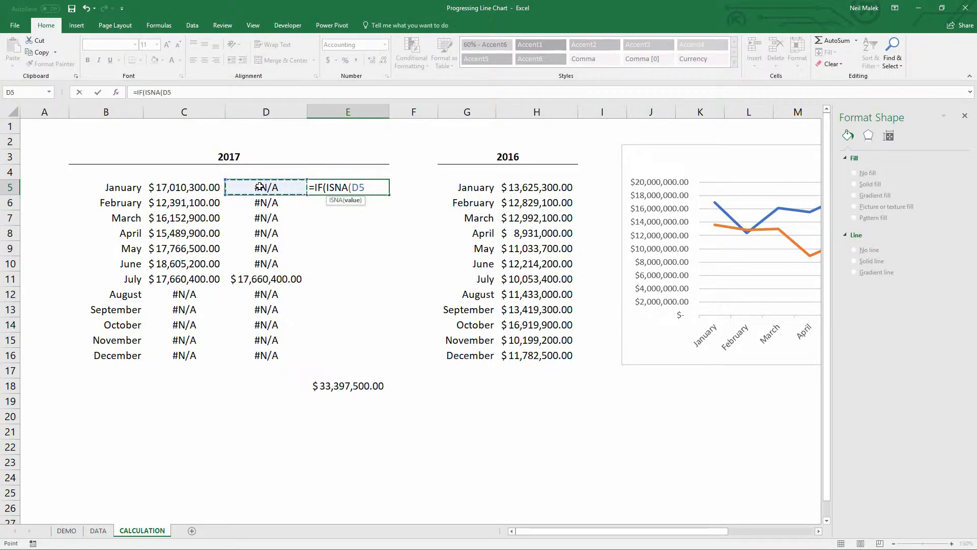
{"action": "type", "text": "),na"}
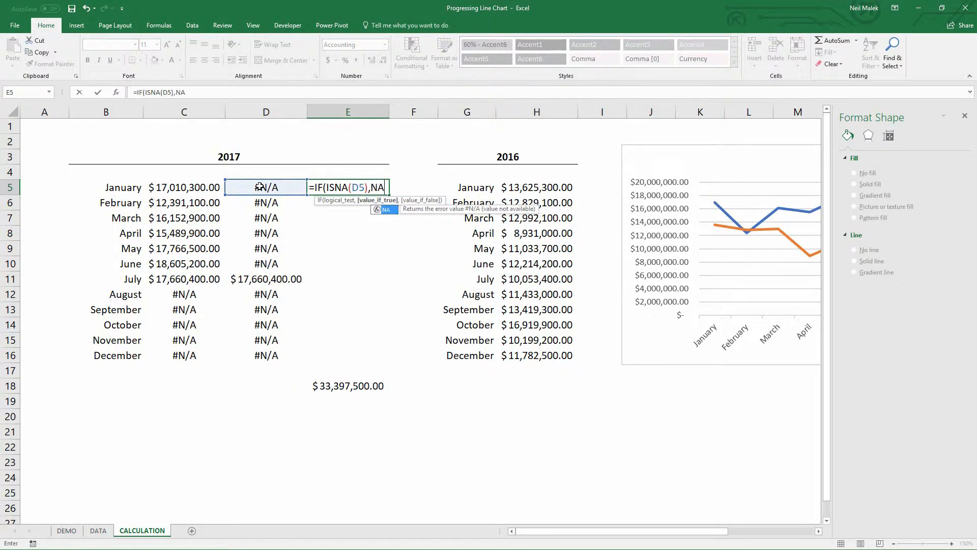
{"action": "key", "text": "Tab"}
{"action": "type", "text": "),"}
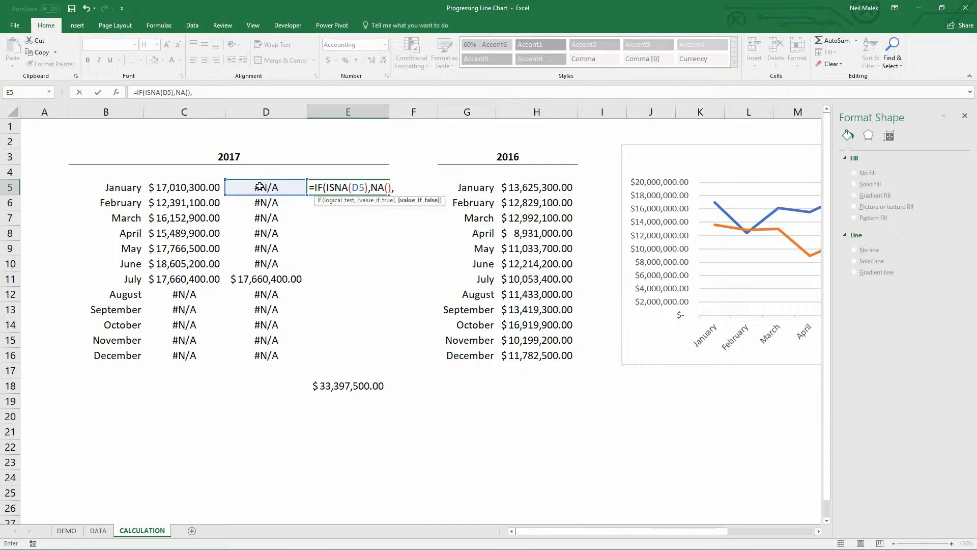
Step: Complete the E5 formula with the running difference SUM($C$5:C5)-SUM($H$5:H5) as the false value and fill it down to E16
{"action": "type", "text": "SUM("}
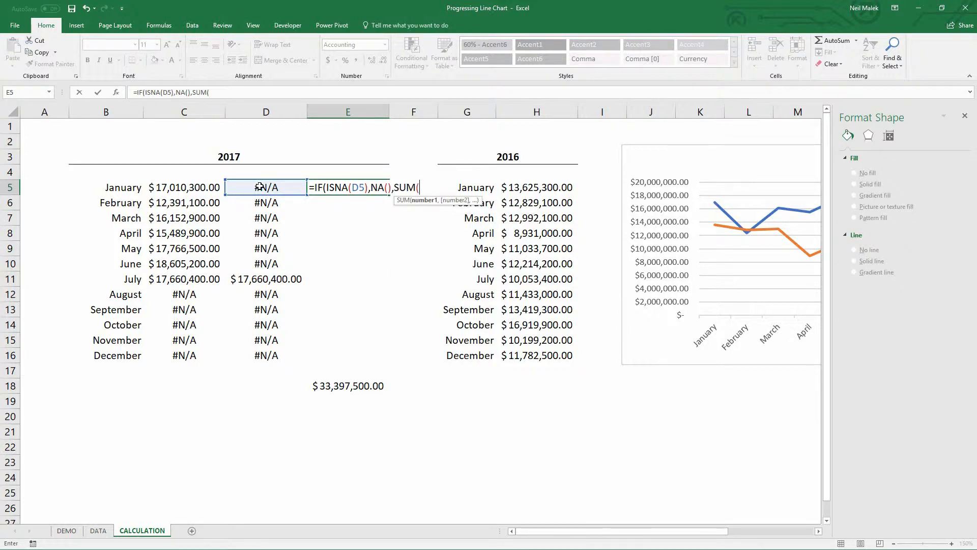
{"action": "type", "text": "$C$5:C"}
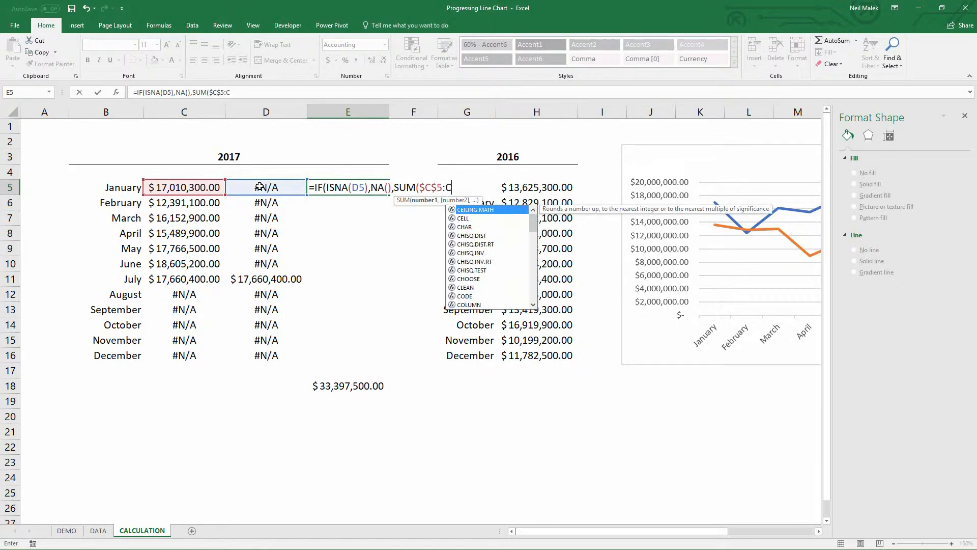
{"action": "type", "text": "5)"}
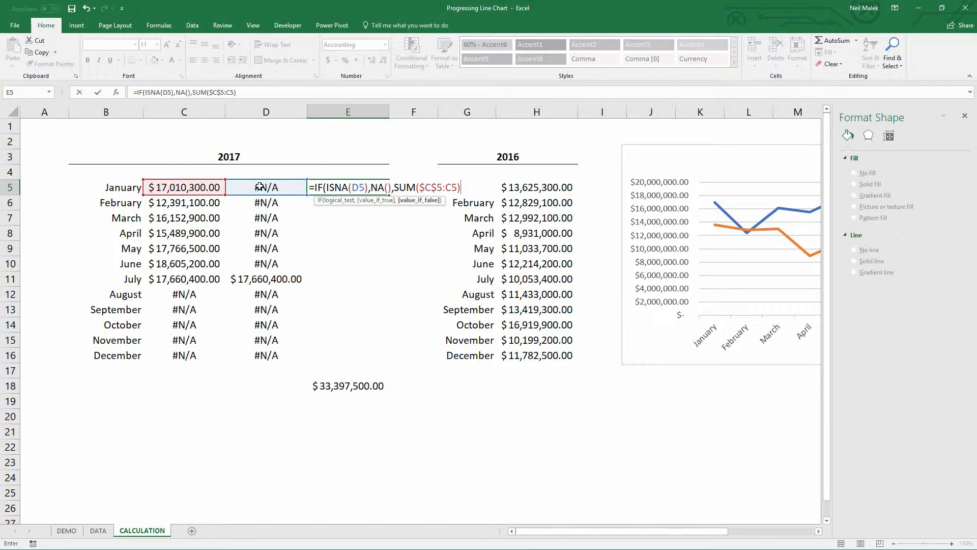
{"action": "type", "text": "="}
{"action": "key", "text": "BackSpace"}
{"action": "type", "text": "-SUM("}
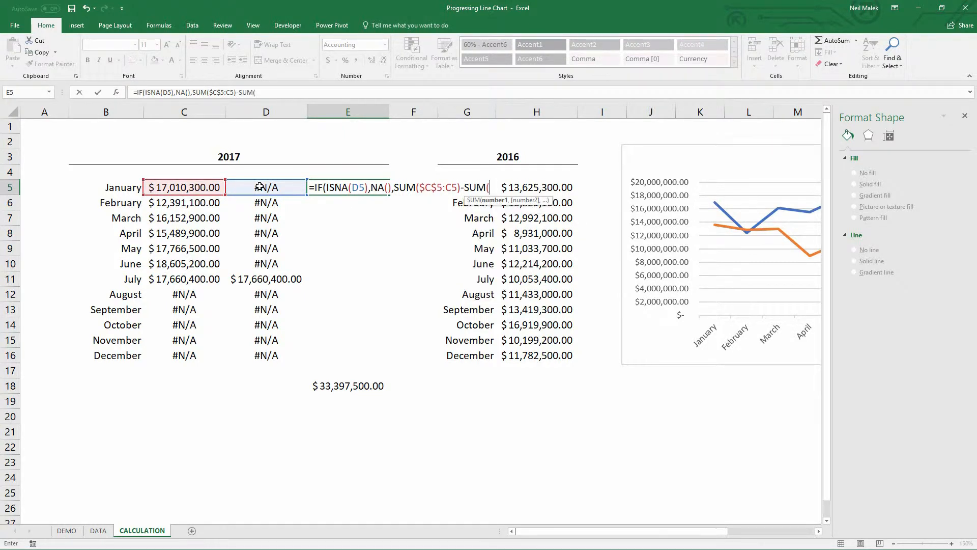
{"action": "type", "text": "$H"}
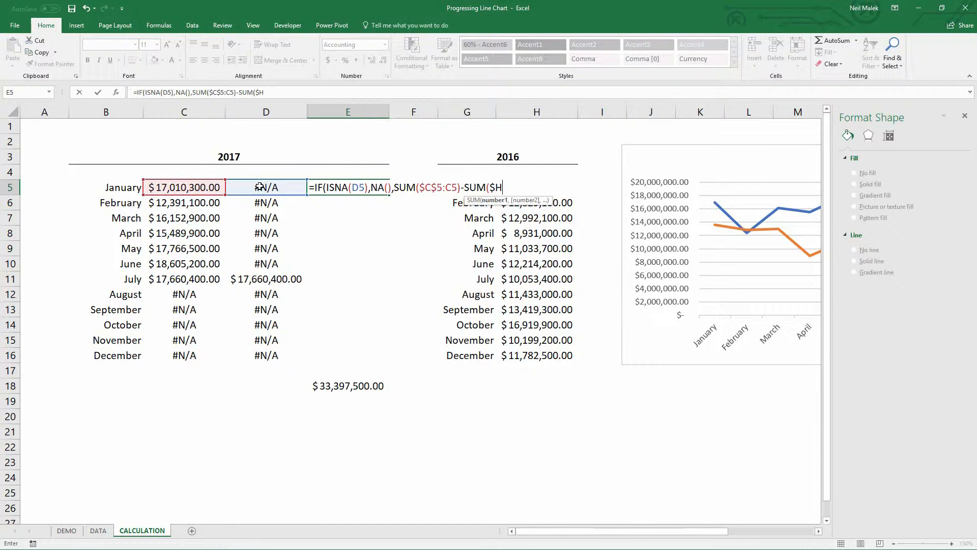
{"action": "type", "text": "$5:H5)"}
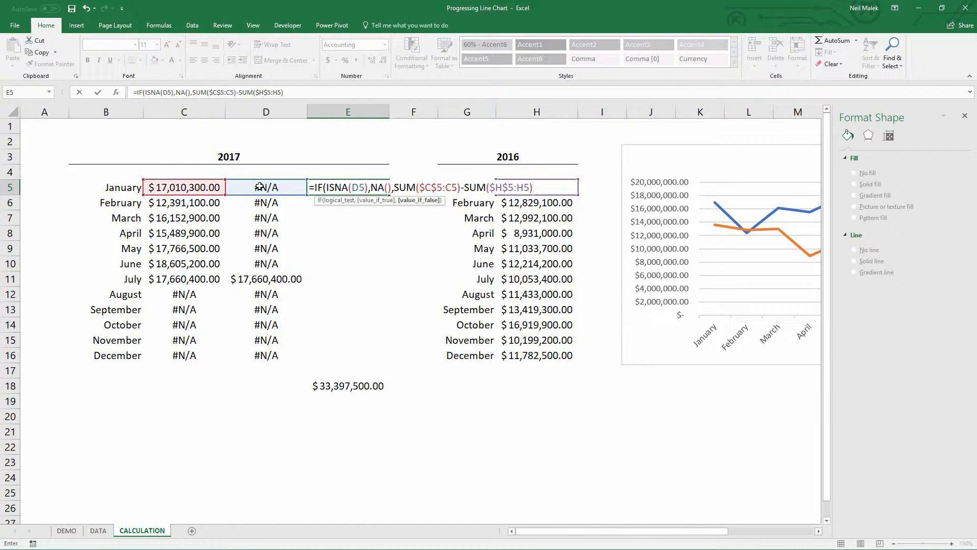
{"action": "type", "text": ")"}
{"action": "key", "text": "ctrl+Return"}
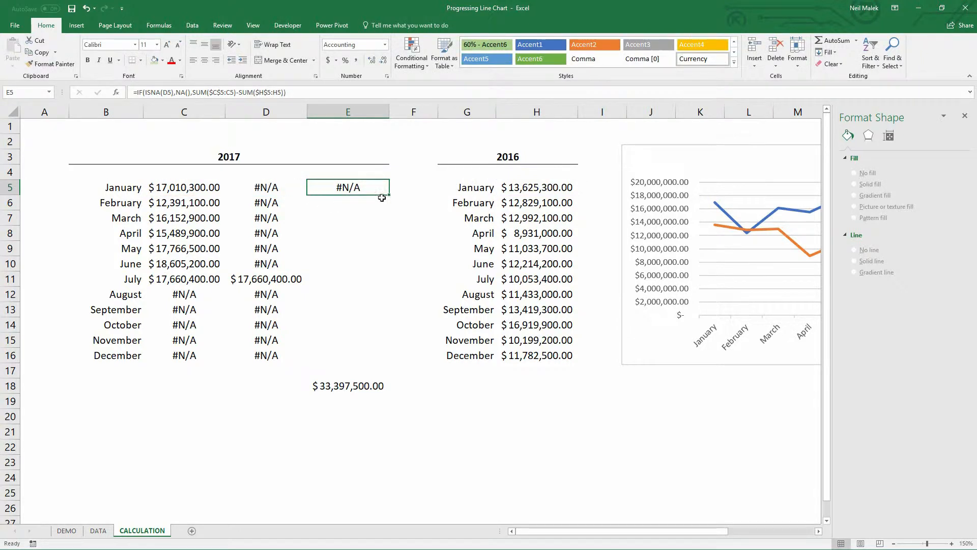
{"action": "left_click_drag", "start_coordinate": [389, 195], "coordinate": [384, 360]}
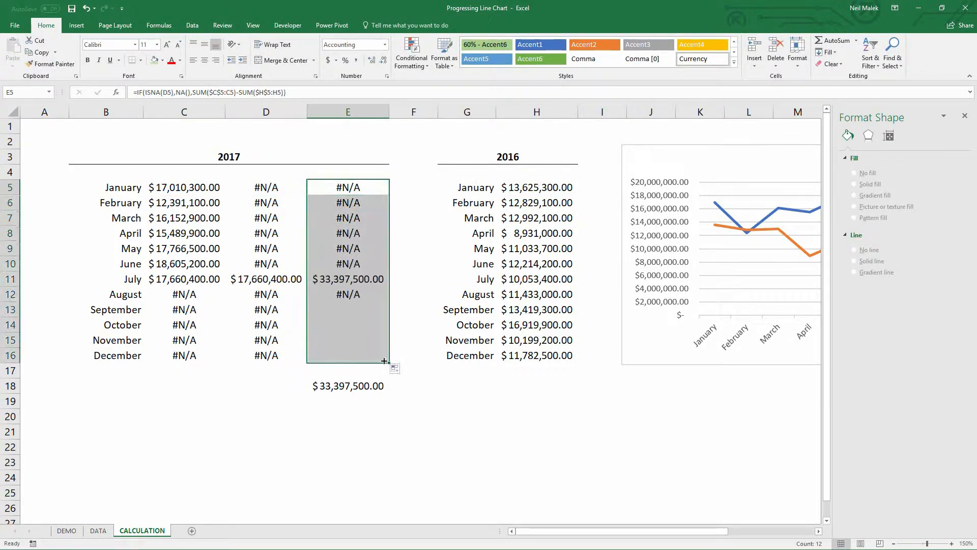
{"action": "left_click", "coordinate": [349, 386]}
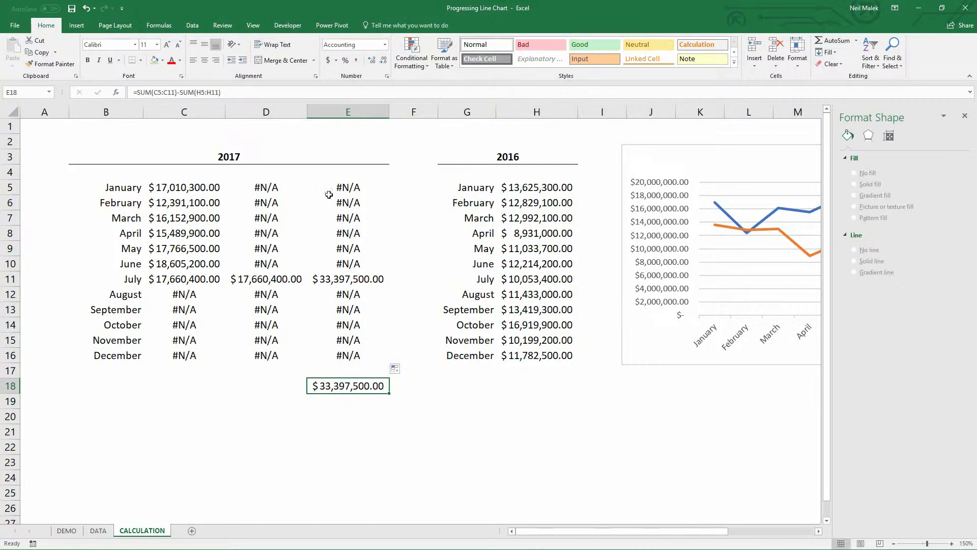
Step: Wrap the SUM difference in the E5 formula in a TEXT function with a blank quoted format string
{"action": "double_click", "coordinate": [344, 187]}
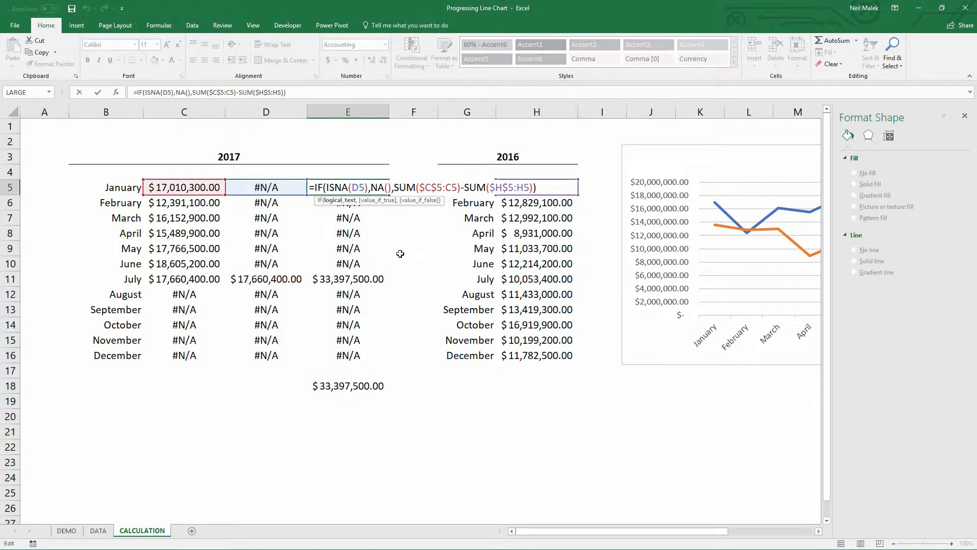
{"action": "left_click", "coordinate": [394, 187]}
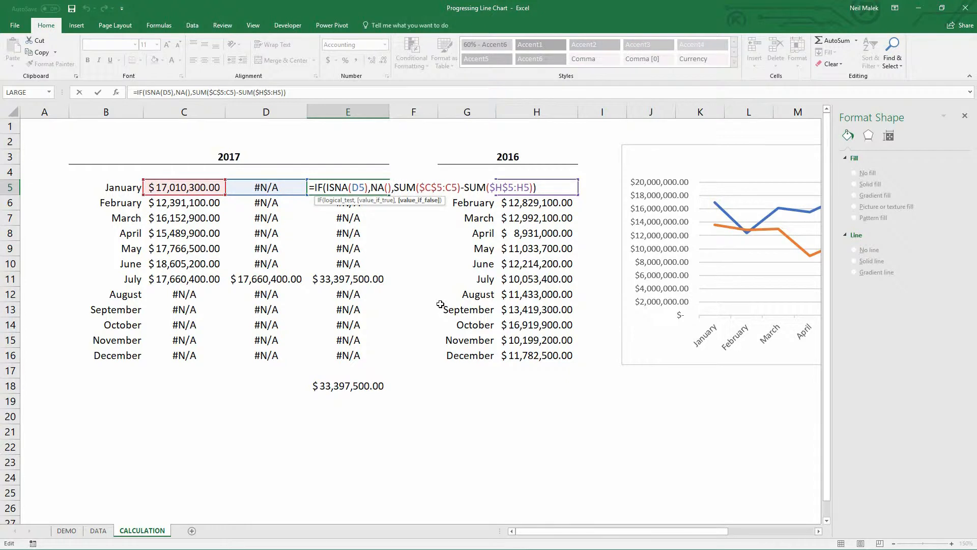
{"action": "type", "text": "TEXT("}
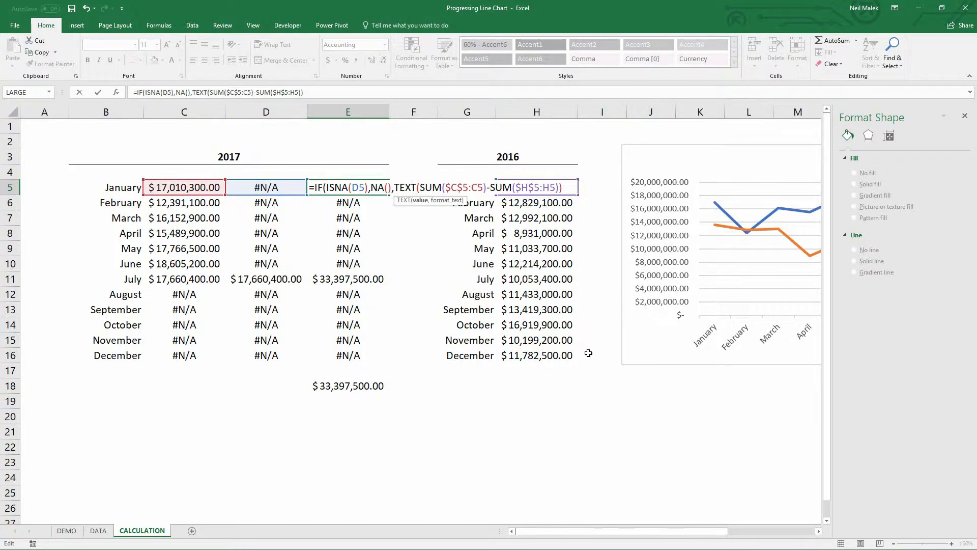
{"action": "type", "text": ",\" \"))"}
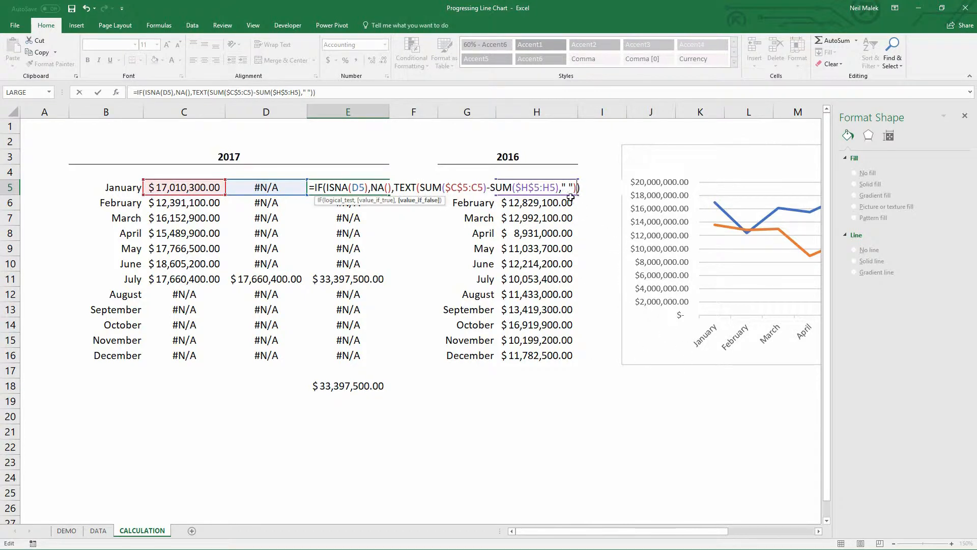
{"action": "key", "text": "Left"}
{"action": "key", "text": "Left"}
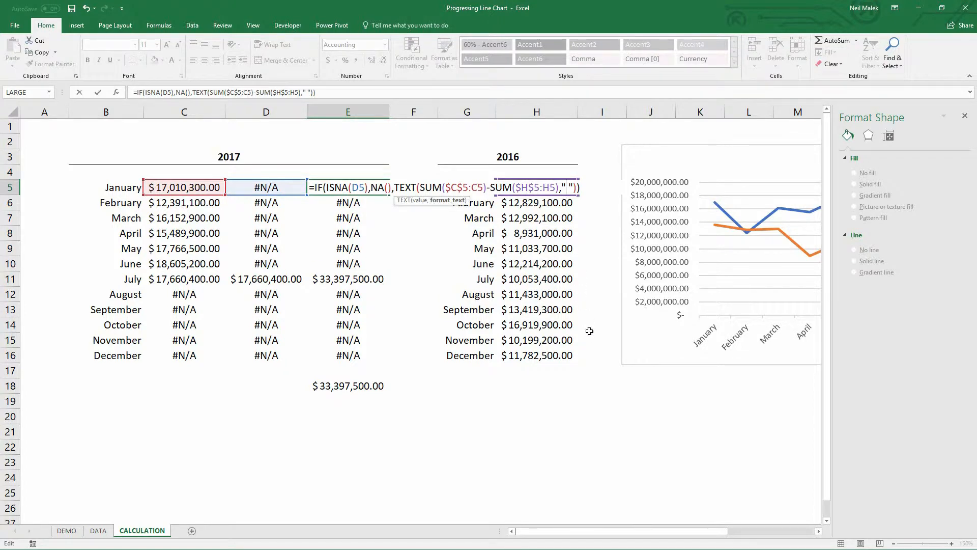
Step: Set the TEXT format in E5 to "$ 0.0,, ""M"" " for millions and fill the formula down to E16
{"action": "type", "text": "$"}
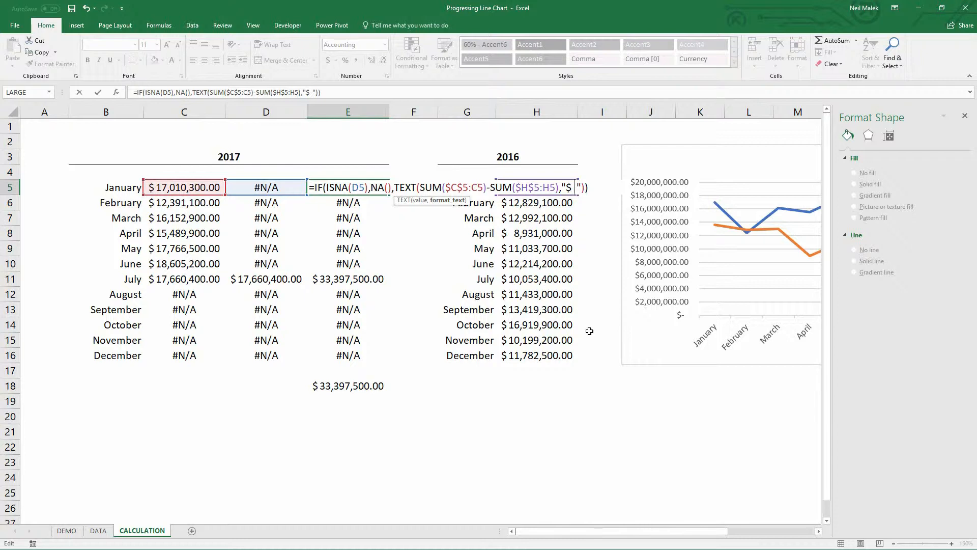
{"action": "type", "text": "0.0,,"}
{"action": "type", "text": "\"\"M\"\""}
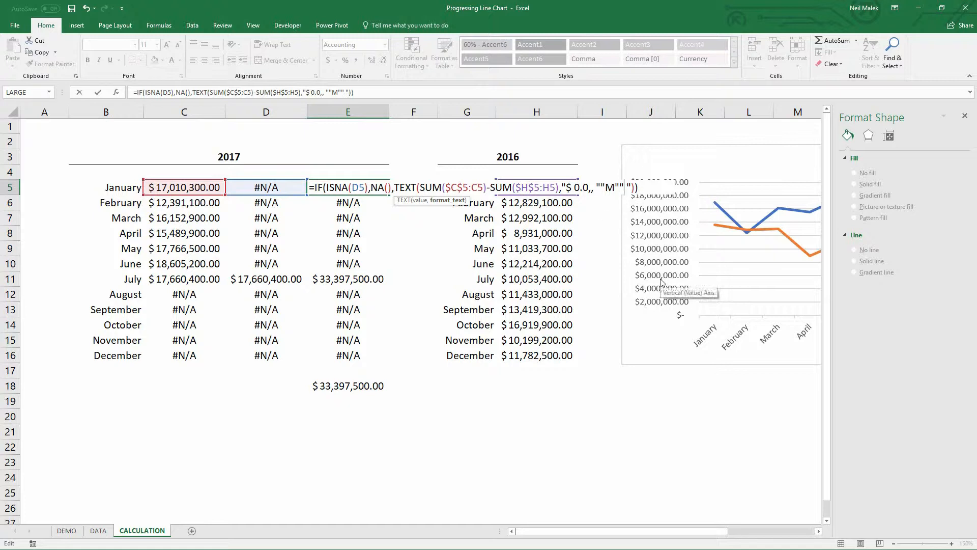
{"action": "key", "text": "ctrl+Return"}
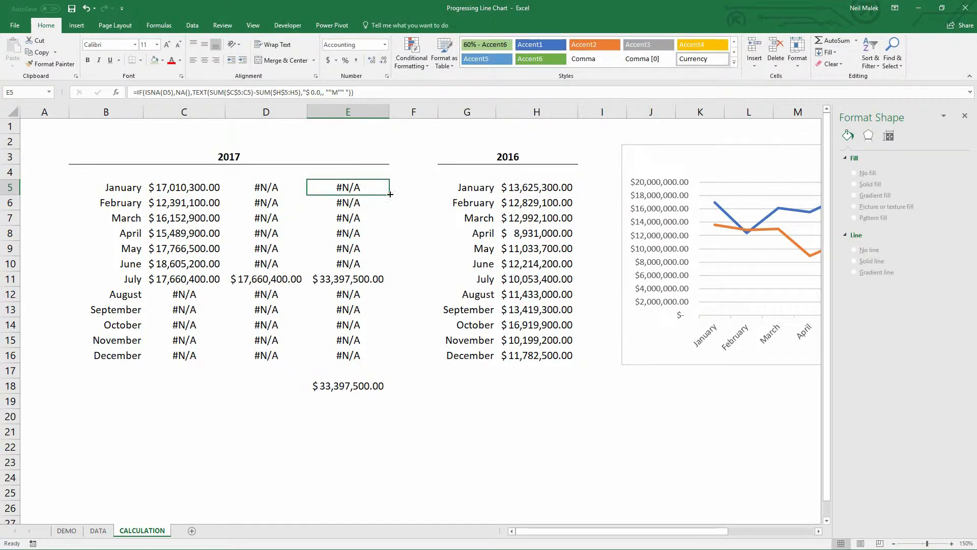
{"action": "left_click_drag", "start_coordinate": [388, 195], "coordinate": [387, 359]}
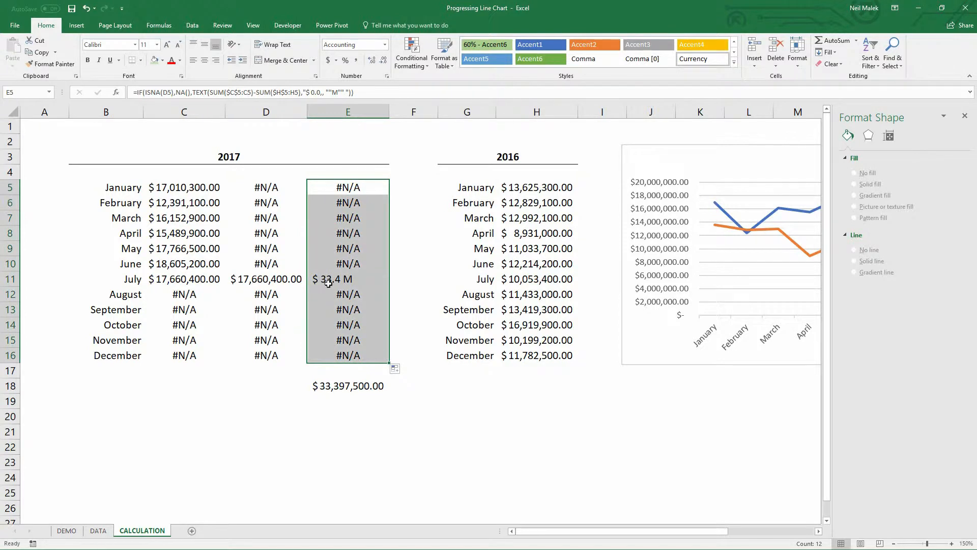
{"action": "left_click", "coordinate": [352, 388]}
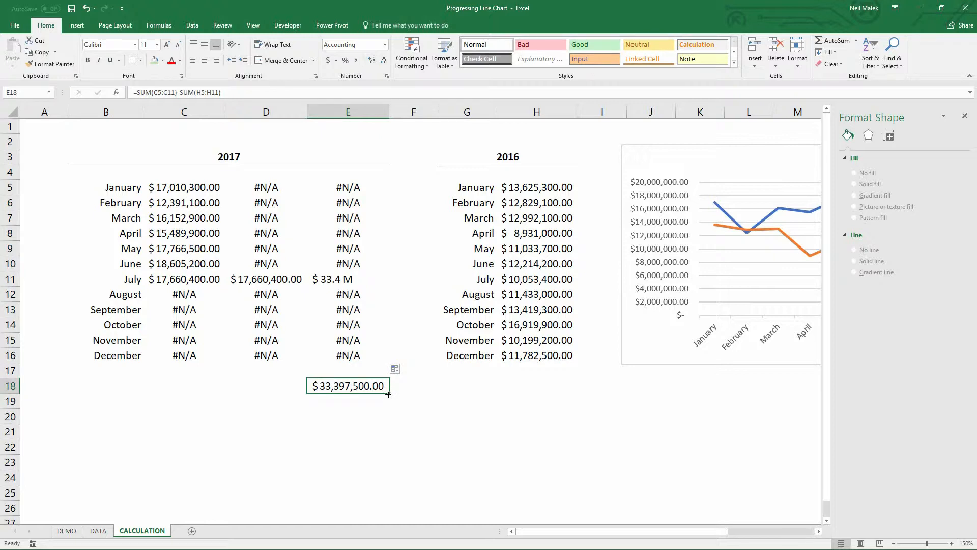
{"action": "left_click", "coordinate": [333, 282]}
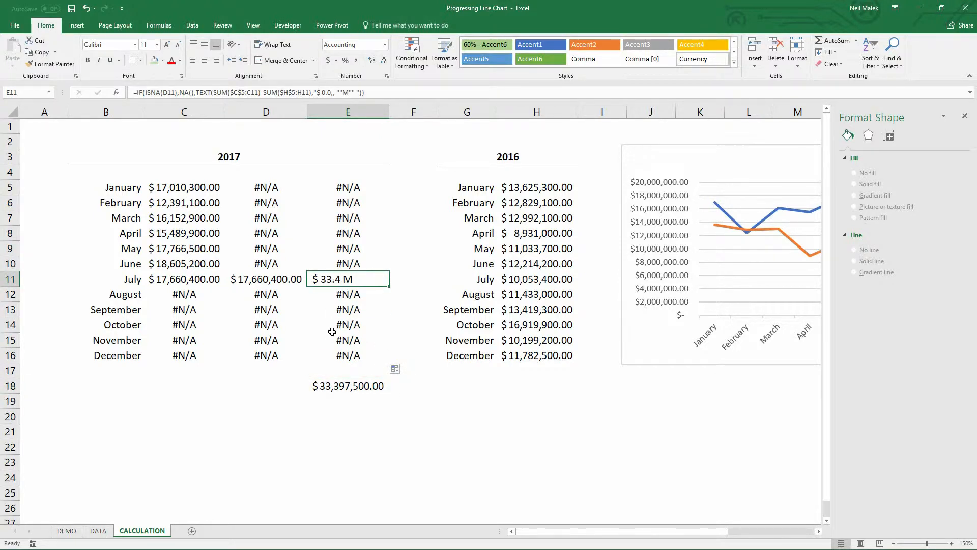
Step: Append &"+ YTD" after the TEXT function in E5 and fill the updated formula down to E16
{"action": "left_click", "coordinate": [363, 191]}
{"action": "double_click", "coordinate": [362, 191]}
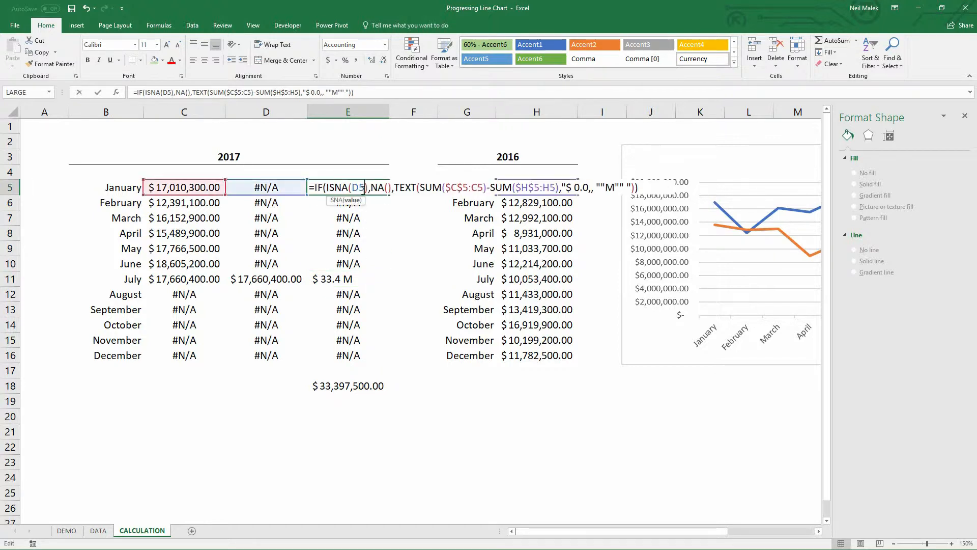
{"action": "left_click", "coordinate": [635, 190]}
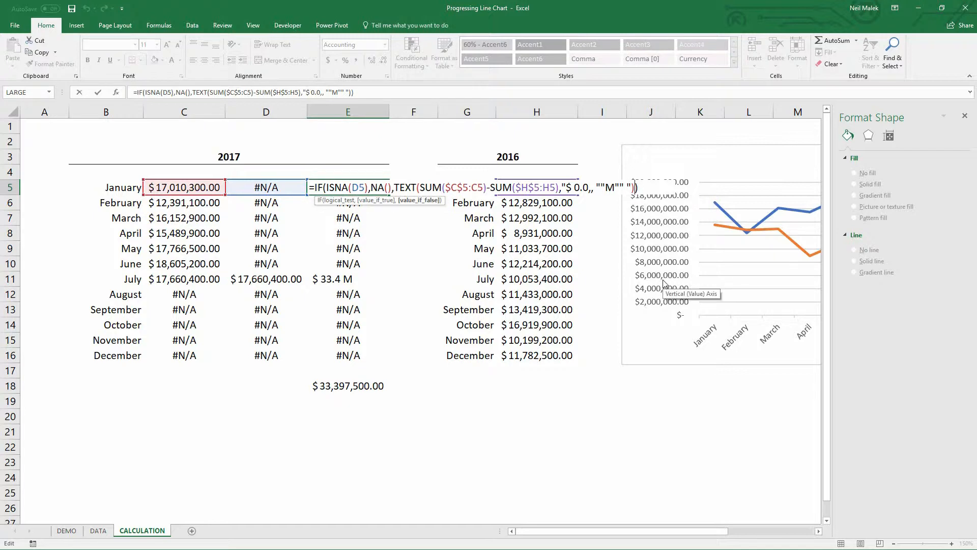
{"action": "type", "text": "&\"+ YTD\""}
{"action": "key", "text": "ctrl+Return"}
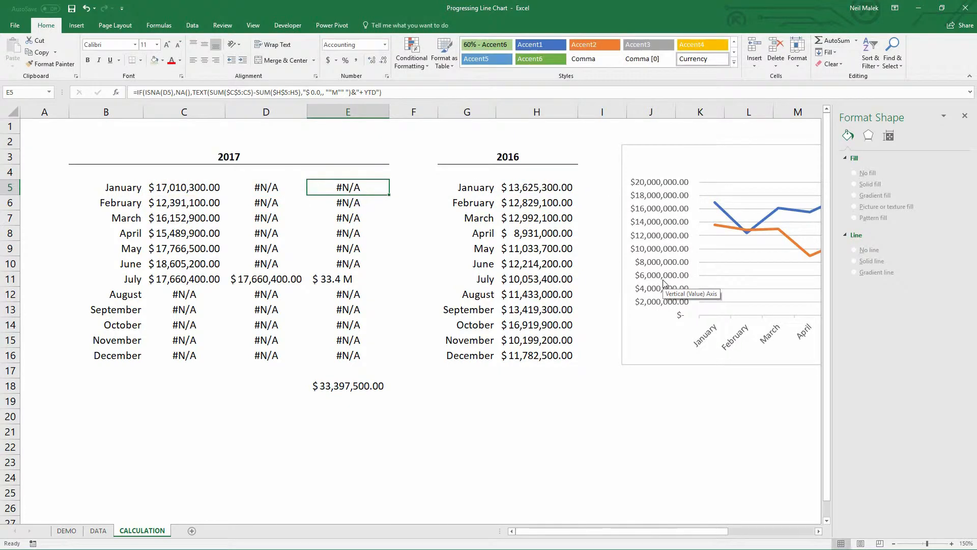
{"action": "left_click_drag", "start_coordinate": [389, 194], "coordinate": [384, 362]}
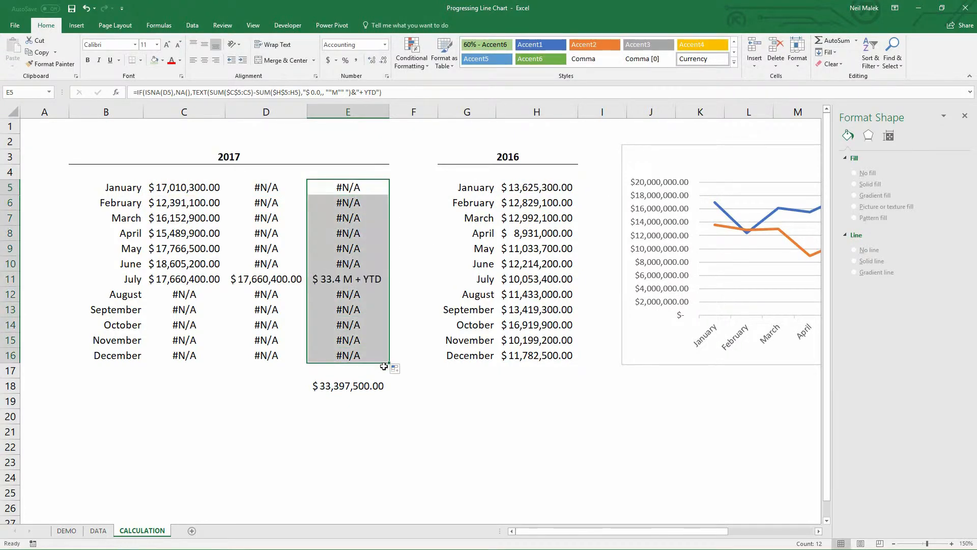
{"action": "left_click", "coordinate": [360, 283]}
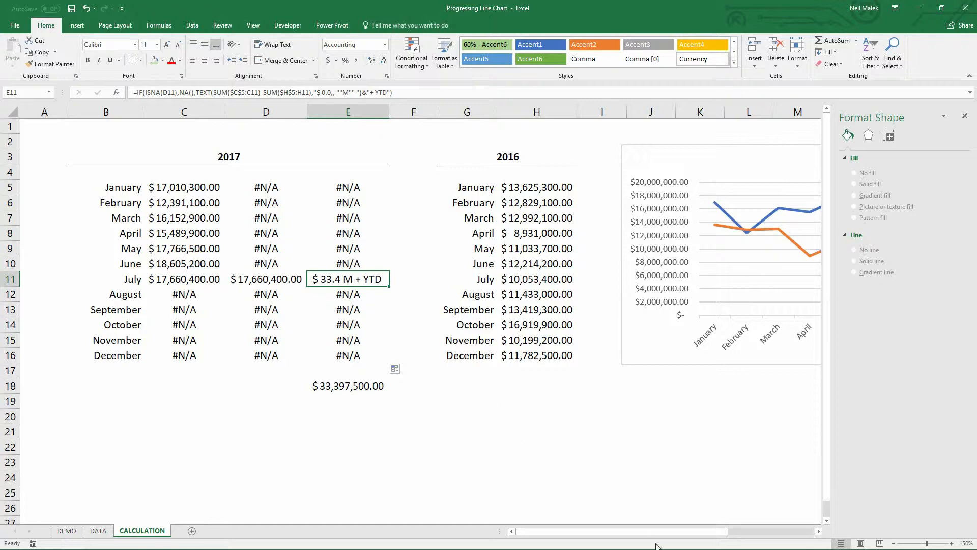
Step: Add a data label to the right of the July endpoint marker series on the chart
{"action": "left_click_drag", "start_coordinate": [660, 534], "coordinate": [732, 535]}
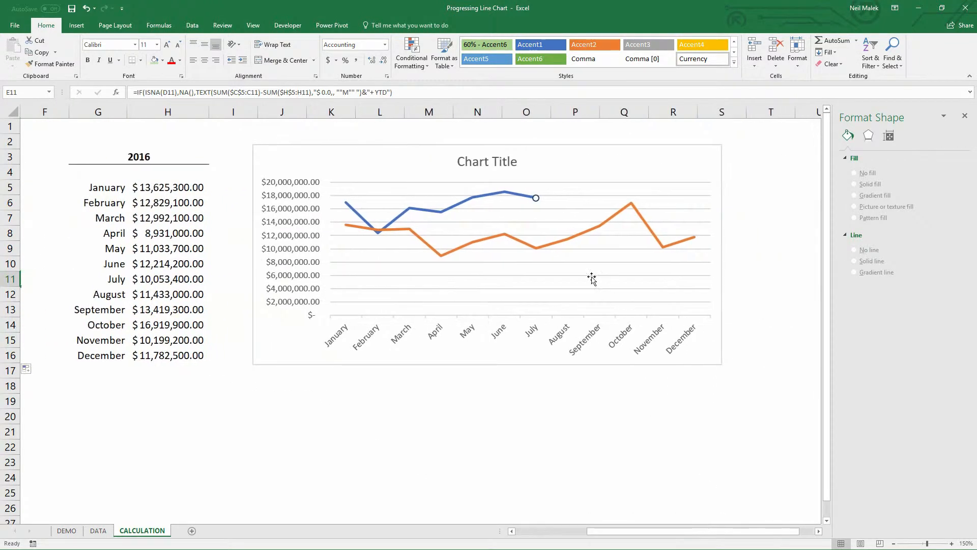
{"action": "left_click", "coordinate": [535, 199]}
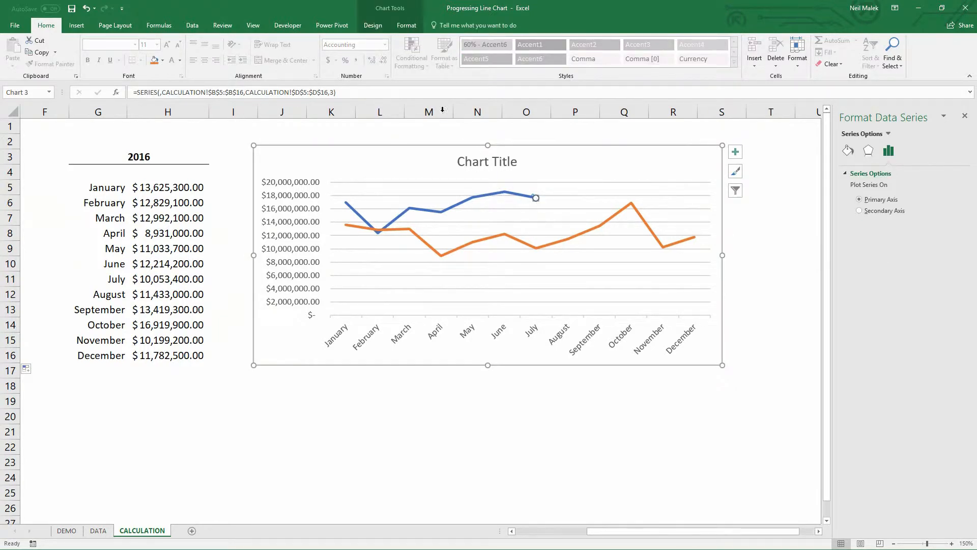
{"action": "left_click", "coordinate": [373, 26]}
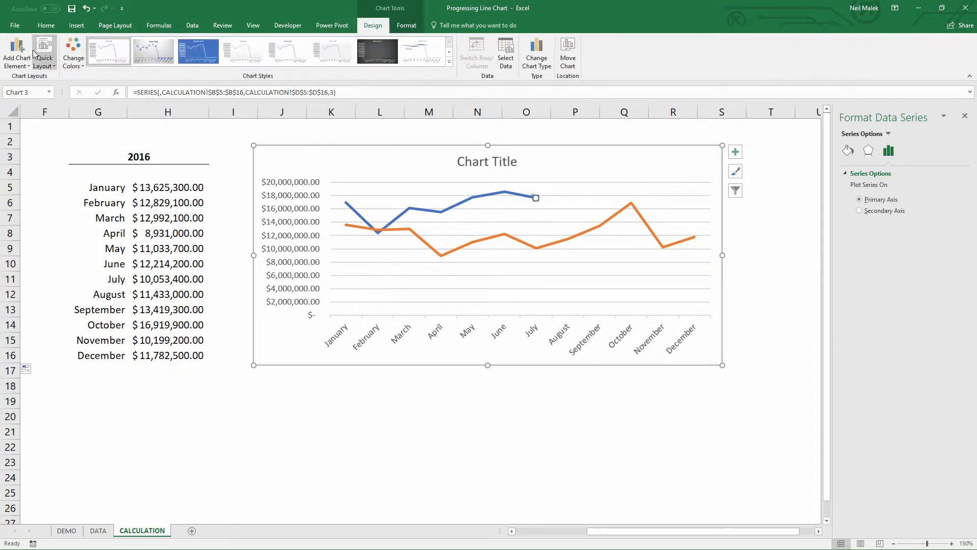
{"action": "left_click", "coordinate": [16, 60]}
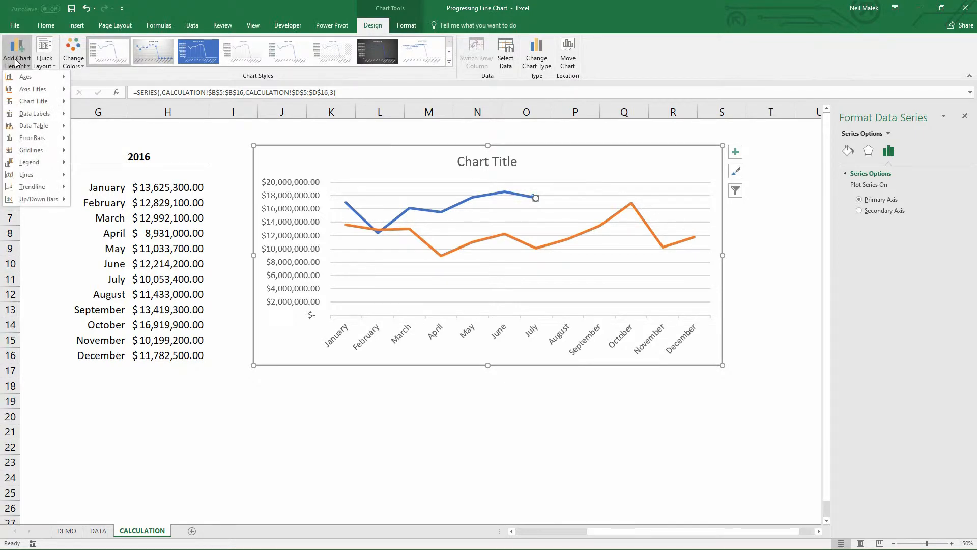
{"action": "mouse_move", "coordinate": [41, 115]}
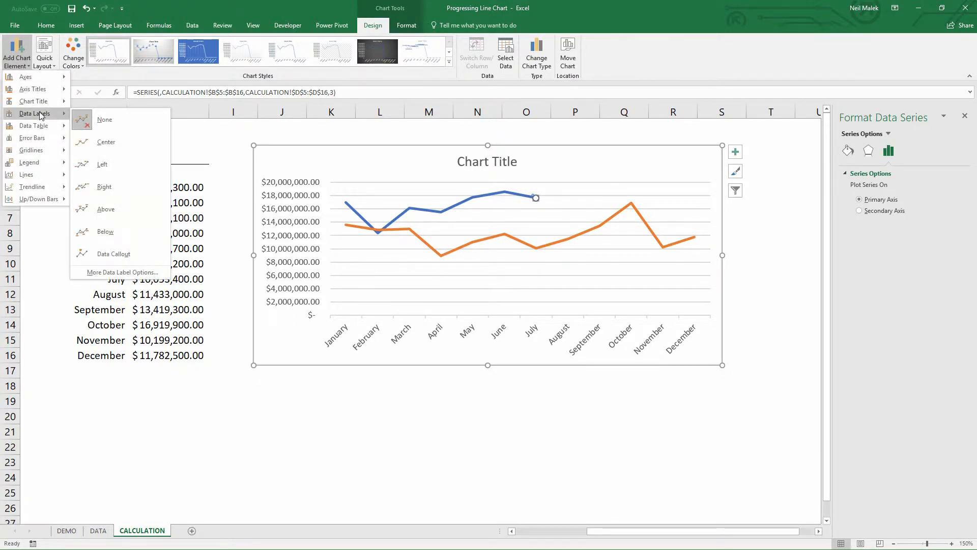
{"action": "left_click", "coordinate": [101, 187]}
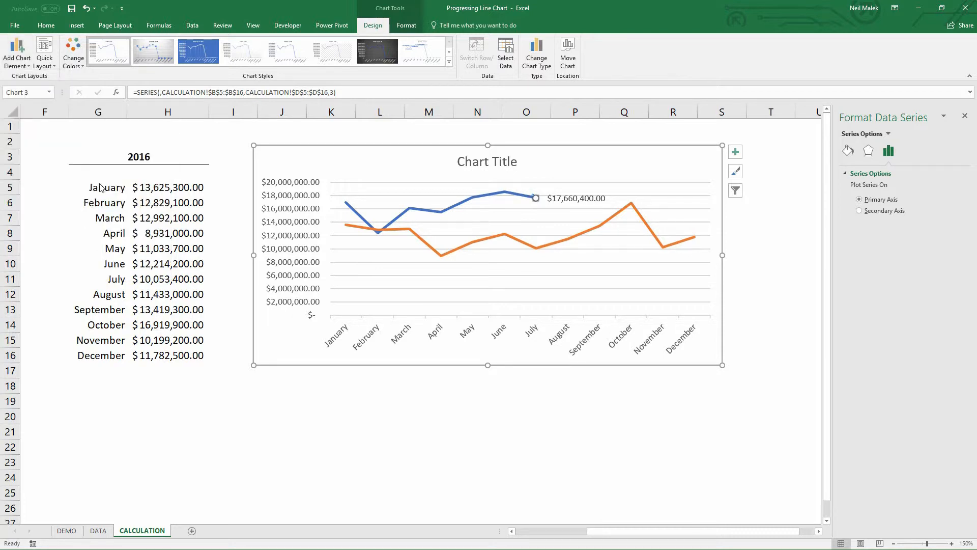
Step: Make the endpoint data label take its text from cells E5:E16 and stop it showing the series value
{"action": "left_click", "coordinate": [572, 199]}
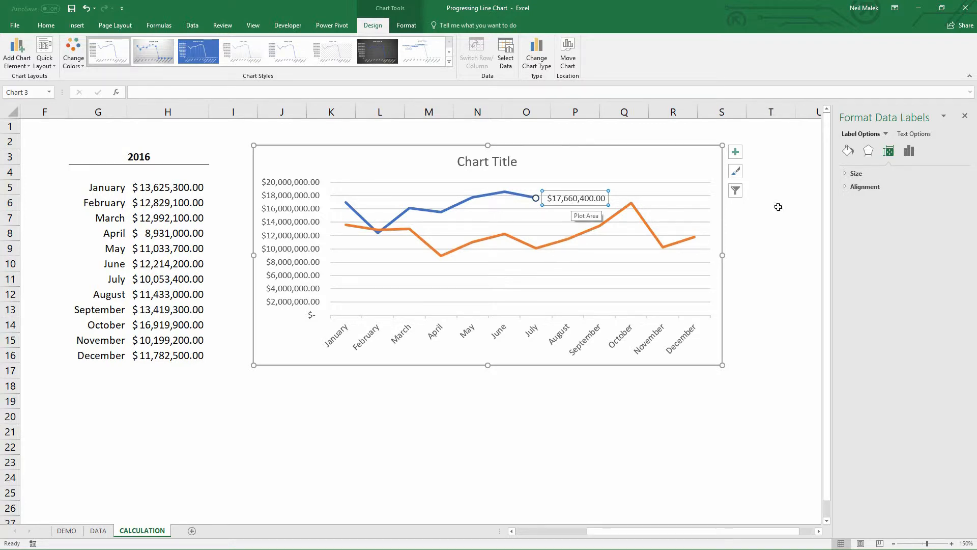
{"action": "left_click", "coordinate": [911, 152]}
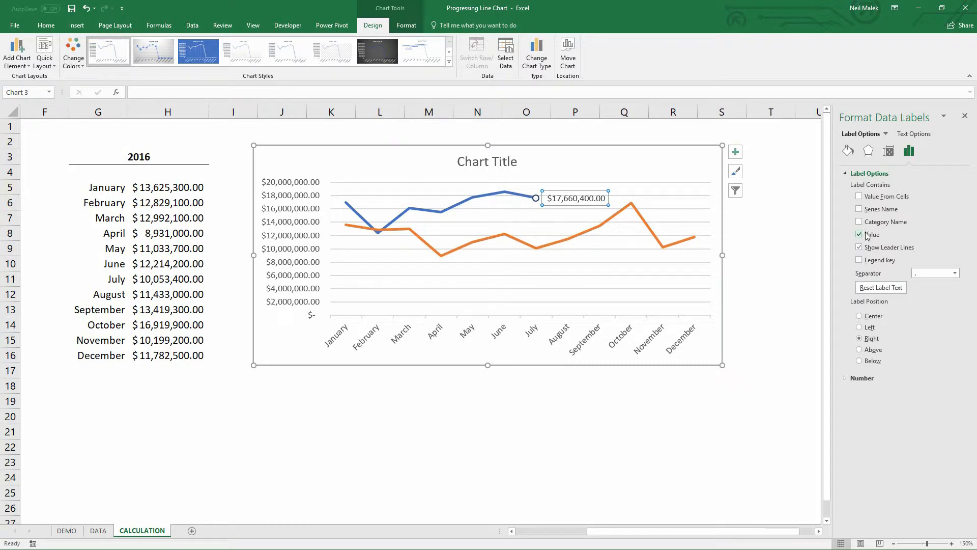
{"action": "left_click", "coordinate": [860, 197]}
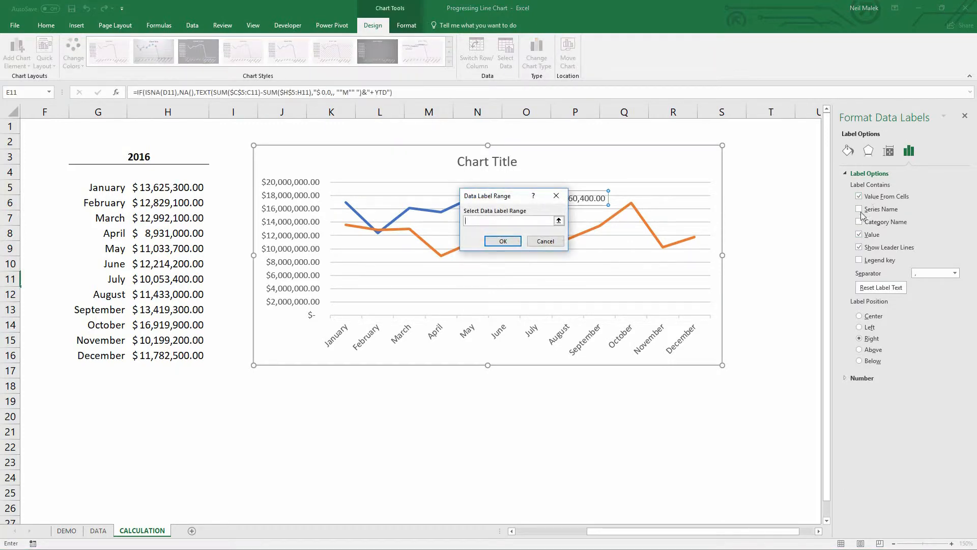
{"action": "left_click_drag", "start_coordinate": [692, 531], "coordinate": [622, 531]}
{"action": "left_click_drag", "start_coordinate": [338, 185], "coordinate": [338, 354]}
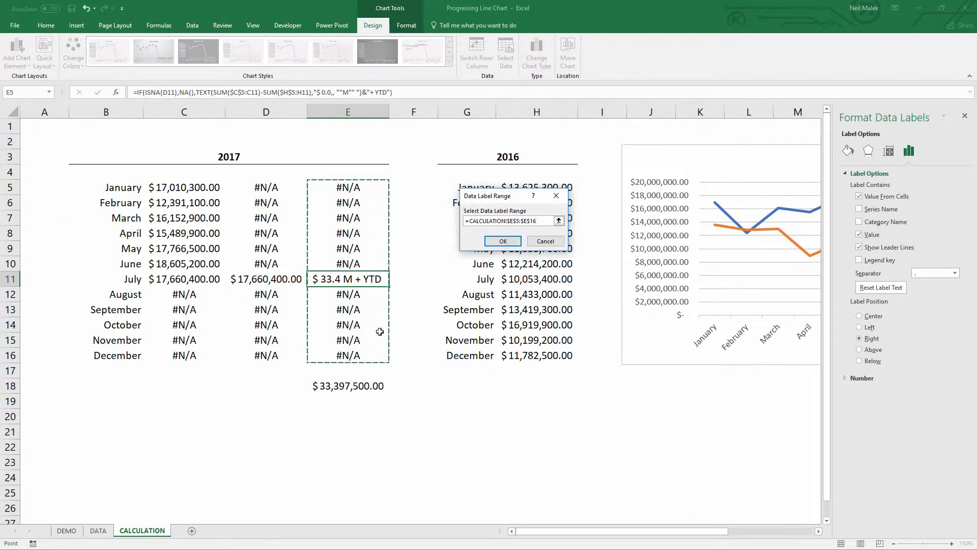
{"action": "left_click", "coordinate": [501, 242]}
{"action": "left_click_drag", "start_coordinate": [679, 531], "coordinate": [766, 531]}
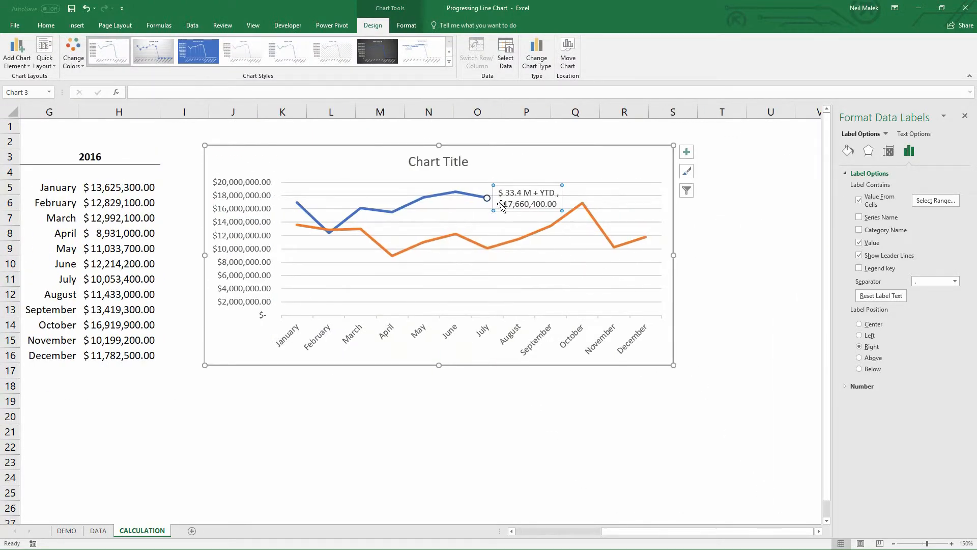
{"action": "left_click", "coordinate": [859, 243]}
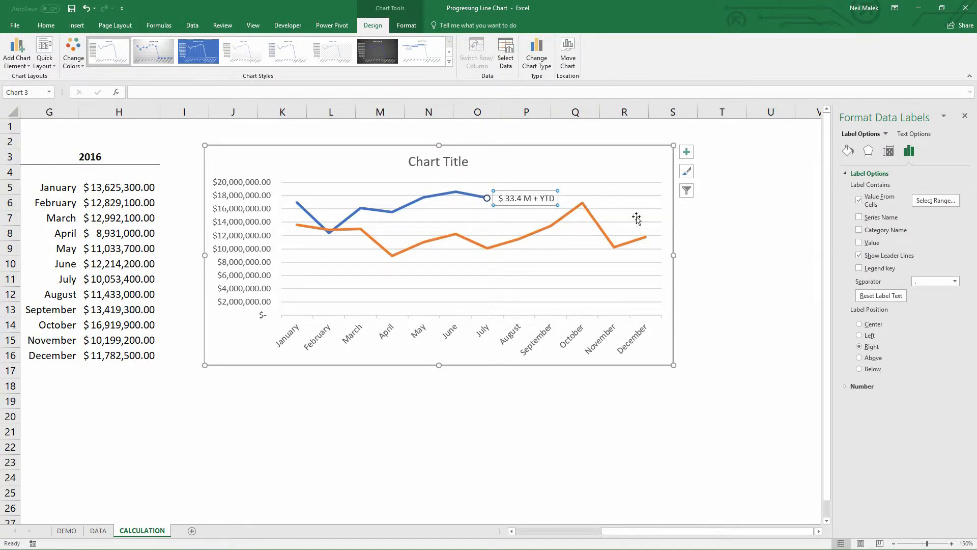
{"action": "left_click", "coordinate": [697, 209]}
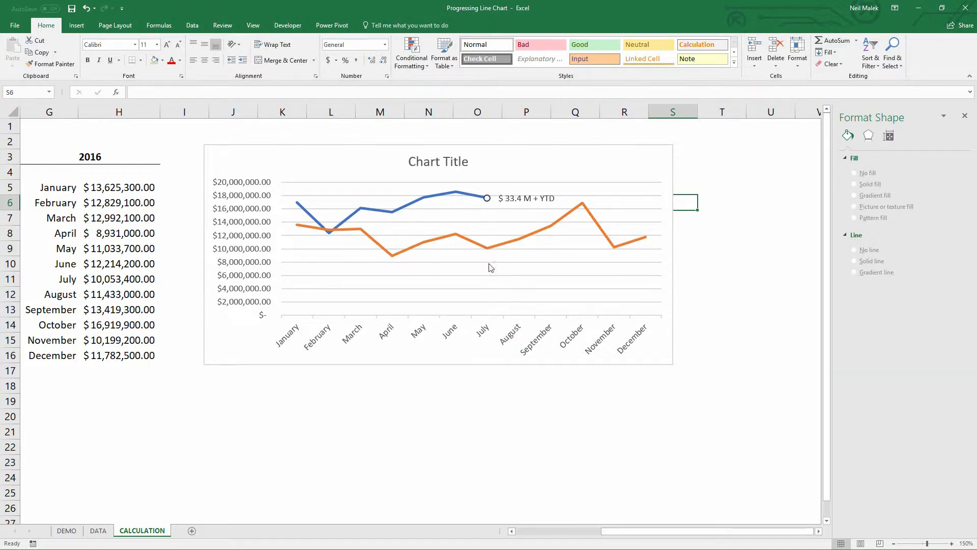
Step: Add vertical error bars to the endpoint marker series with minus direction, no cap and a 100 percent error amount
{"action": "left_click", "coordinate": [488, 202]}
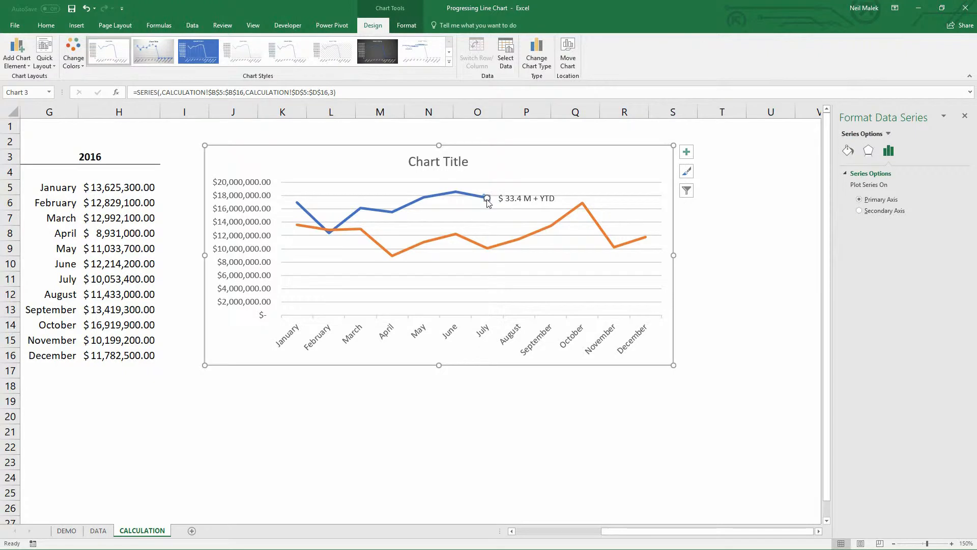
{"action": "left_click", "coordinate": [15, 66]}
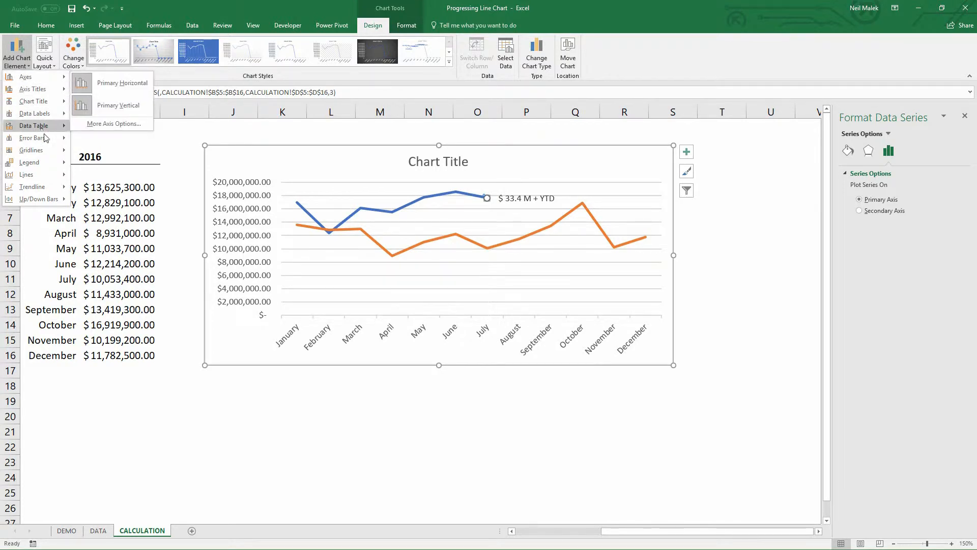
{"action": "mouse_move", "coordinate": [46, 138]}
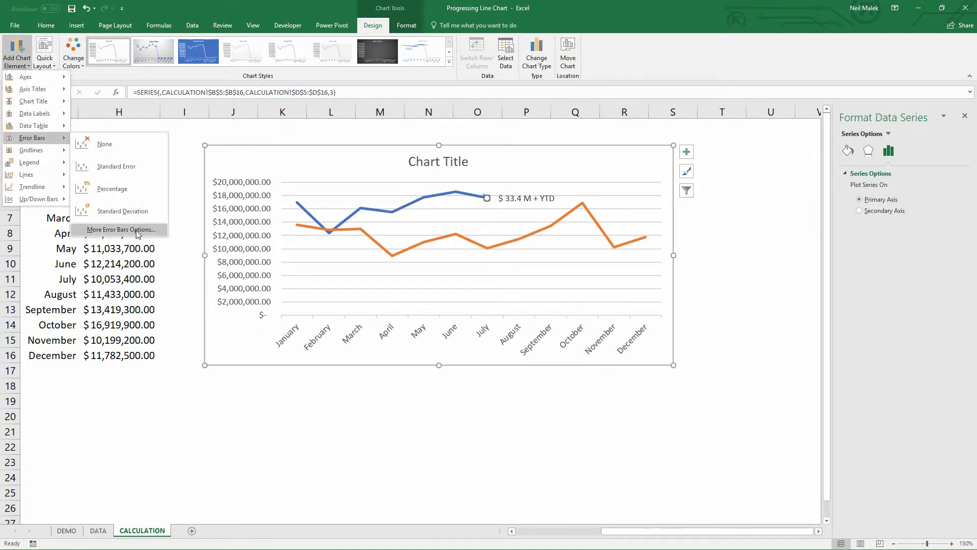
{"action": "left_click", "coordinate": [121, 230]}
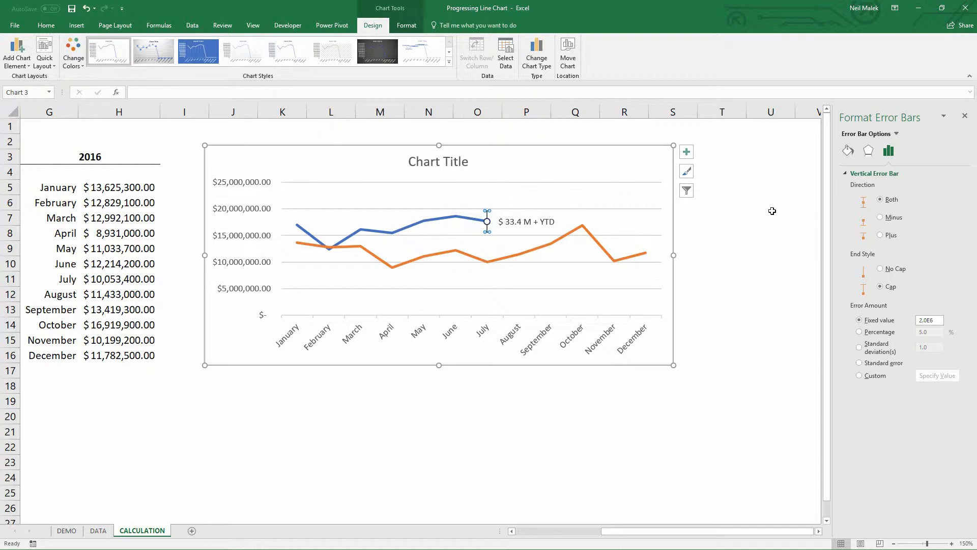
{"action": "left_click", "coordinate": [881, 218]}
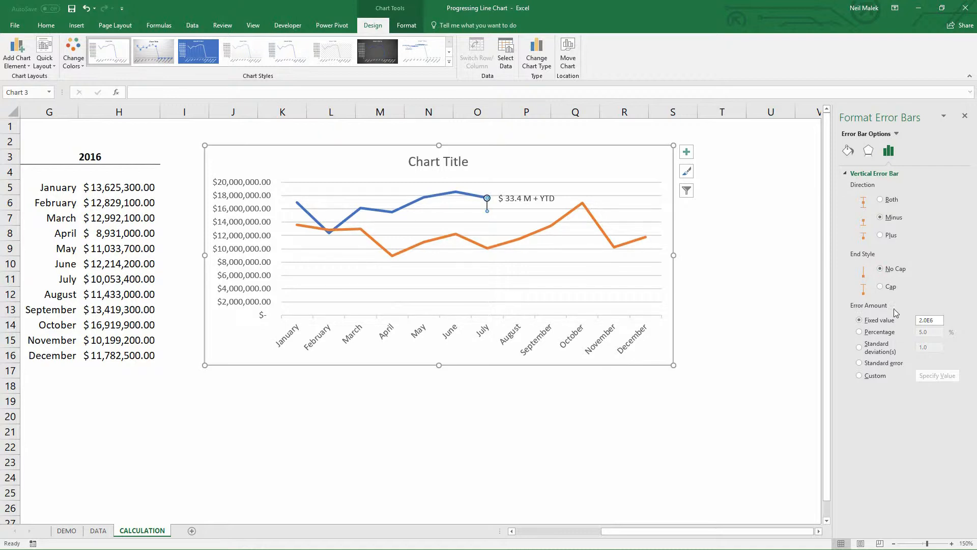
{"action": "left_click", "coordinate": [890, 336]}
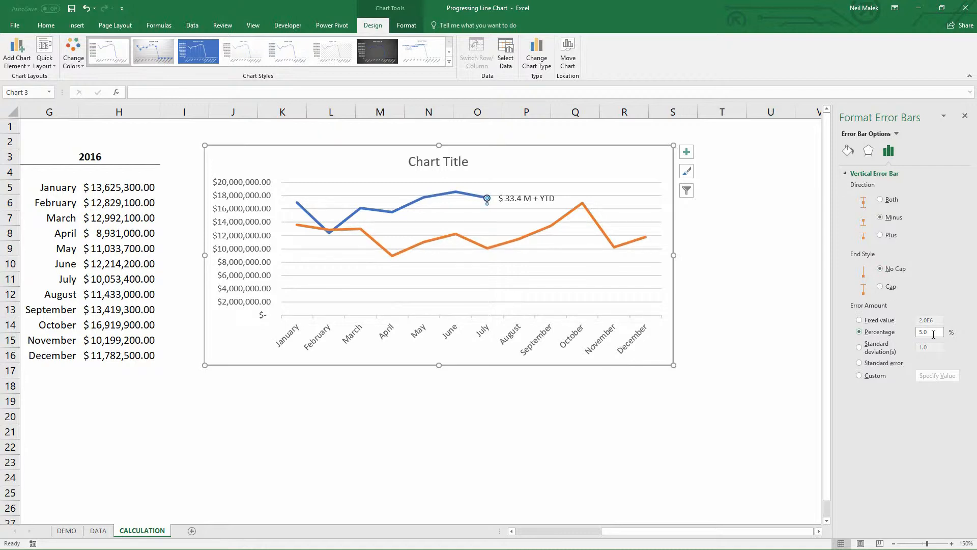
{"action": "left_click_drag", "start_coordinate": [933, 334], "coordinate": [874, 335]}
{"action": "key", "text": "Return"}
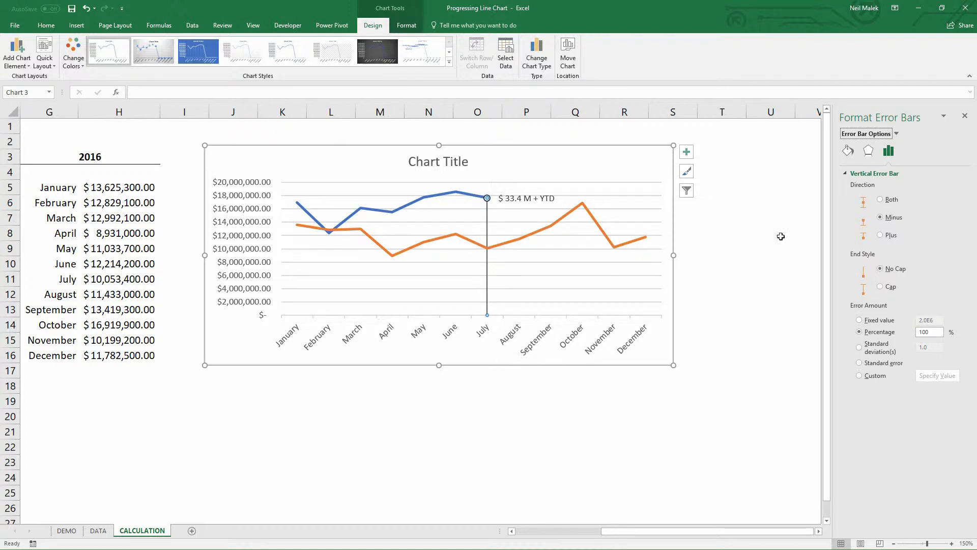
Step: Format the endpoint's error bar as a gray dashed line 0.25 pt wide
{"action": "left_click", "coordinate": [853, 152]}
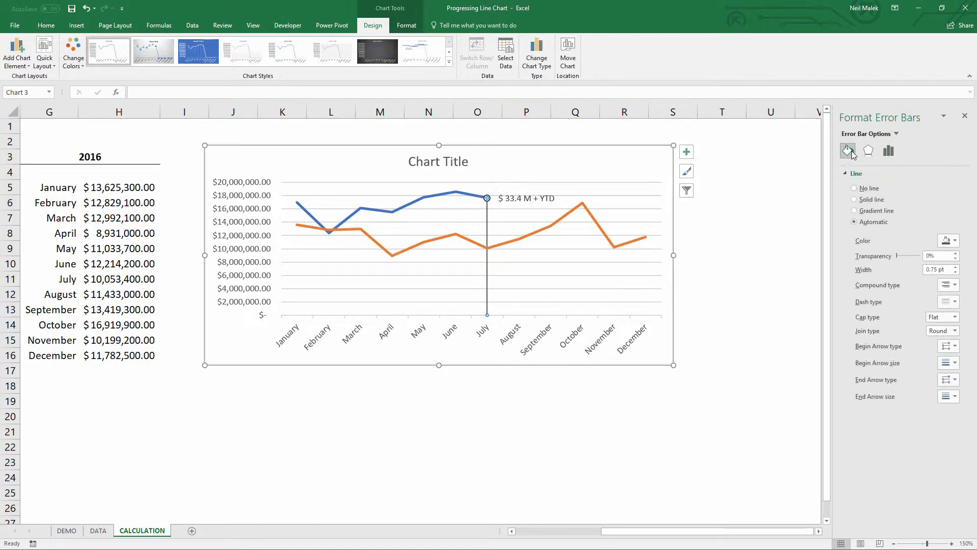
{"action": "left_click", "coordinate": [955, 241]}
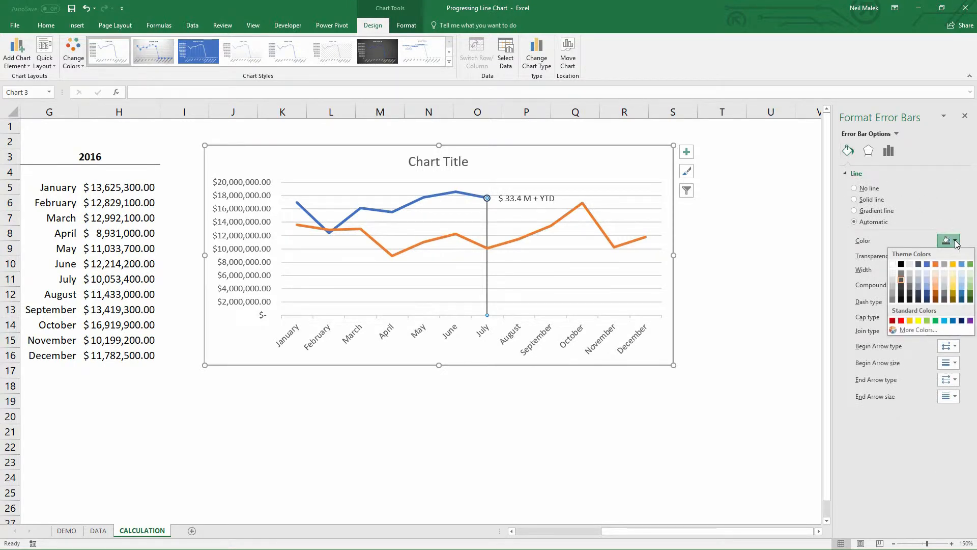
{"action": "left_click", "coordinate": [893, 289]}
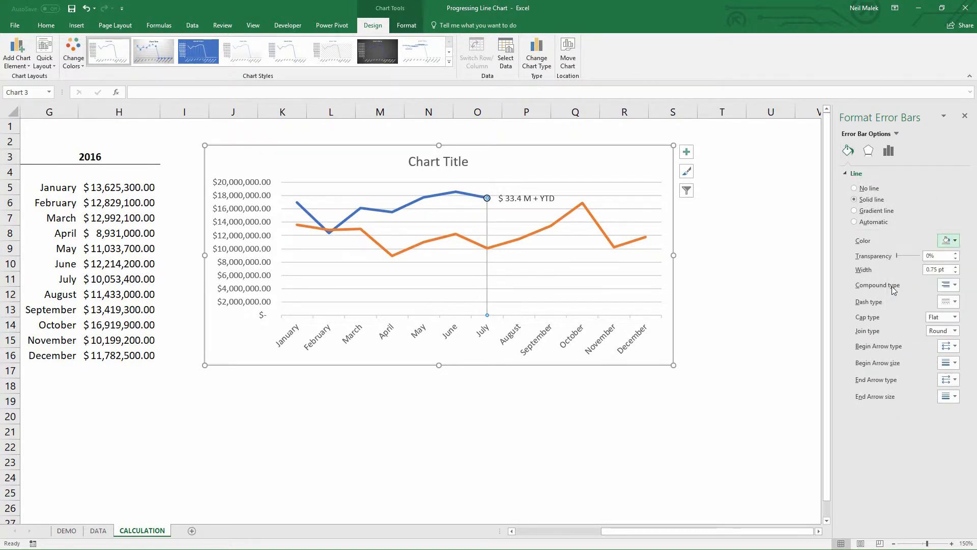
{"action": "left_click", "coordinate": [955, 273]}
{"action": "left_click", "coordinate": [956, 273]}
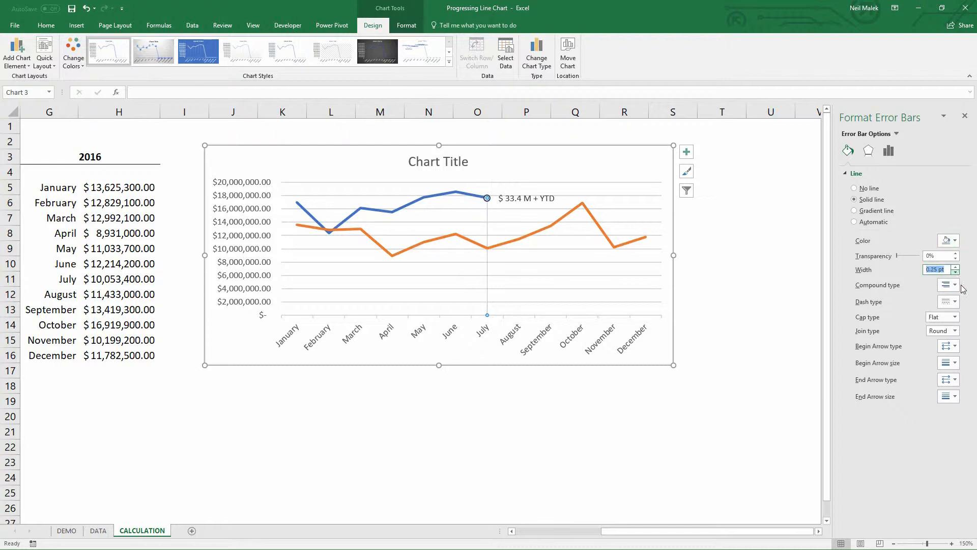
{"action": "left_click", "coordinate": [955, 302]}
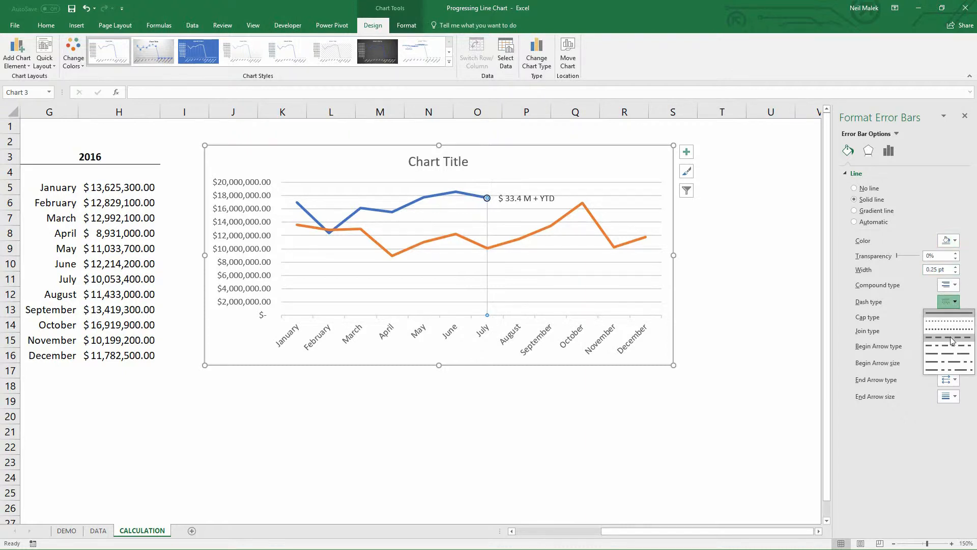
{"action": "left_click", "coordinate": [952, 339]}
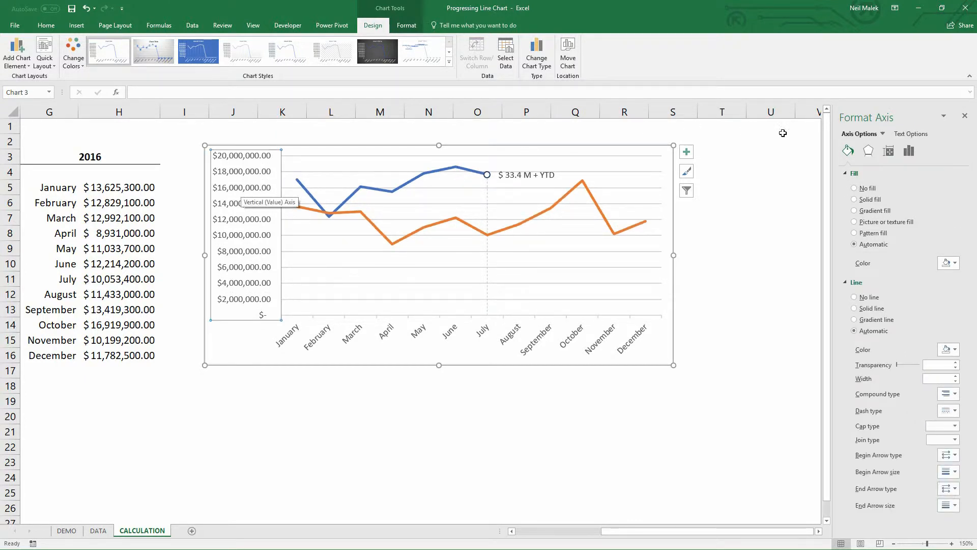
Step: Set the major unit of the chart's vertical axis to 5000000
{"action": "left_click", "coordinate": [909, 151]}
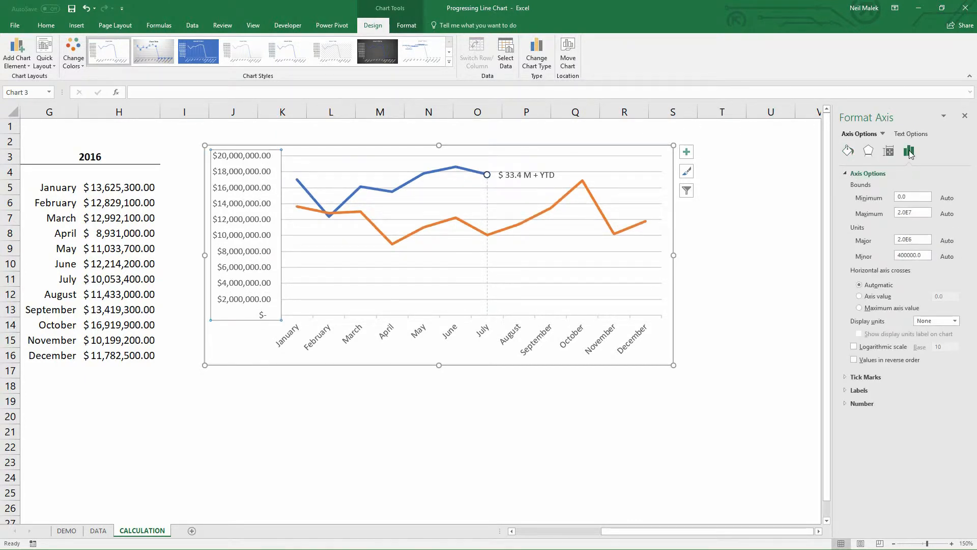
{"action": "left_click_drag", "start_coordinate": [922, 240], "coordinate": [866, 245]}
{"action": "type", "text": "5000000"}
{"action": "key", "text": "Return"}
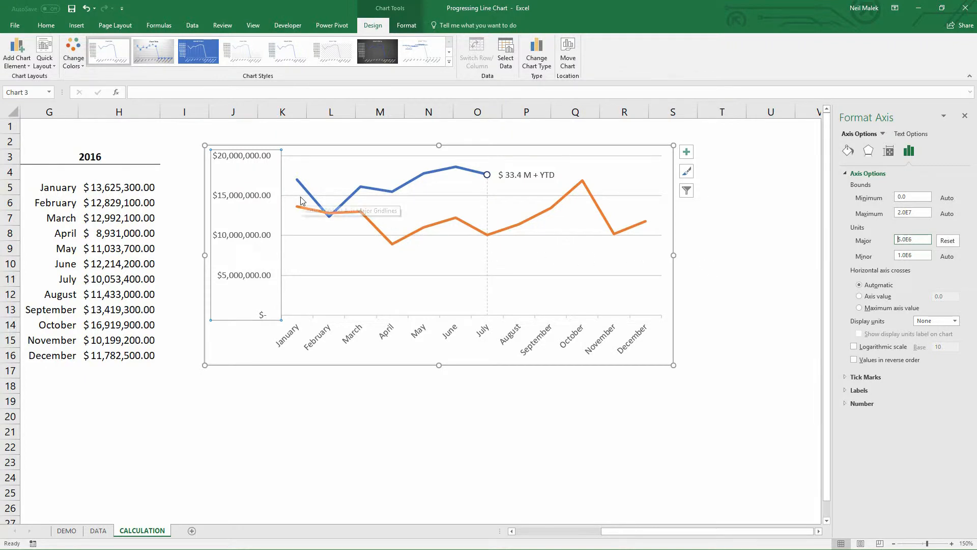
Step: Apply the custom number format $ 0,, "M" to the vertical axis and widen the chart so its right edge reaches column T
{"action": "left_click", "coordinate": [846, 405]}
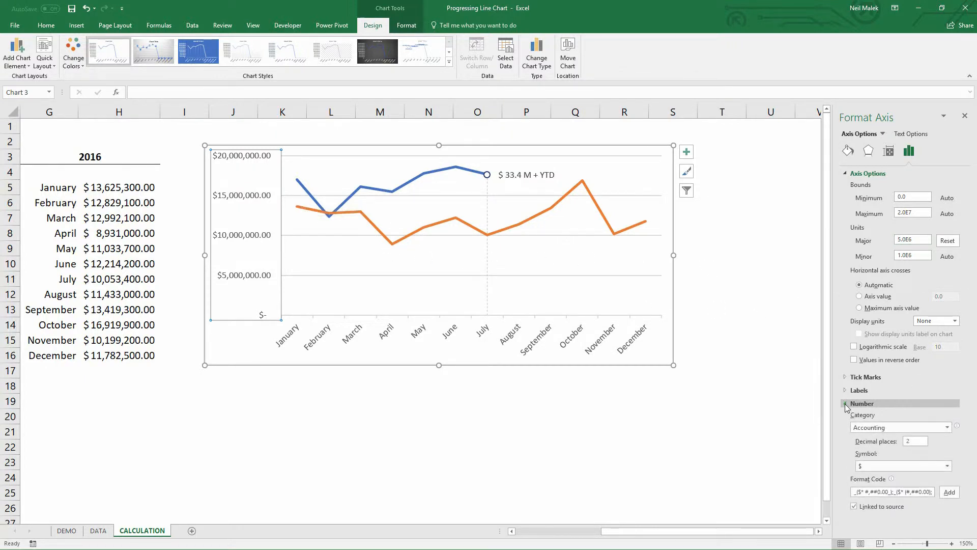
{"action": "left_click", "coordinate": [947, 428]}
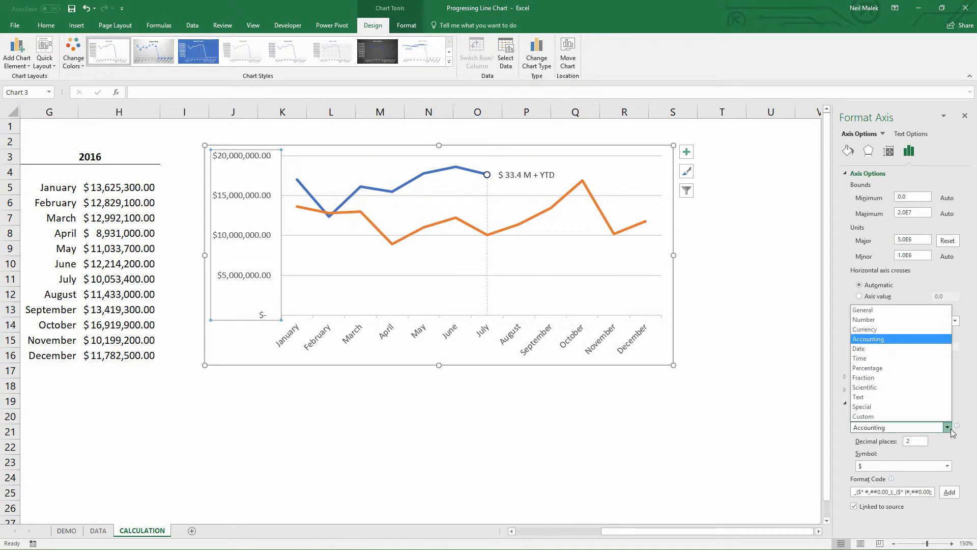
{"action": "left_click", "coordinate": [910, 417]}
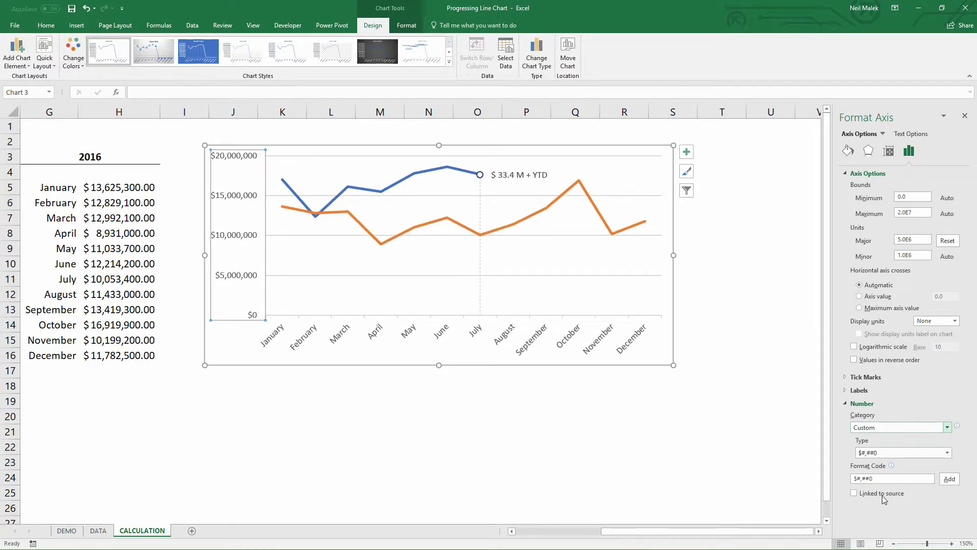
{"action": "left_click_drag", "start_coordinate": [873, 479], "coordinate": [858, 480]}
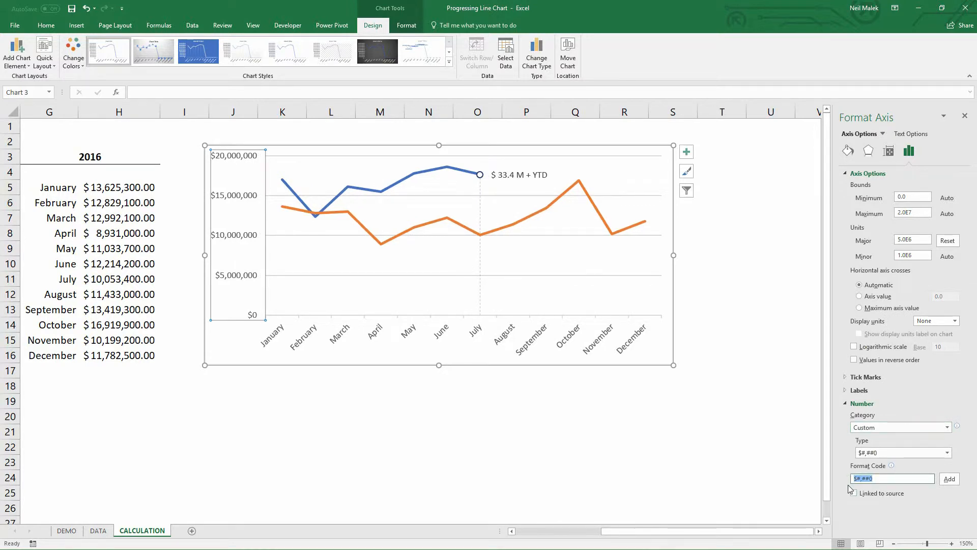
{"action": "type", "text": "$ 0,, \"M"}
{"action": "left_click", "coordinate": [949, 478]}
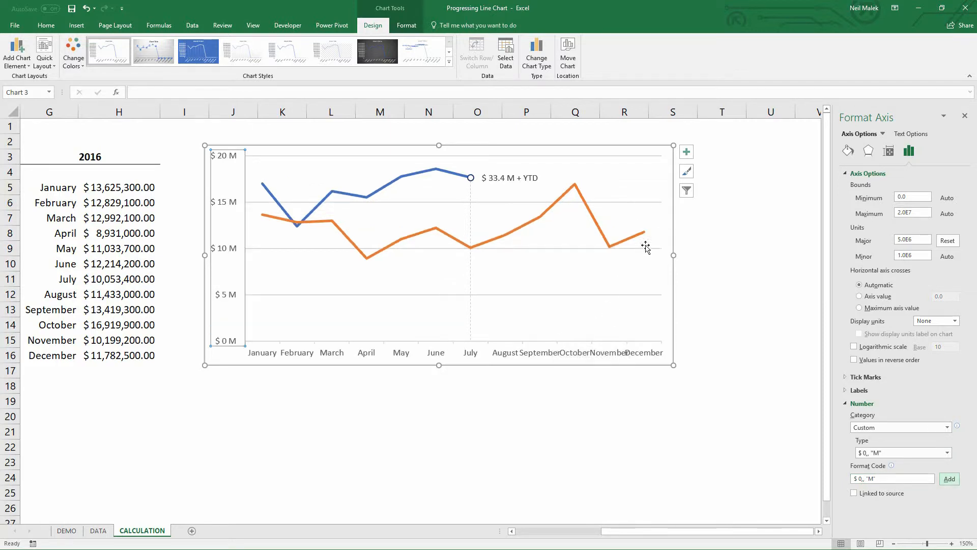
{"action": "left_click_drag", "start_coordinate": [673, 255], "coordinate": [734, 255]}
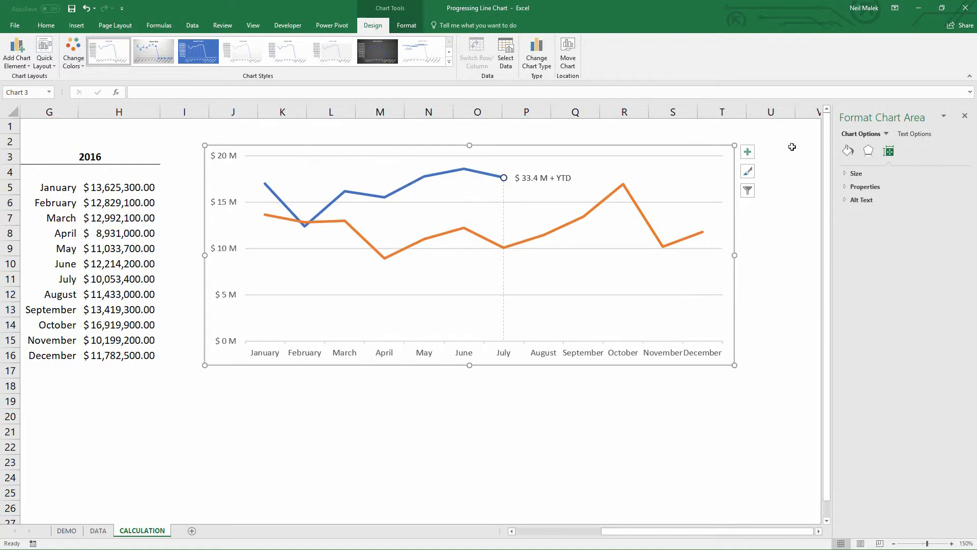
Step: Fill worksheet columns I through AB with a light blue background color
{"action": "left_click_drag", "start_coordinate": [204, 103], "coordinate": [789, 108]}
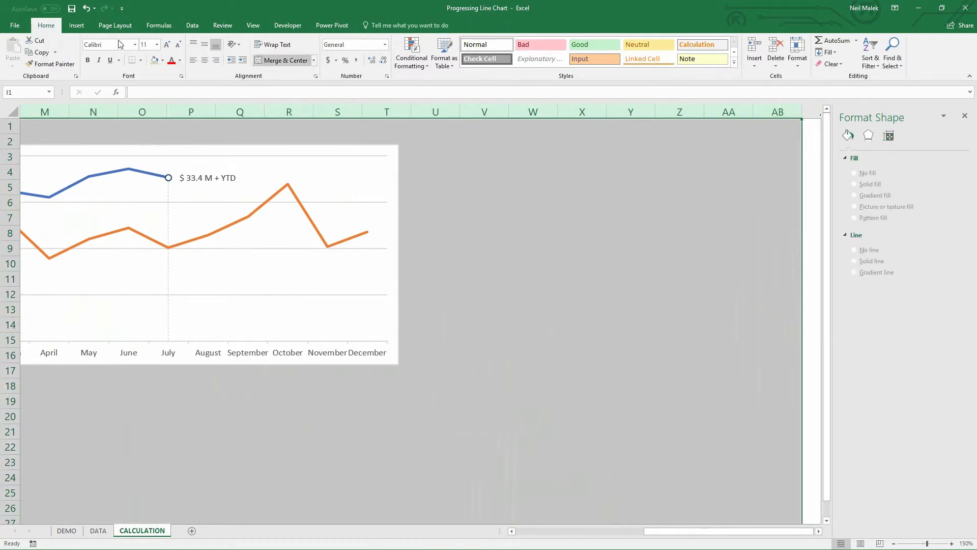
{"action": "left_click", "coordinate": [162, 61]}
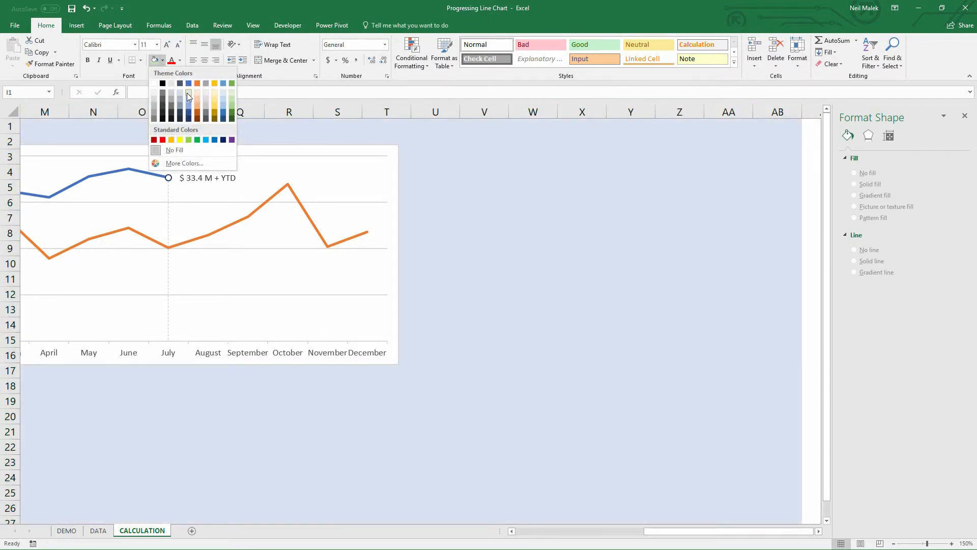
{"action": "left_click", "coordinate": [187, 99]}
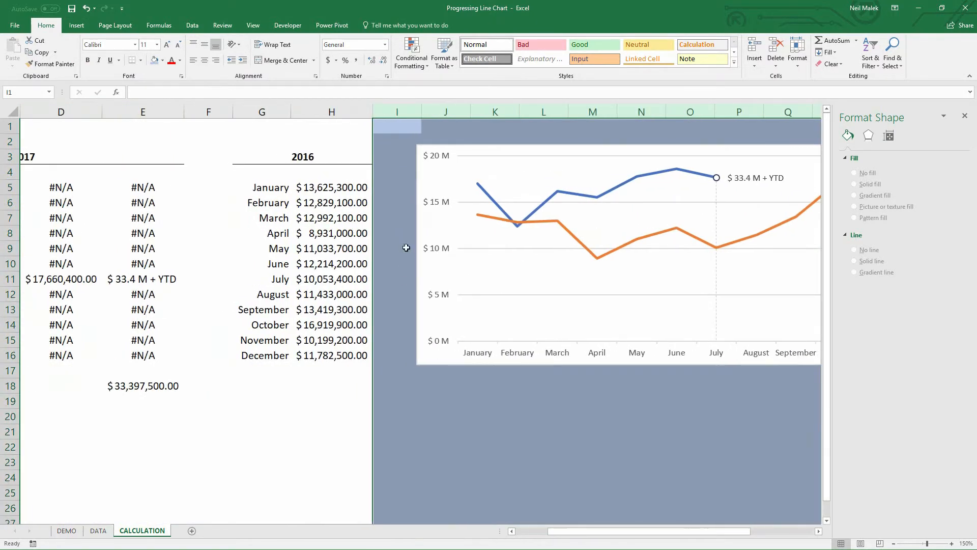
Step: Remove the chart area's border and give it a solid fill in the lightest blue theme tint
{"action": "left_click", "coordinate": [437, 147]}
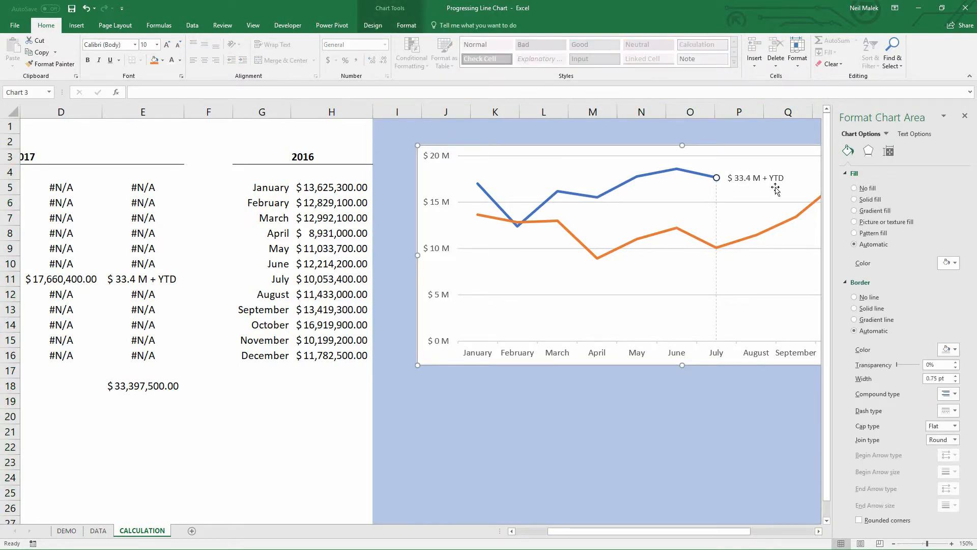
{"action": "left_click", "coordinate": [867, 299]}
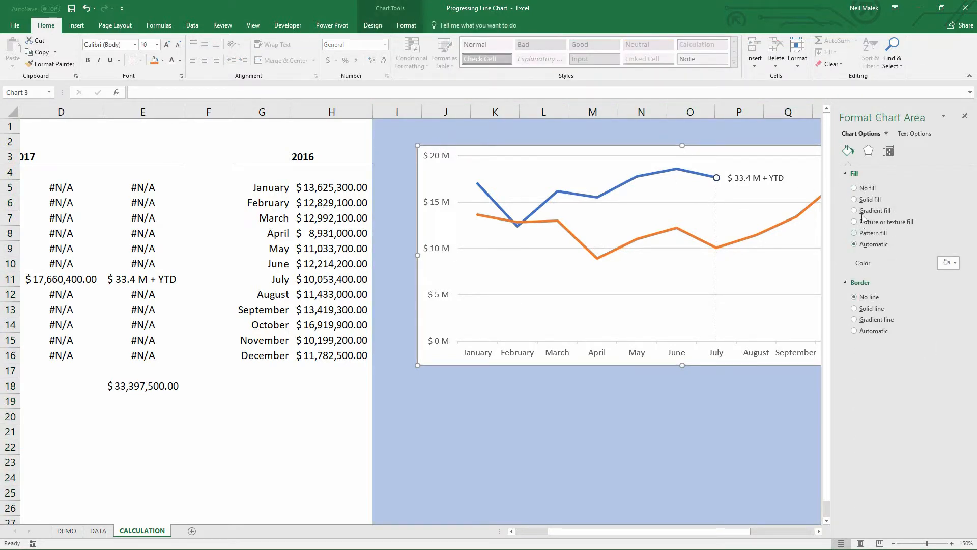
{"action": "left_click", "coordinate": [947, 262]}
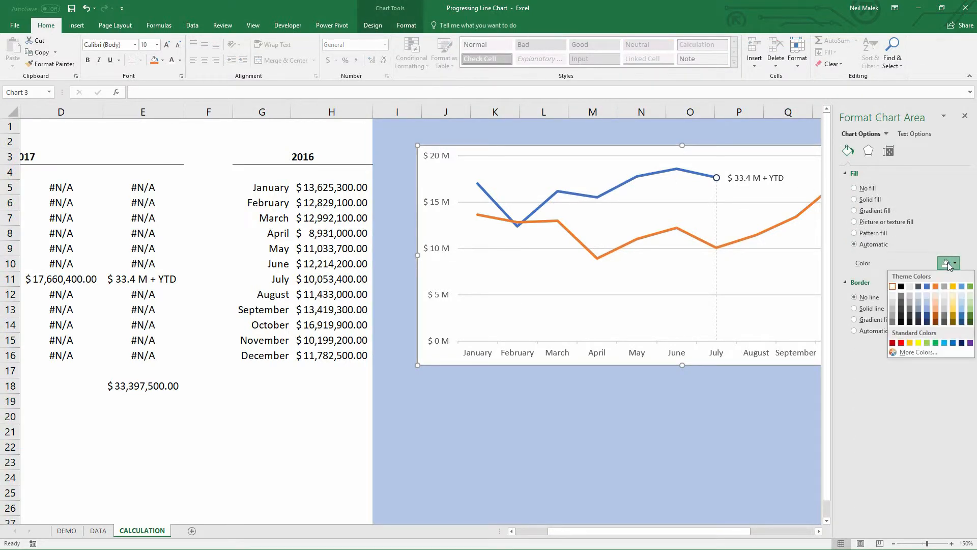
{"action": "left_click", "coordinate": [928, 321]}
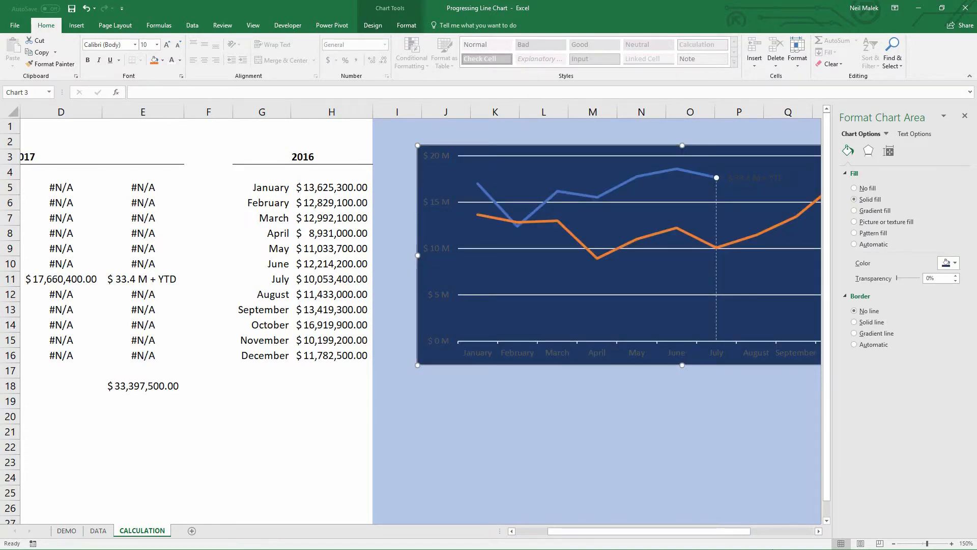
{"action": "left_click", "coordinate": [818, 530]}
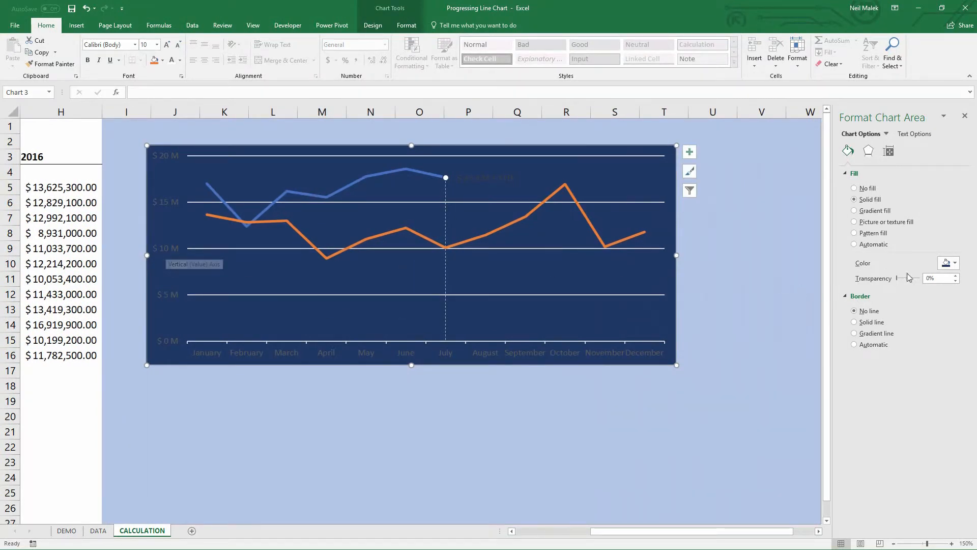
{"action": "left_click", "coordinate": [955, 264]}
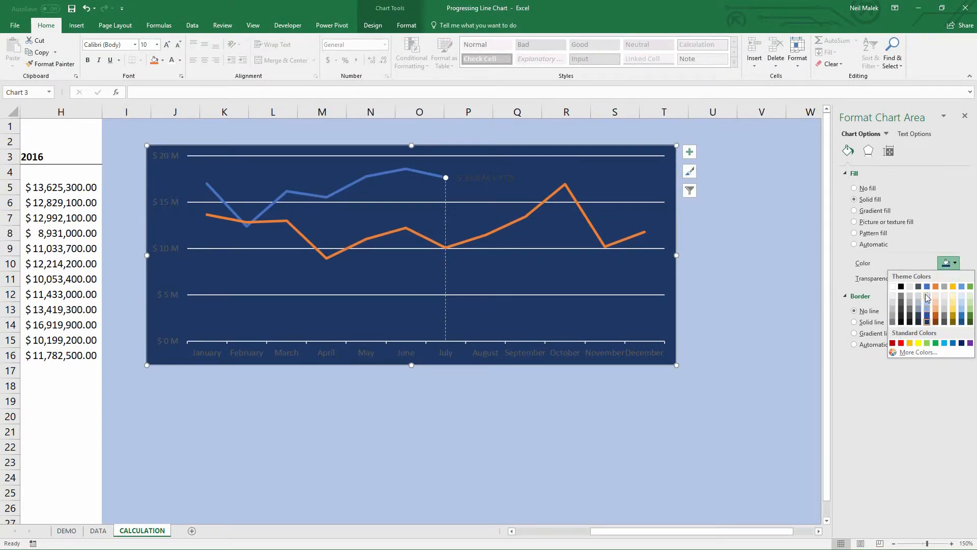
{"action": "left_click", "coordinate": [926, 295]}
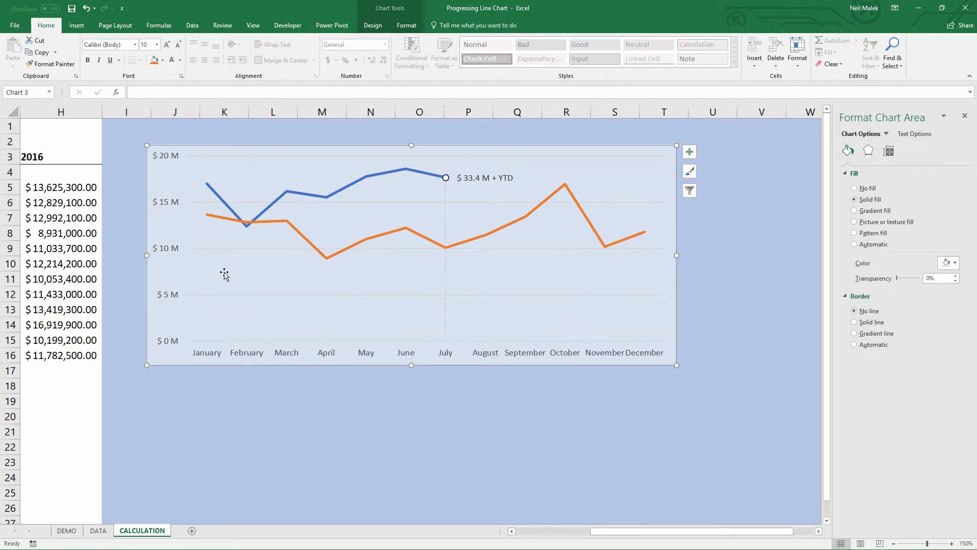
Step: Set the label text of the chart's vertical and horizontal axes to near-black
{"action": "left_click", "coordinate": [166, 252]}
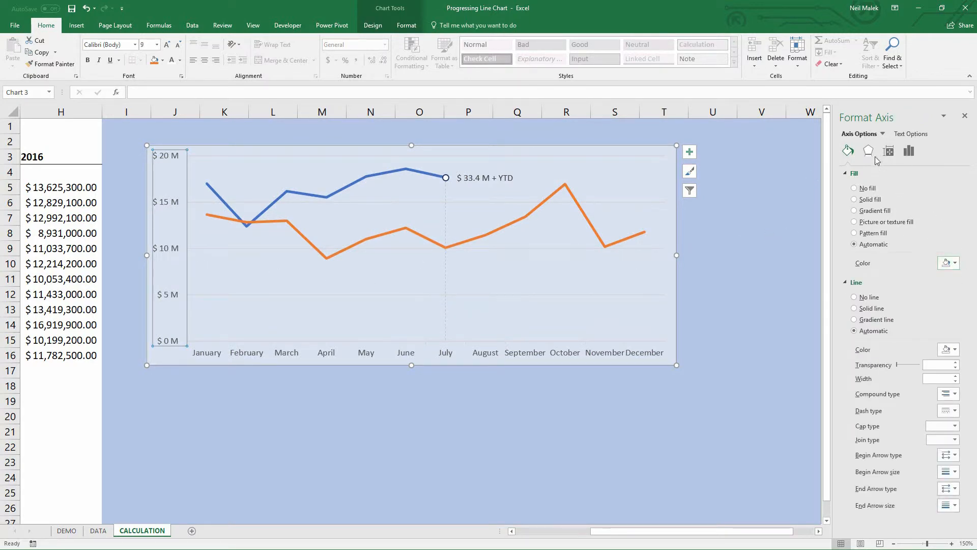
{"action": "left_click", "coordinate": [910, 134]}
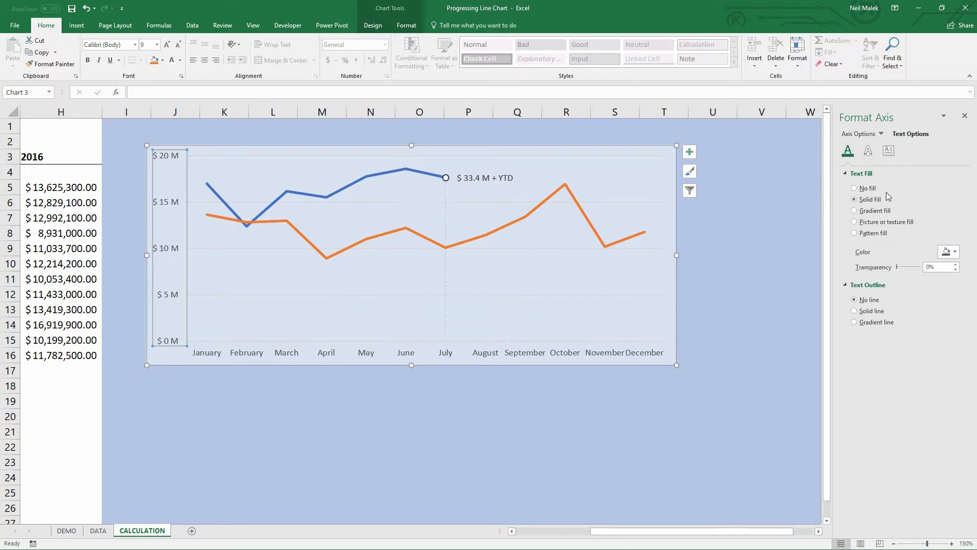
{"action": "left_click", "coordinate": [955, 252]}
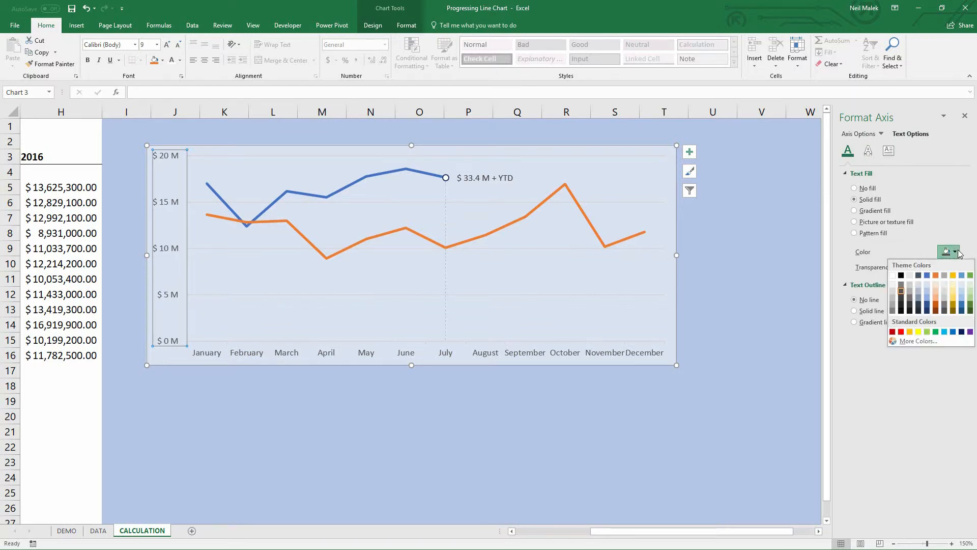
{"action": "left_click", "coordinate": [901, 310]}
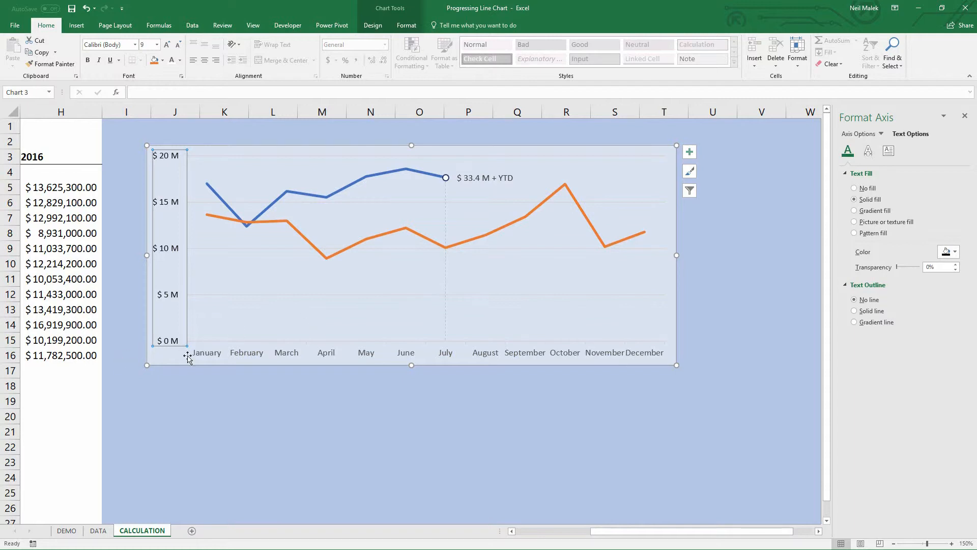
{"action": "left_click", "coordinate": [215, 358]}
{"action": "left_click", "coordinate": [955, 251]}
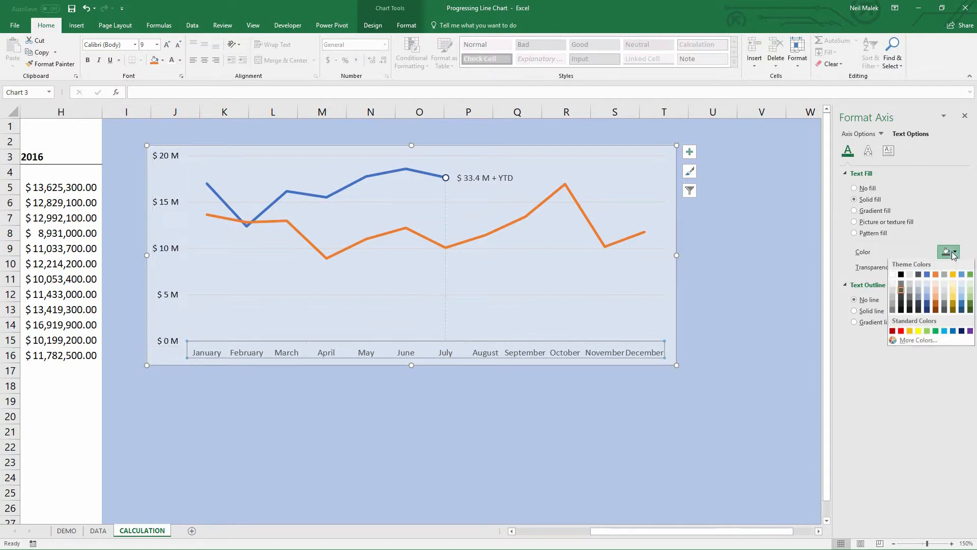
{"action": "left_click", "coordinate": [901, 311]}
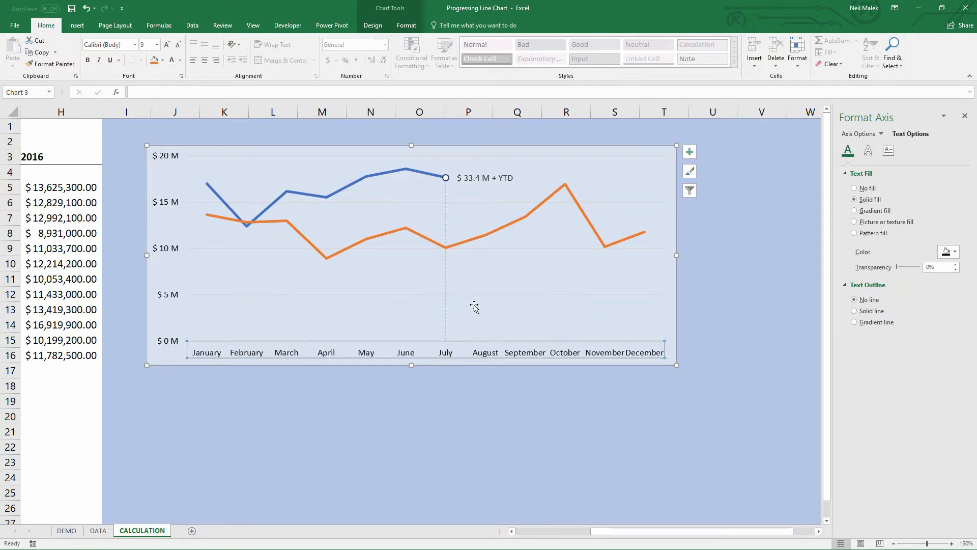
Step: Widen the chart so its right edge reaches column V and enlarge its text to 10.5 pt
{"action": "left_click_drag", "start_coordinate": [677, 255], "coordinate": [772, 255]}
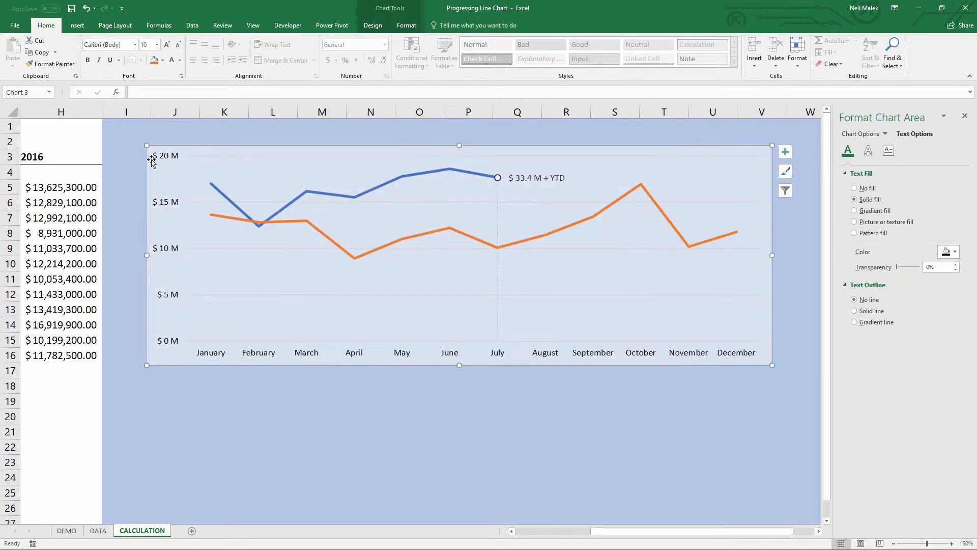
{"action": "left_click", "coordinate": [167, 46]}
{"action": "left_click", "coordinate": [167, 45]}
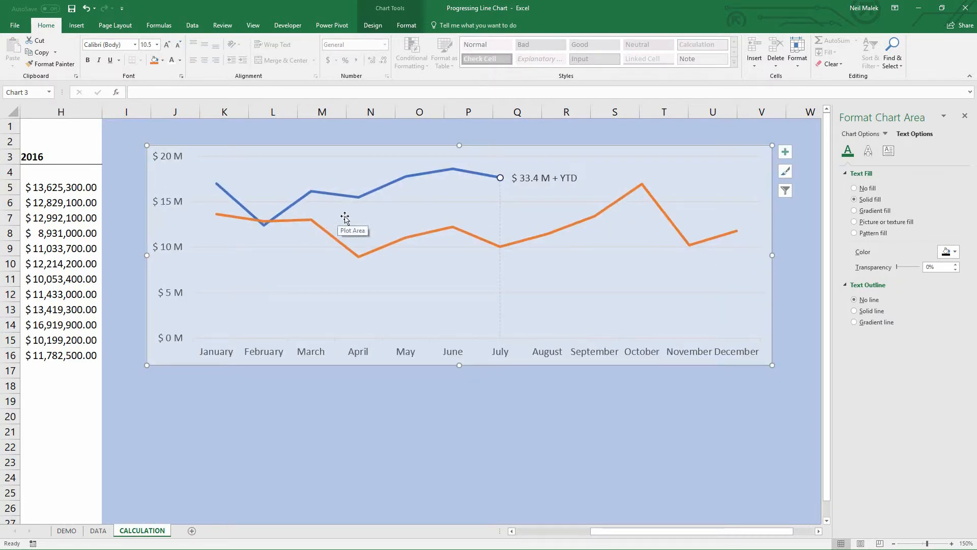
Step: Recolor the 2017 sales line dark blue
{"action": "left_click", "coordinate": [346, 196]}
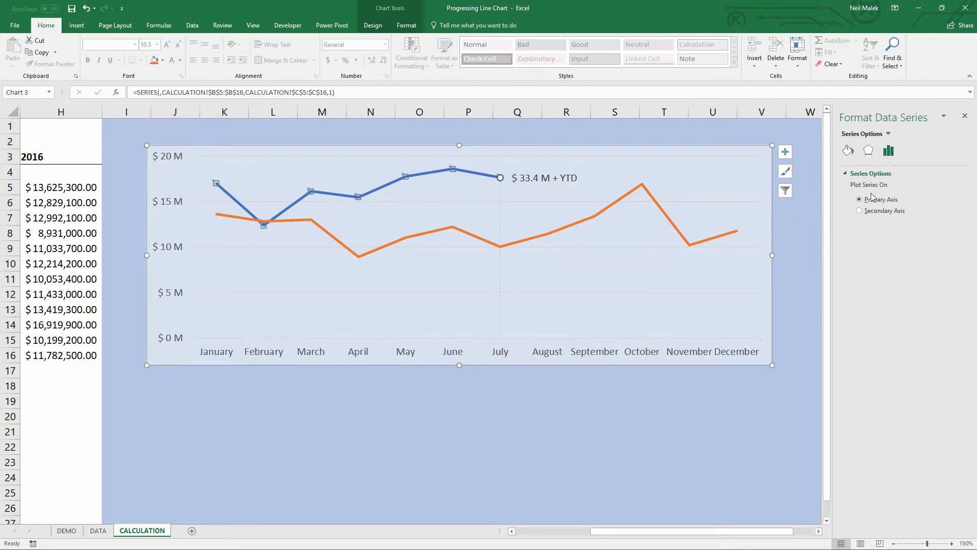
{"action": "left_click", "coordinate": [848, 150]}
{"action": "left_click", "coordinate": [956, 255]}
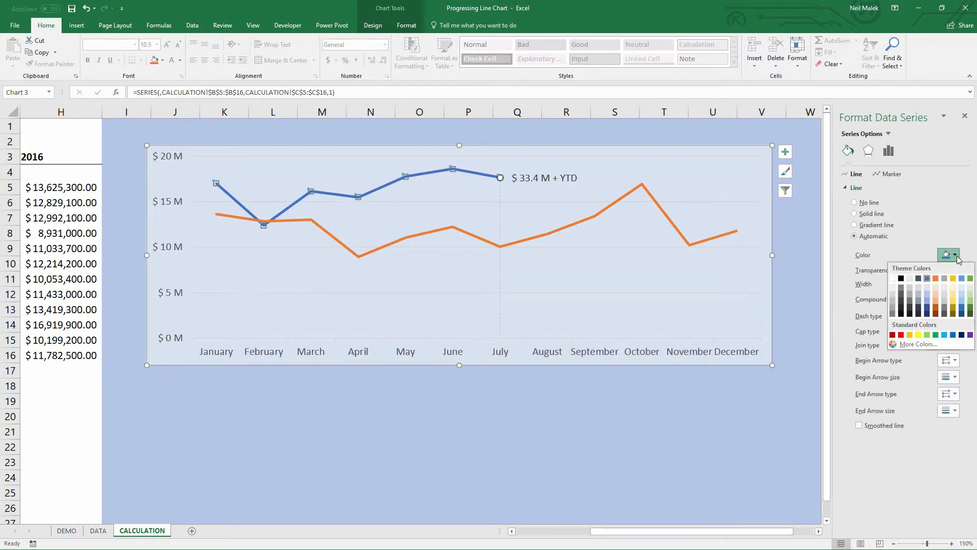
{"action": "left_click", "coordinate": [927, 313]}
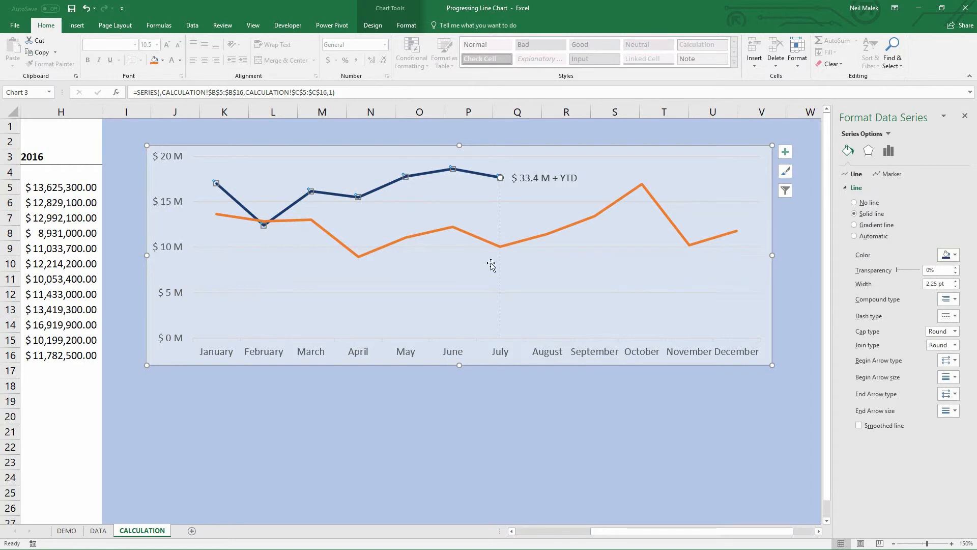
Step: Recolor the 2016 sales line a lighter blue and deselect the chart
{"action": "left_click", "coordinate": [521, 242]}
{"action": "left_click", "coordinate": [954, 255]}
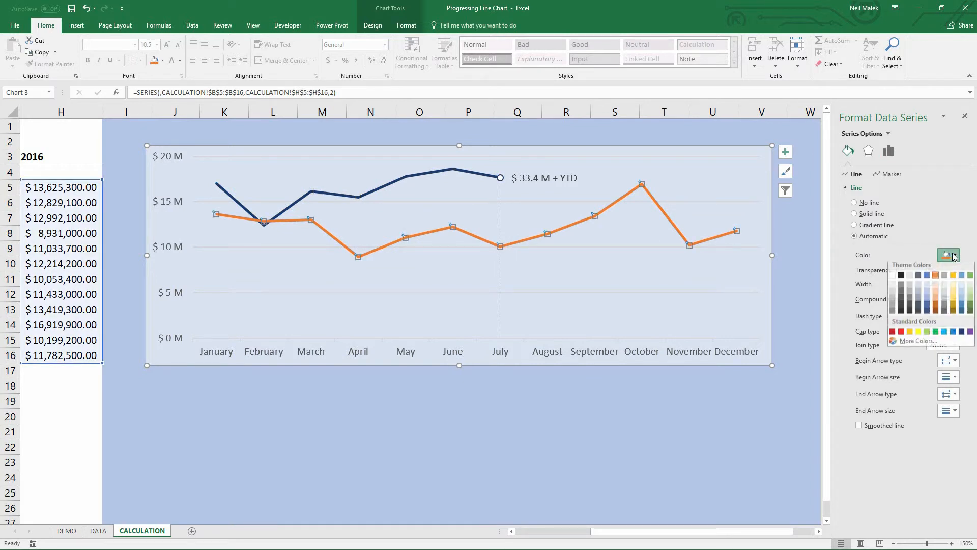
{"action": "left_click", "coordinate": [929, 298]}
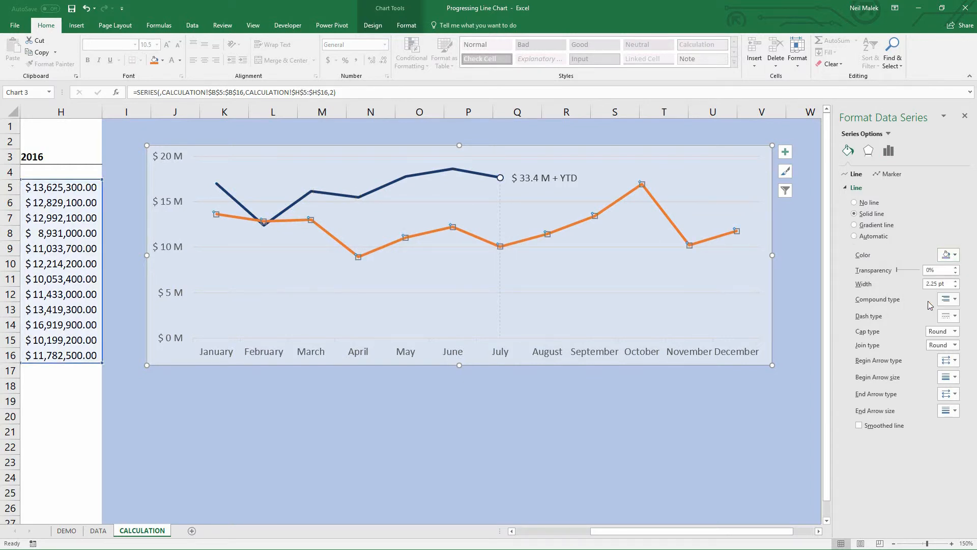
{"action": "left_click", "coordinate": [587, 440]}
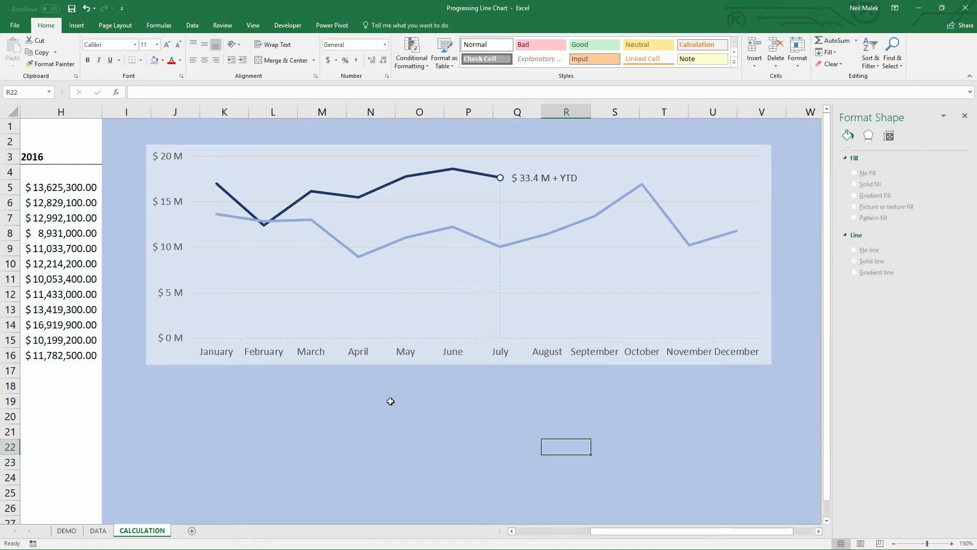
Step: Review the endpoint formulas in D5:D10 and the TEXT part of the year-to-date label formula in E11, leaving them unedited
{"action": "left_click", "coordinate": [528, 531]}
{"action": "left_click", "coordinate": [529, 531]}
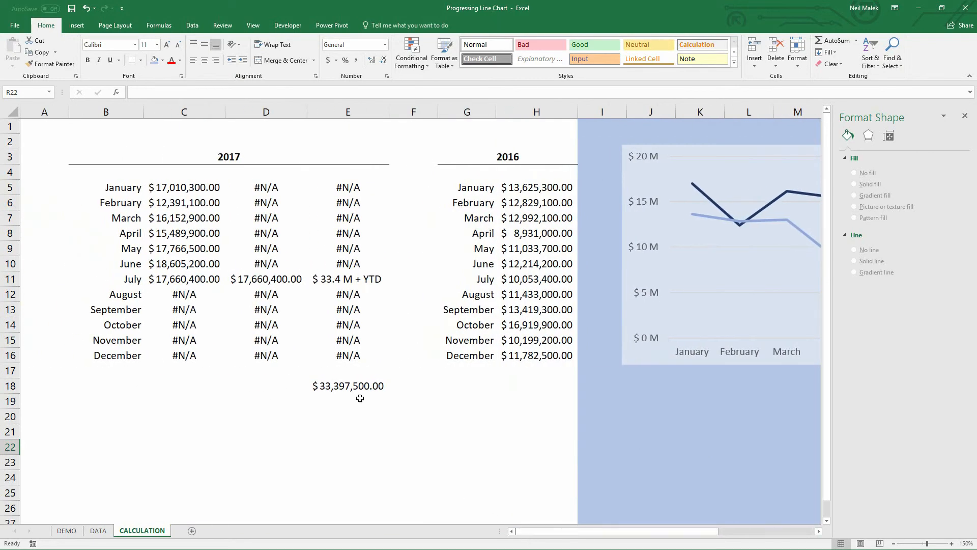
{"action": "left_click_drag", "start_coordinate": [264, 194], "coordinate": [281, 267]}
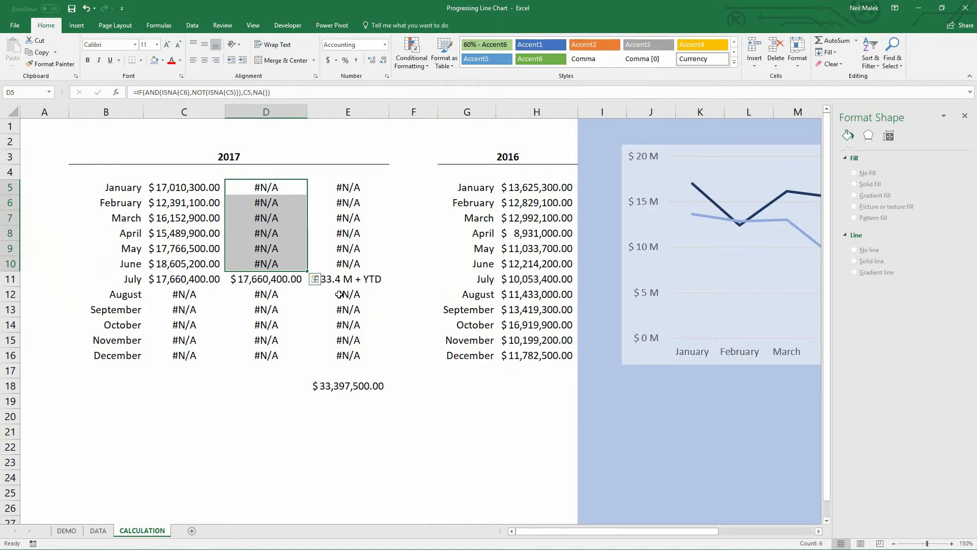
{"action": "left_click", "coordinate": [351, 277]}
{"action": "double_click", "coordinate": [352, 277]}
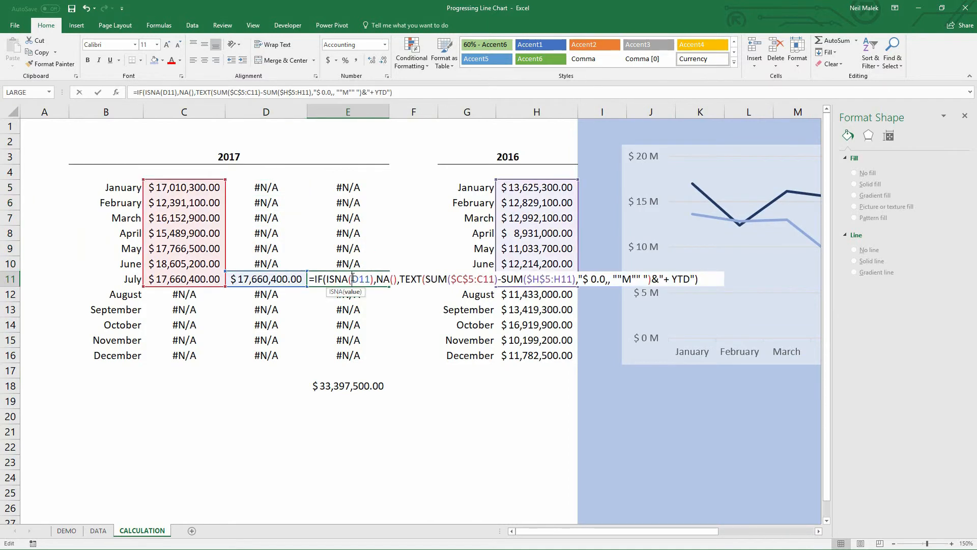
{"action": "left_click_drag", "start_coordinate": [401, 280], "coordinate": [649, 277]}
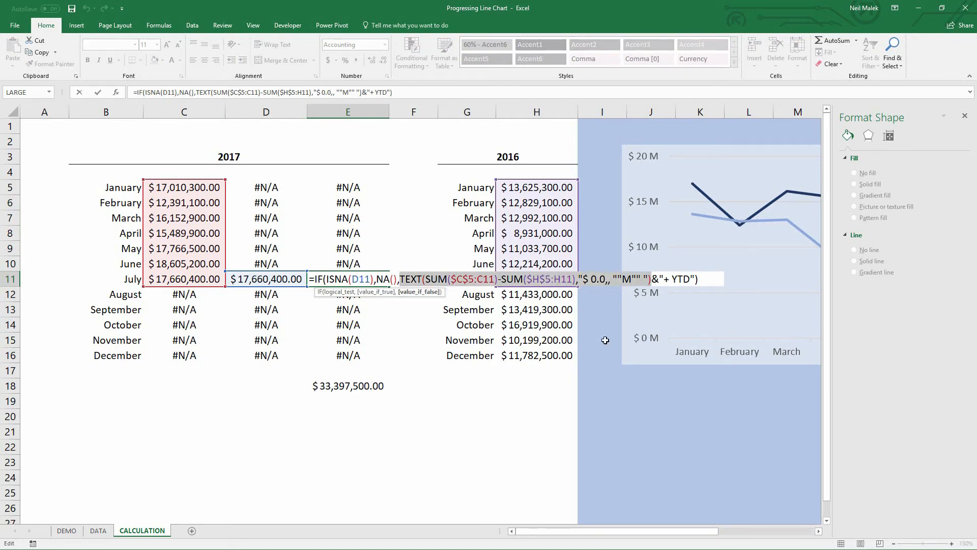
{"action": "key", "text": "Escape"}
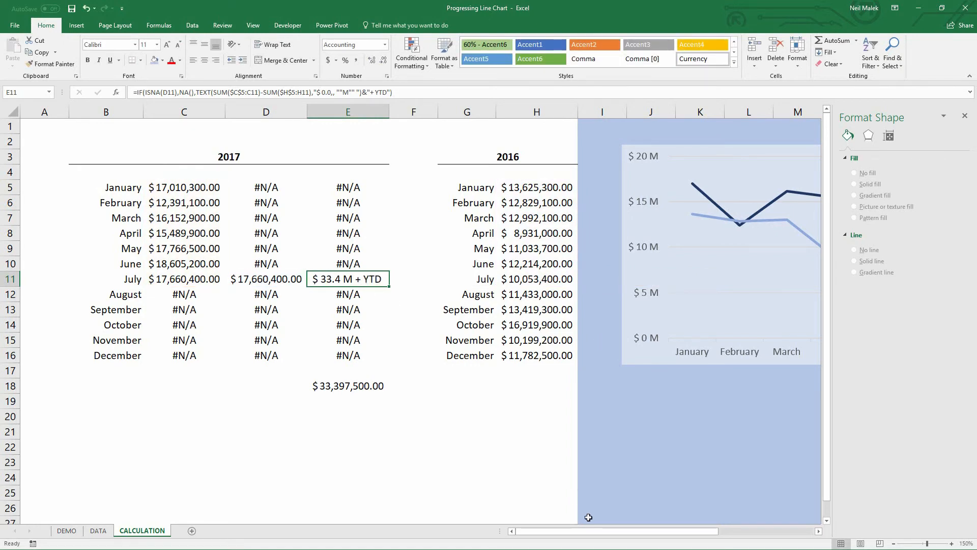
Step: Select the July endpoint's vertical error bar in the chart to inspect its settings
{"action": "left_click_drag", "start_coordinate": [593, 531], "coordinate": [669, 533]}
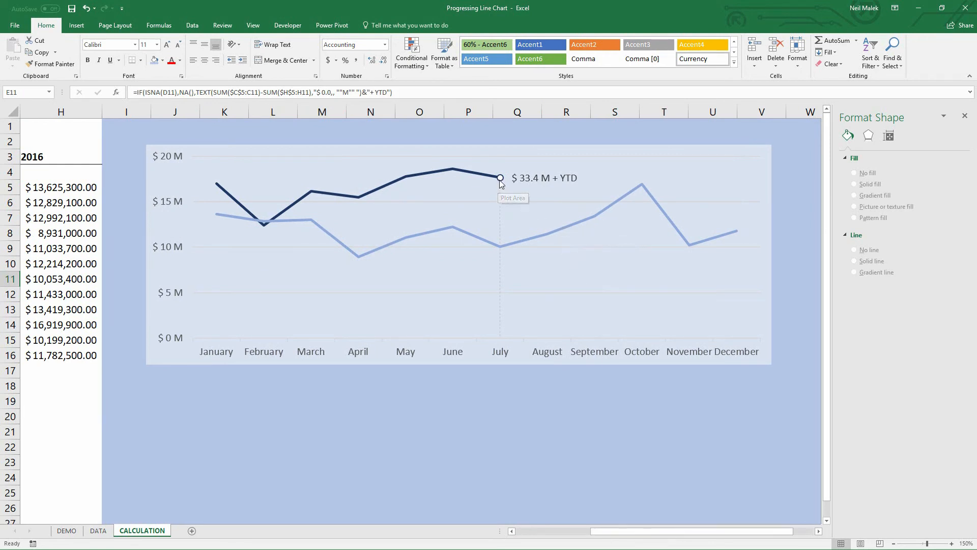
{"action": "left_click", "coordinate": [500, 200]}
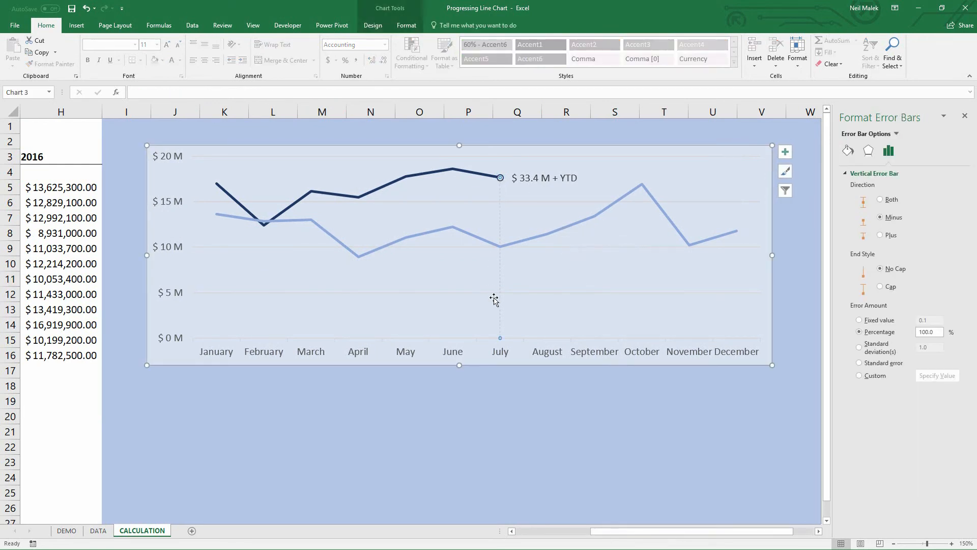